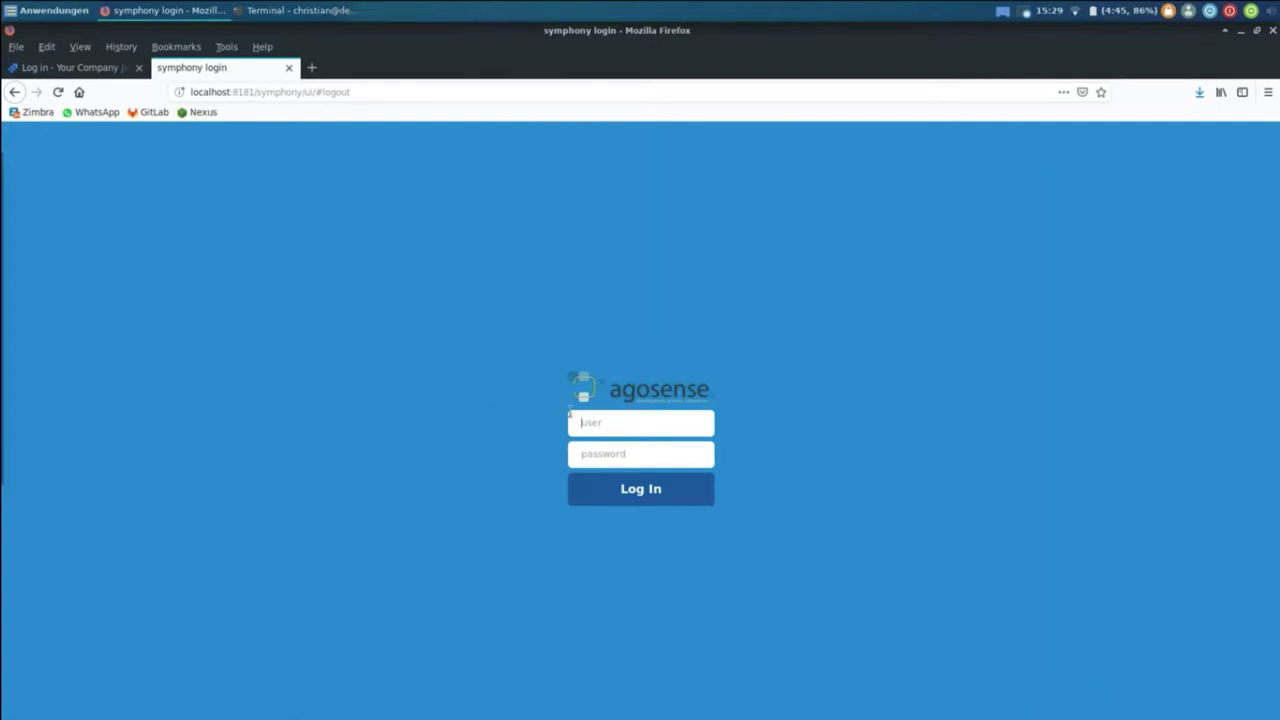
# Step: Log in with the admin credentials to the Default domain and open Configuration > Configure Config Sets/Install
pyautogui.click(597, 420)
pyautogui.write('root')
pyautogui.press('Tab')
pyautogui.write('admin')
pyautogui.press('Return')
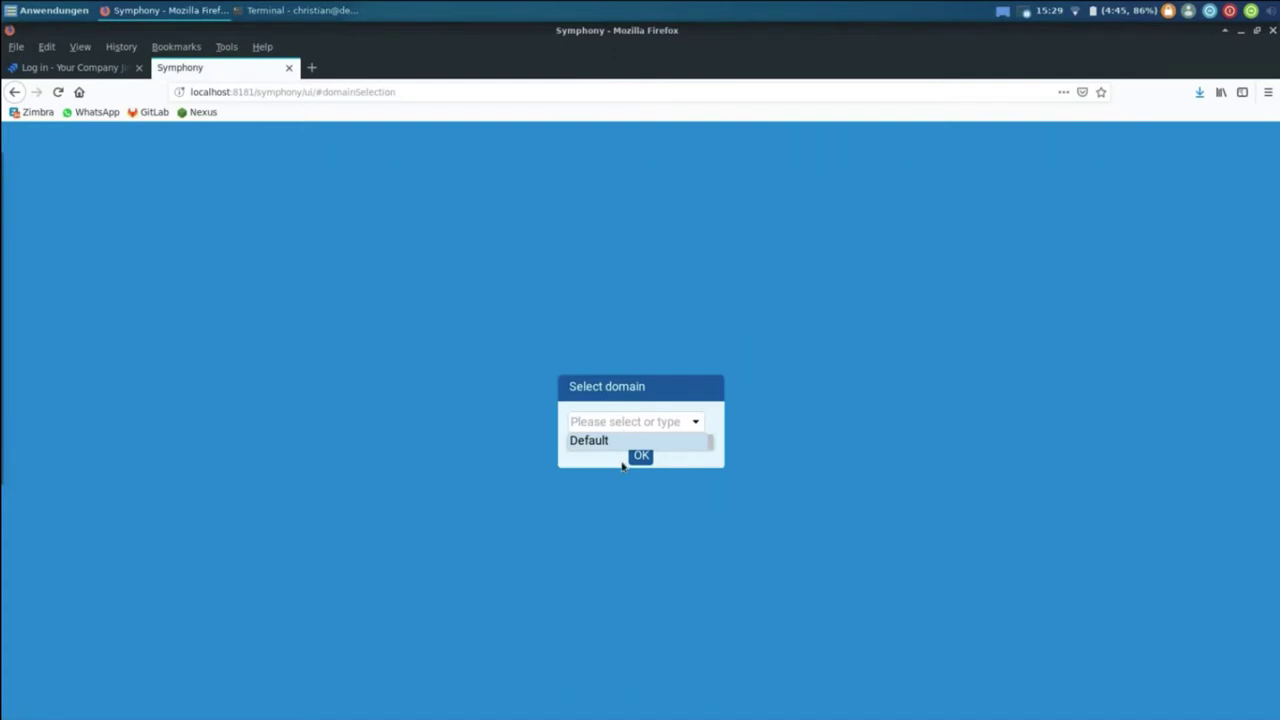
pyautogui.click(622, 441)
pyautogui.click(641, 456)
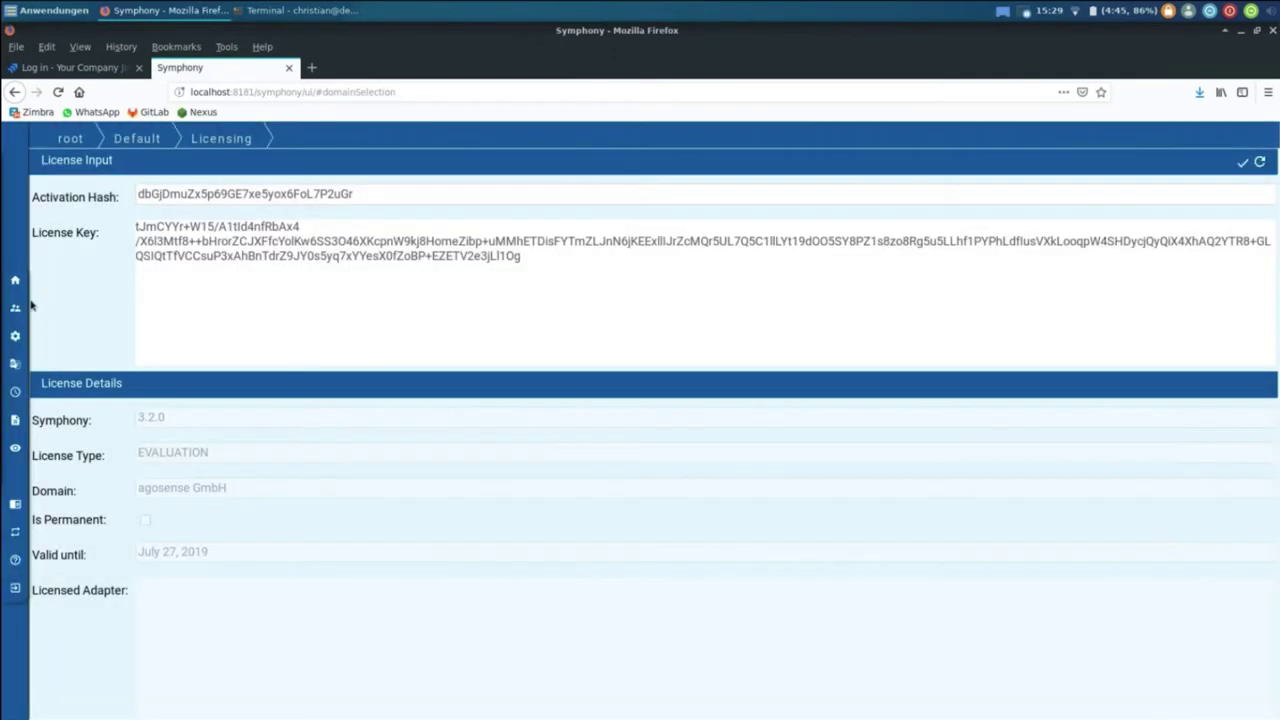
pyautogui.moveTo(60, 336)
pyautogui.click(166, 338)
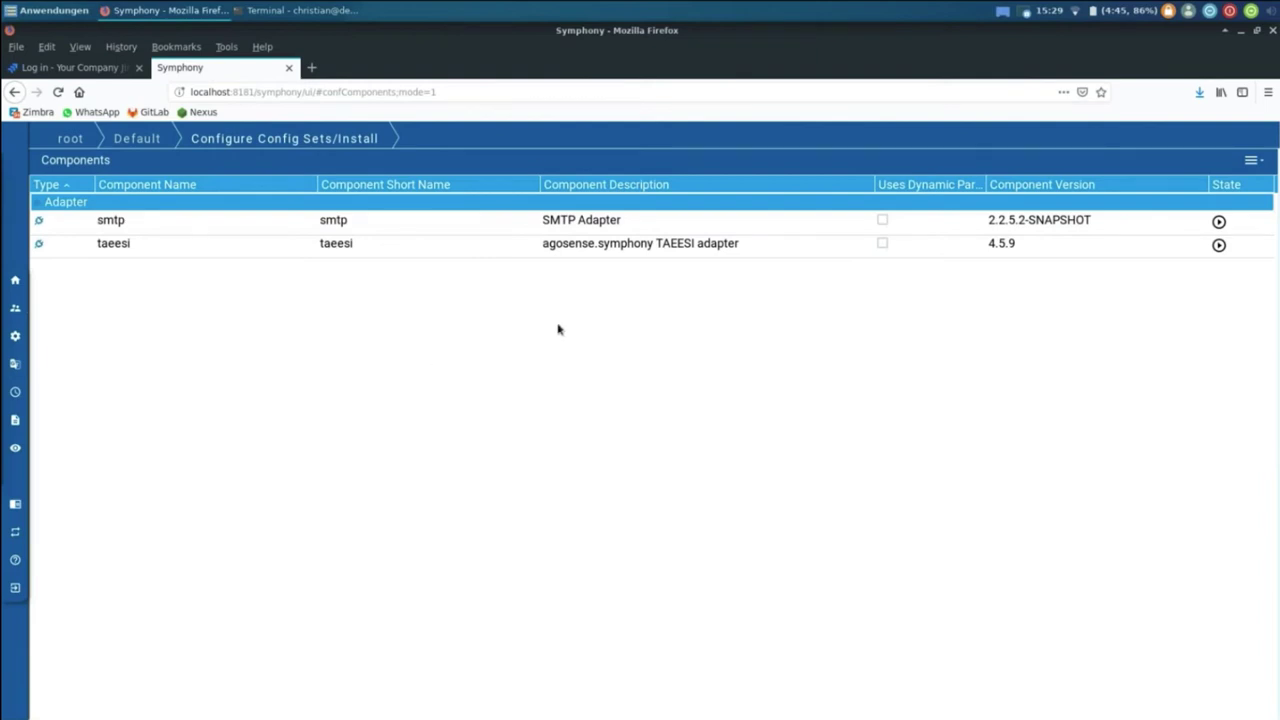
pyautogui.doubleClick(490, 255)
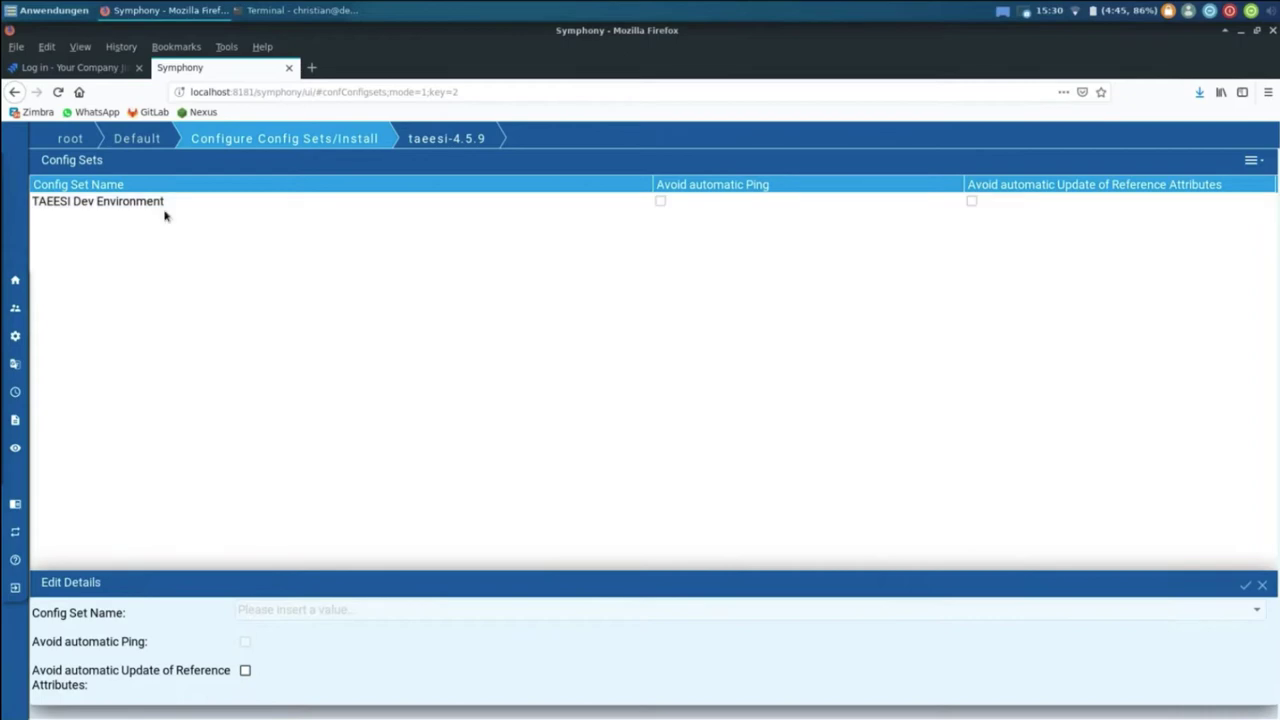
pyautogui.doubleClick(163, 213)
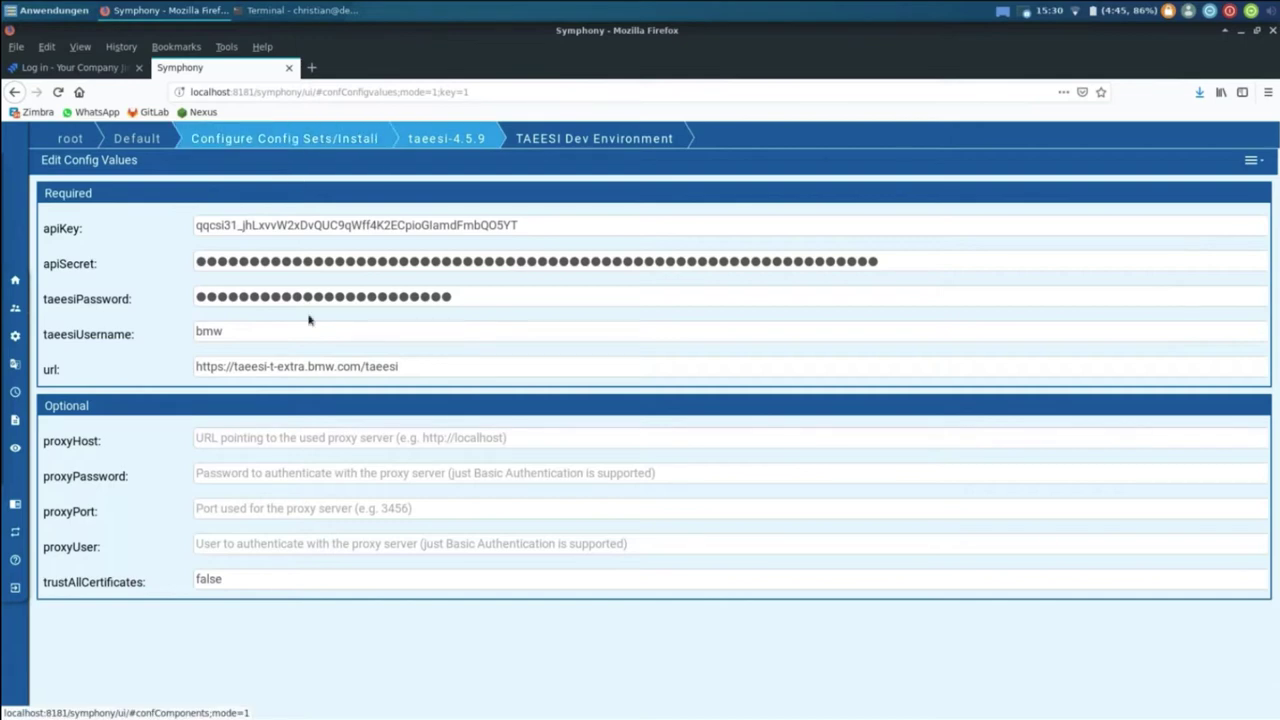
pyautogui.click(290, 137)
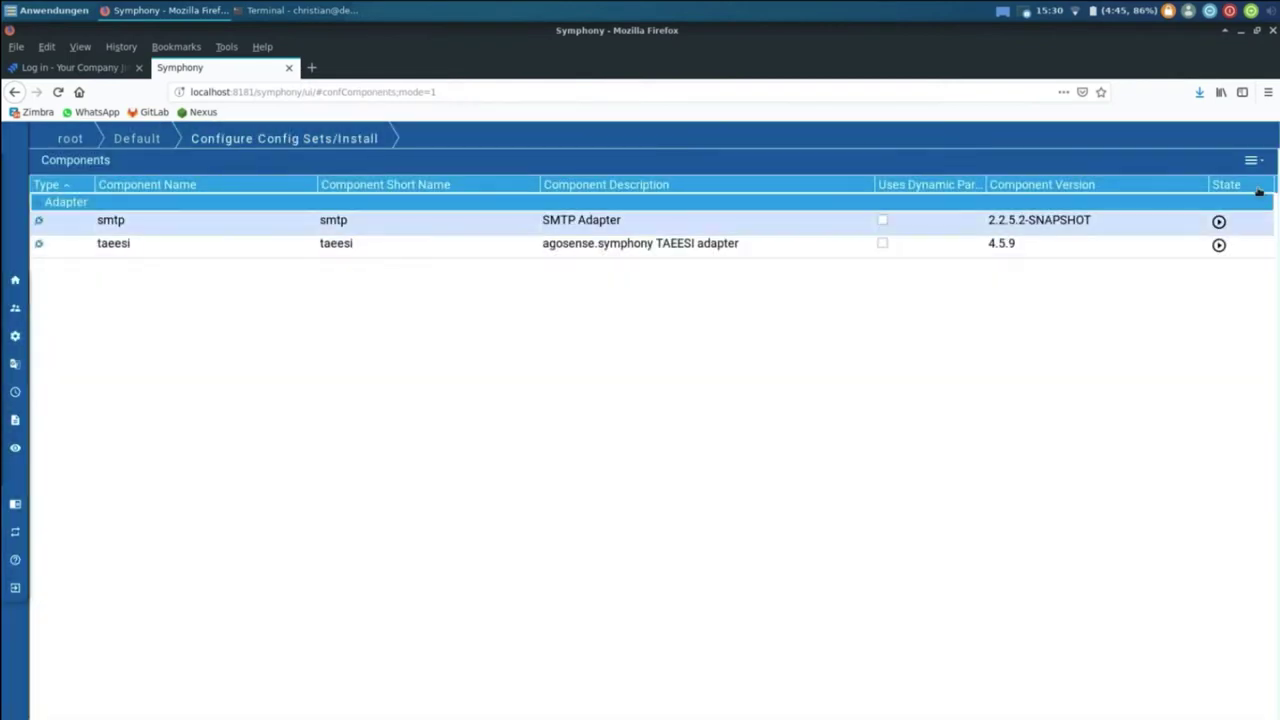
# Step: Start a component Install/Update and browse the Downloads folder for the adapter file
pyautogui.click(1250, 160)
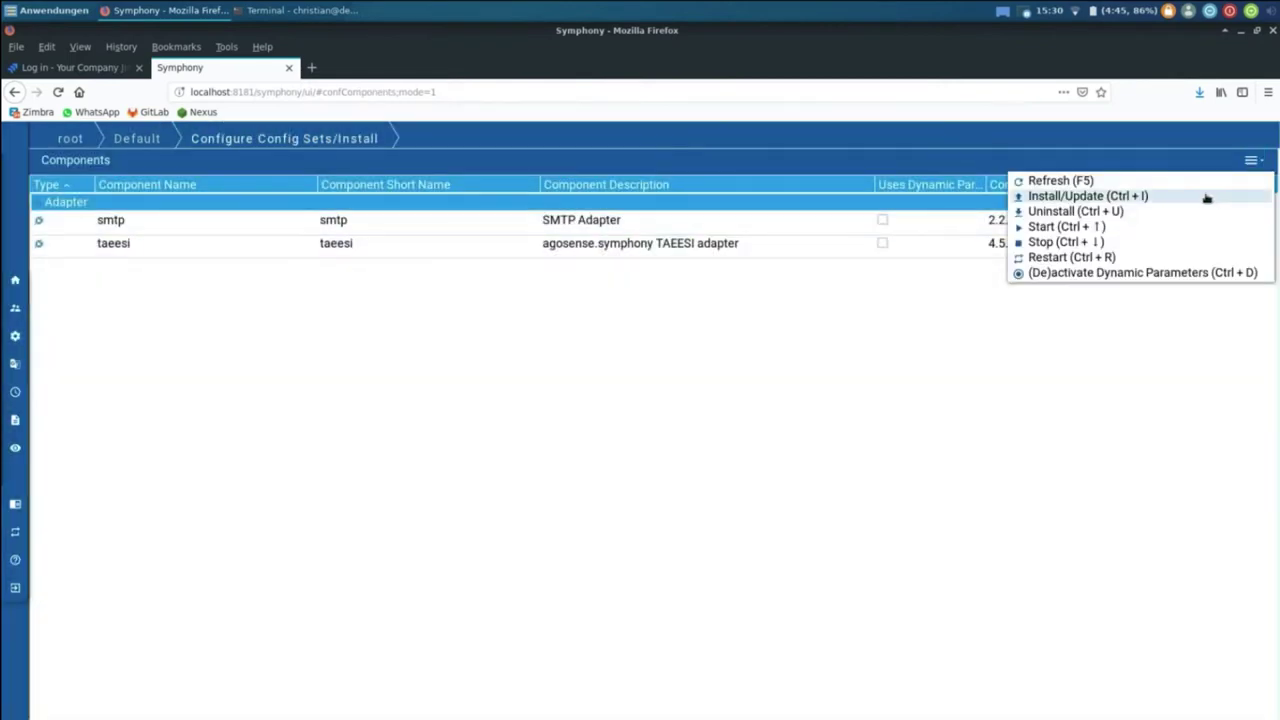
pyautogui.click(1206, 197)
pyautogui.click(948, 424)
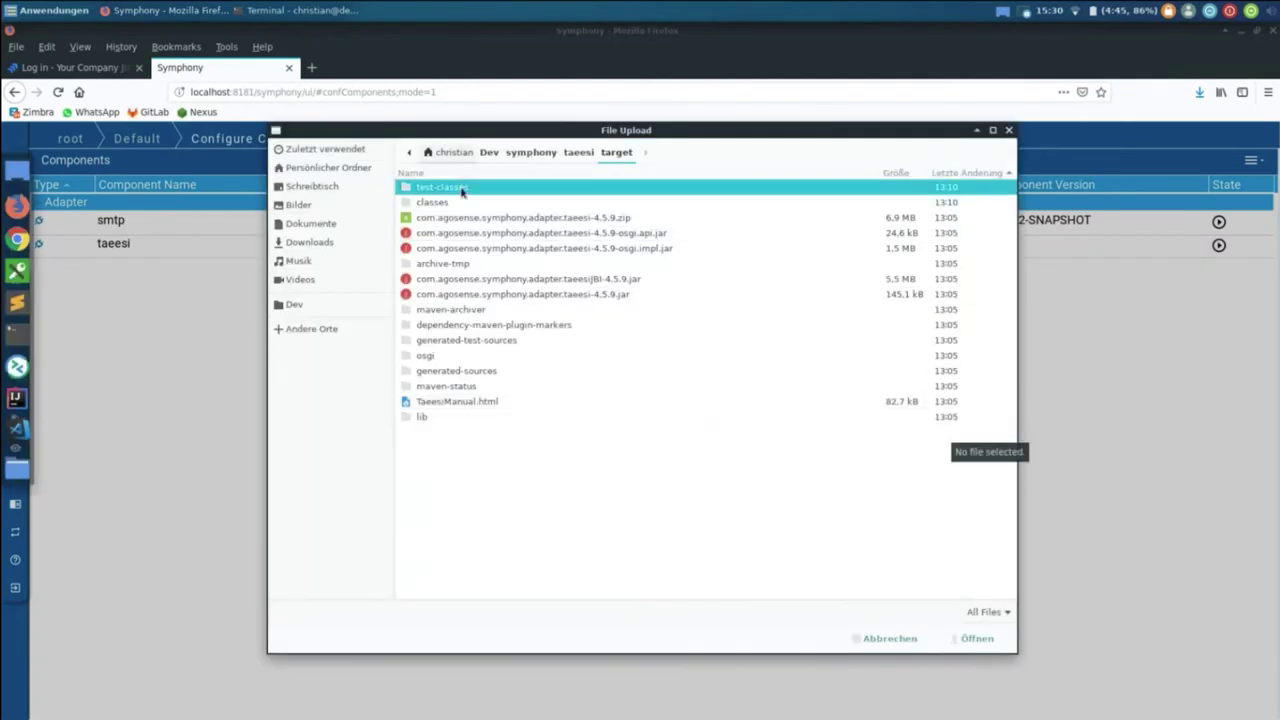
pyautogui.click(340, 240)
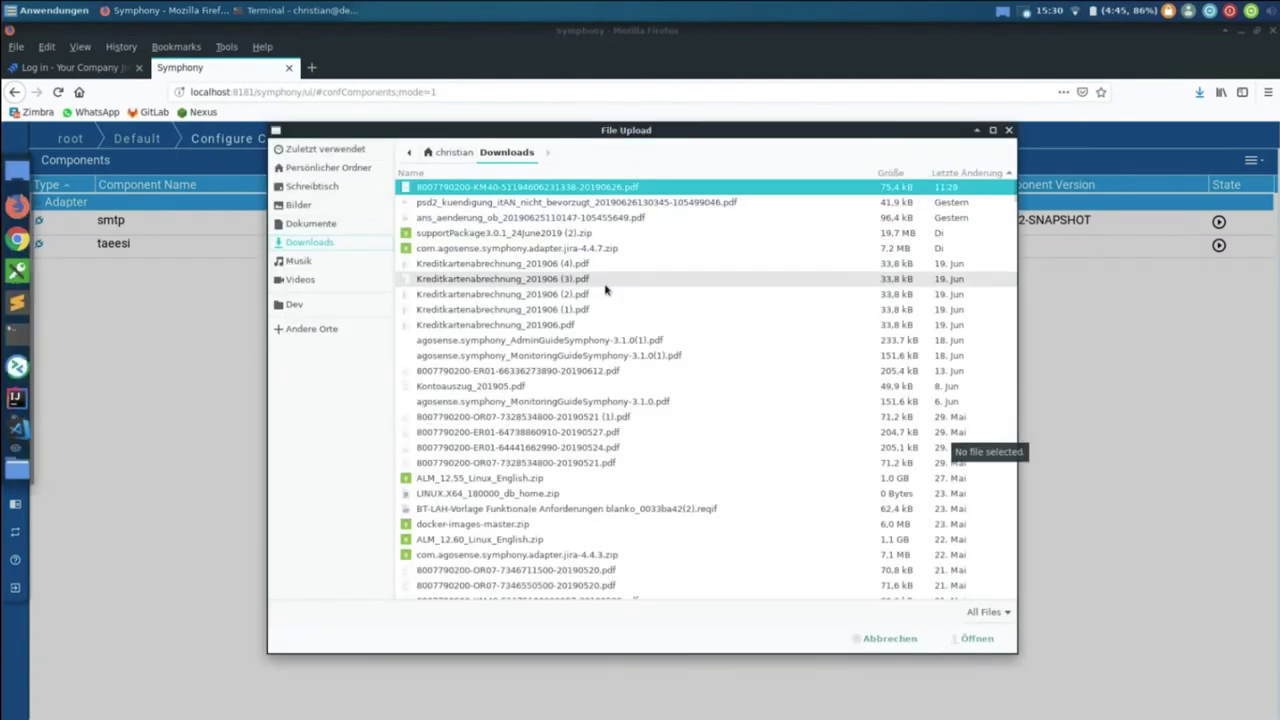
pyautogui.click(960, 173)
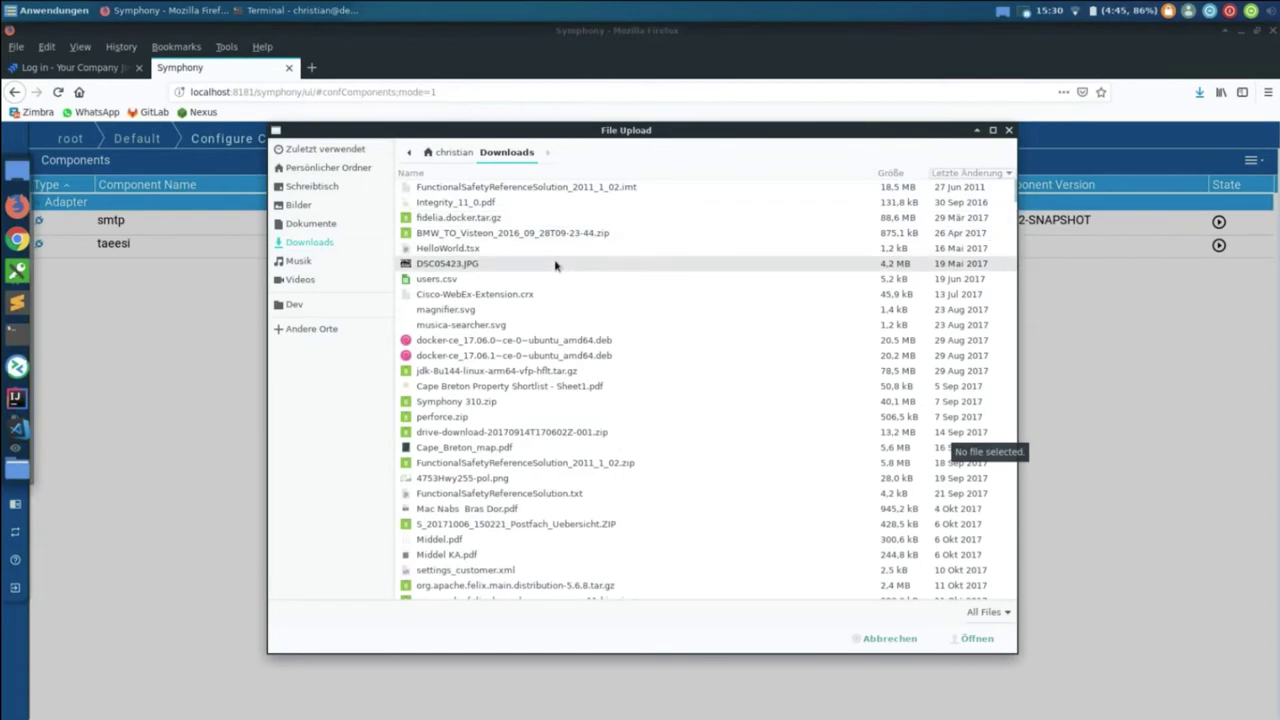
pyautogui.click(960, 173)
pyautogui.click(960, 173)
pyautogui.scroll(-5, 786, 266)
pyautogui.scroll(-4, 786, 266)
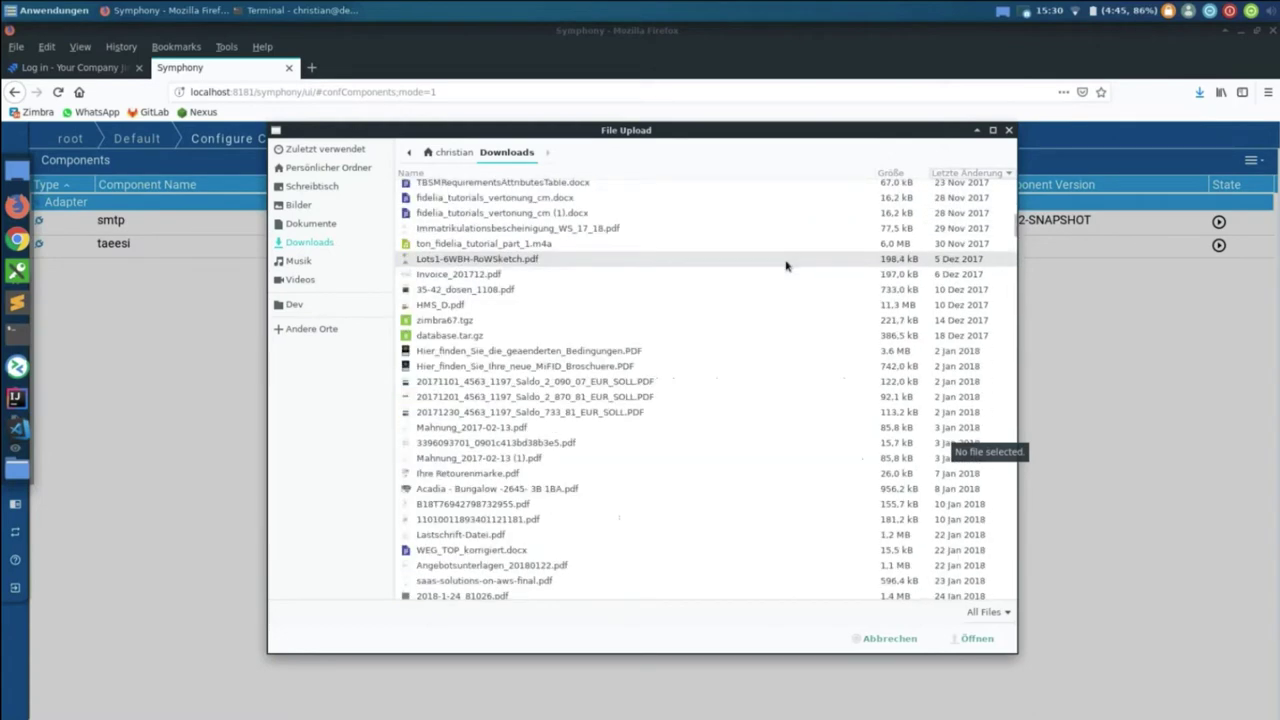
pyautogui.scroll(7, 786, 266)
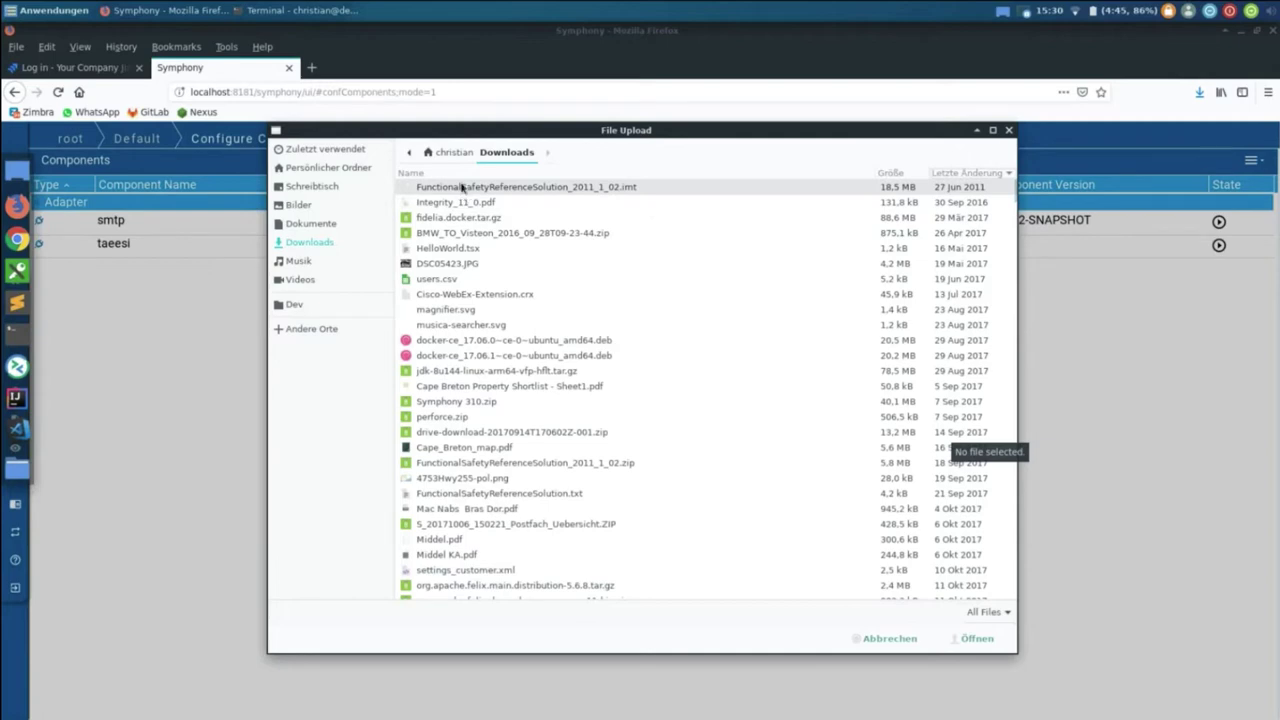
# Step: Upload and submit com.agosense.symphony.adapter.jira-4.4.7.zip to install the Jira adapter
pyautogui.write('jir')
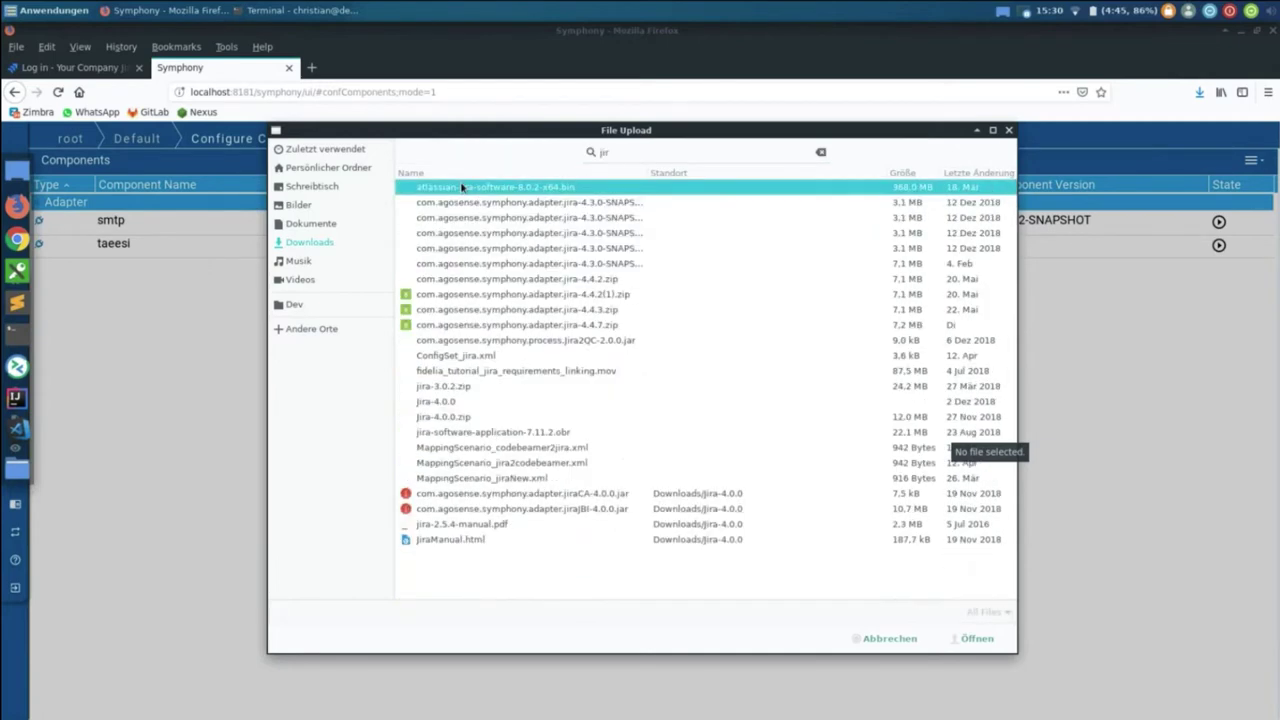
pyautogui.click(518, 325)
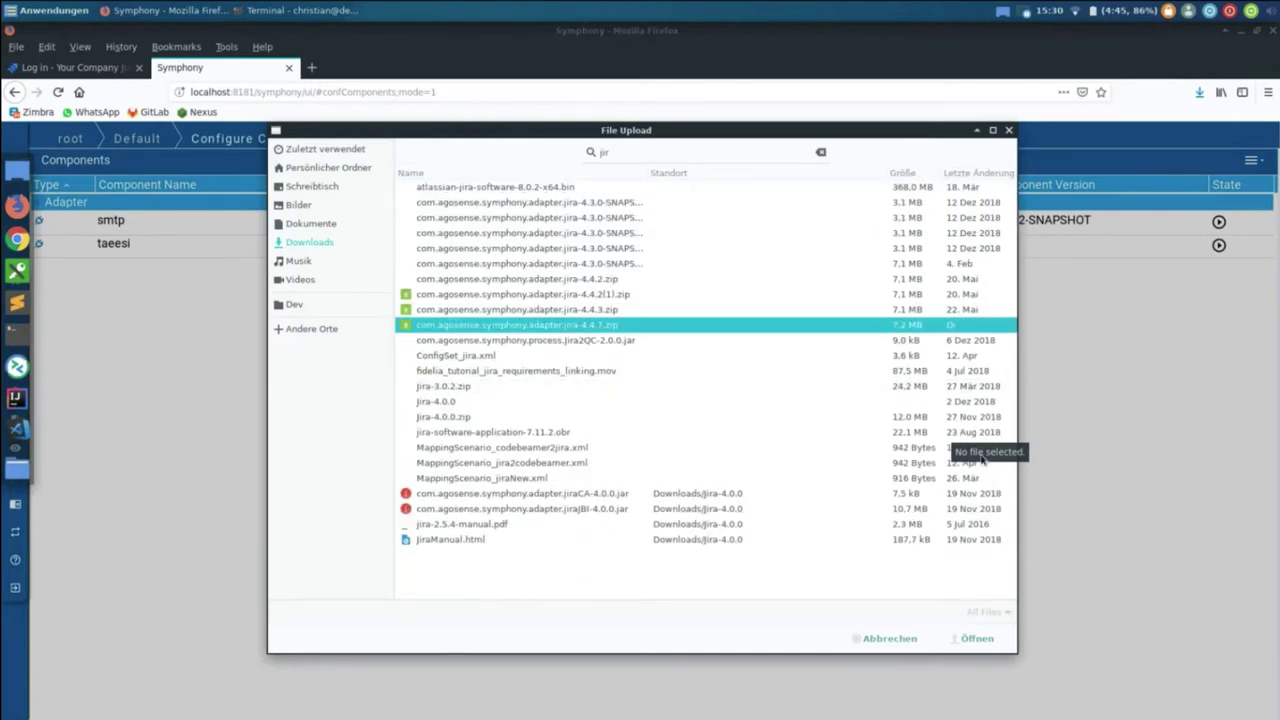
pyautogui.click(976, 639)
pyautogui.click(722, 460)
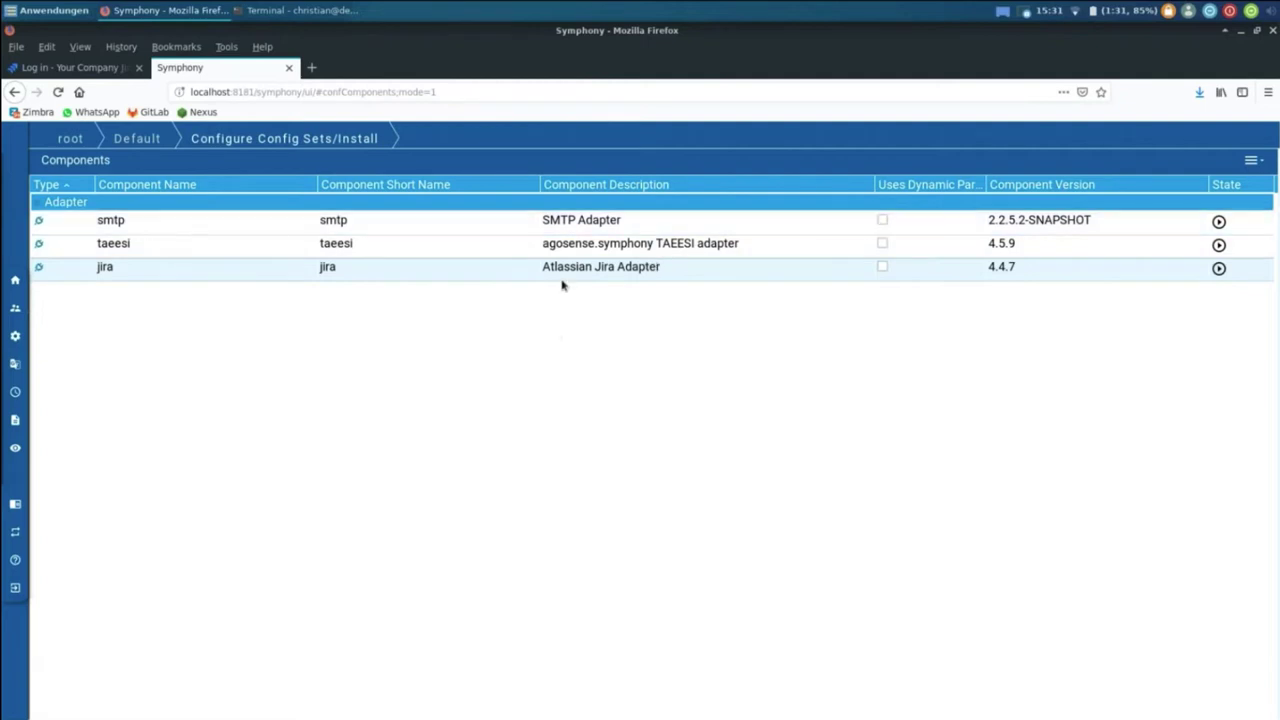
# Step: Create a config set named 'Local Jira' for the jira adapter
pyautogui.doubleClick(577, 279)
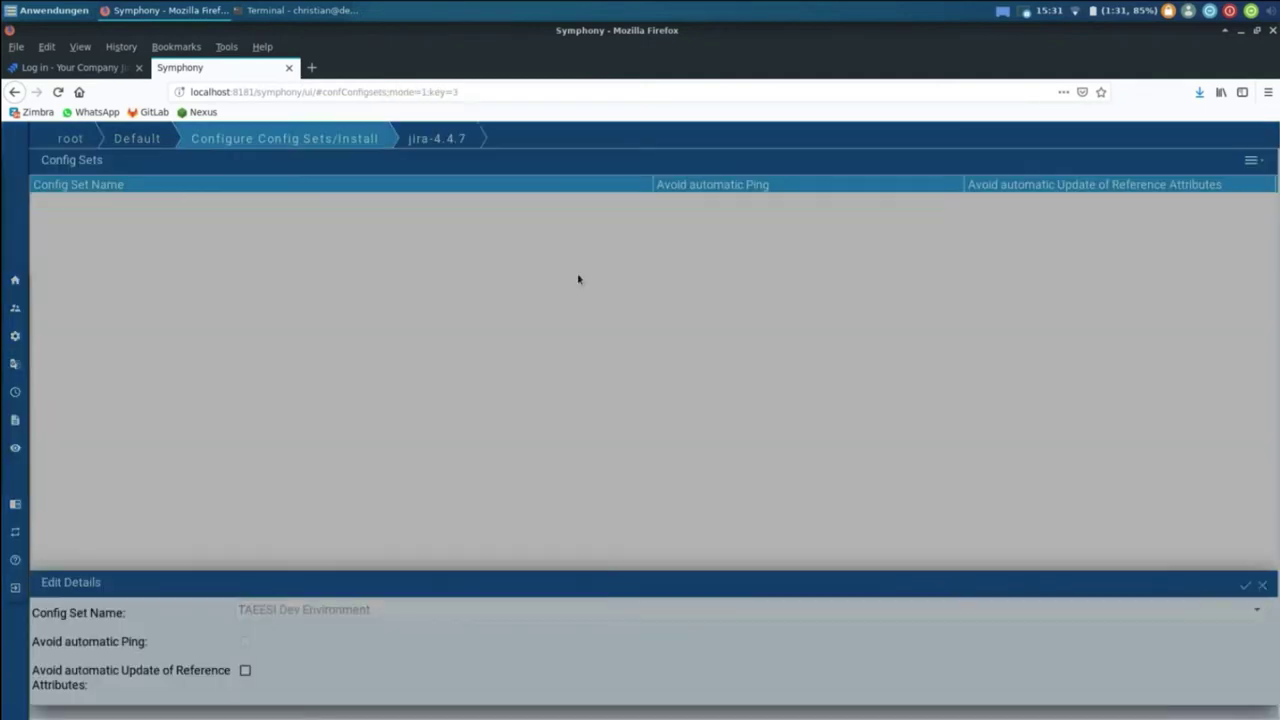
pyautogui.click(1251, 160)
pyautogui.click(1210, 182)
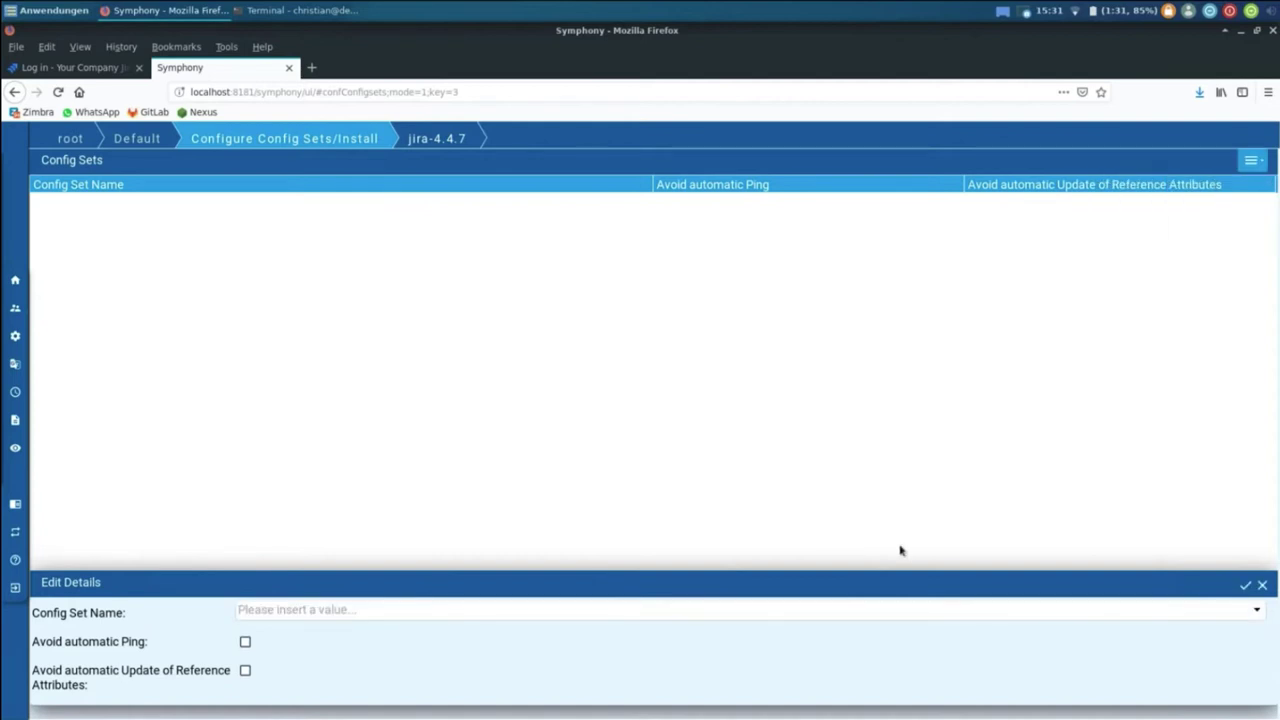
pyautogui.click(808, 605)
pyautogui.write('Local')
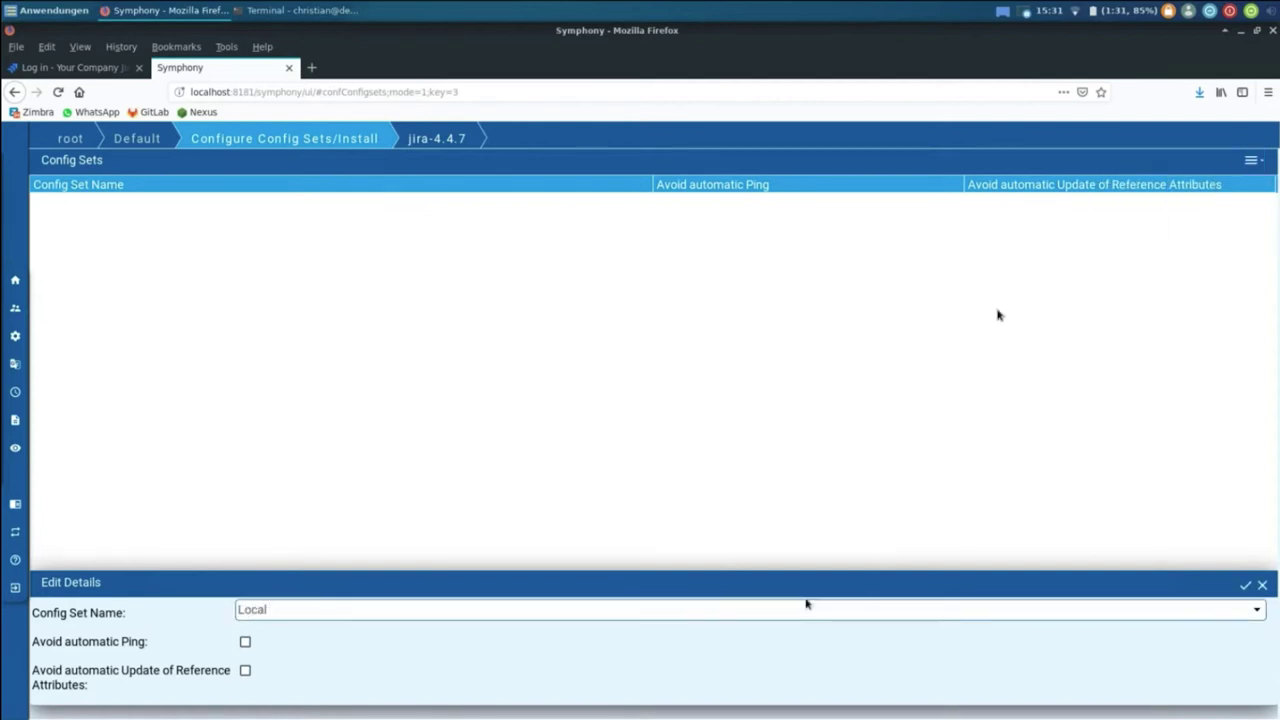
pyautogui.write(' Jira')
pyautogui.press('Return')
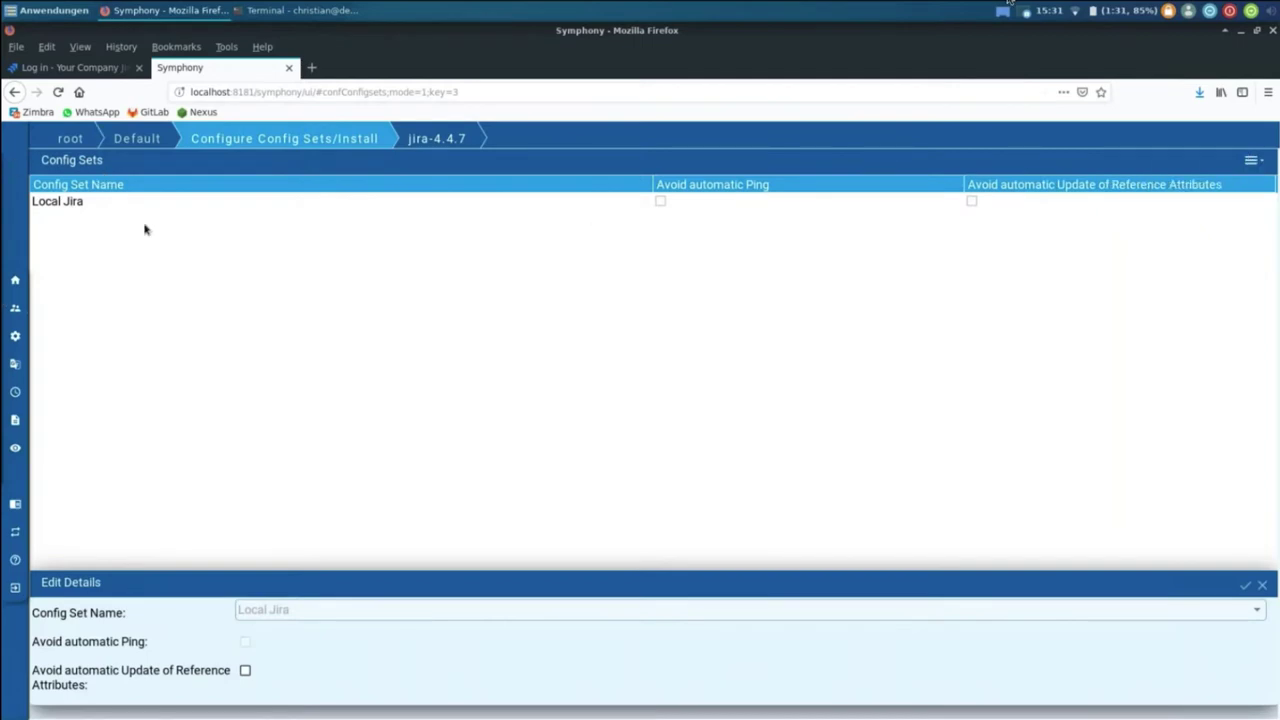
pyautogui.doubleClick(140, 210)
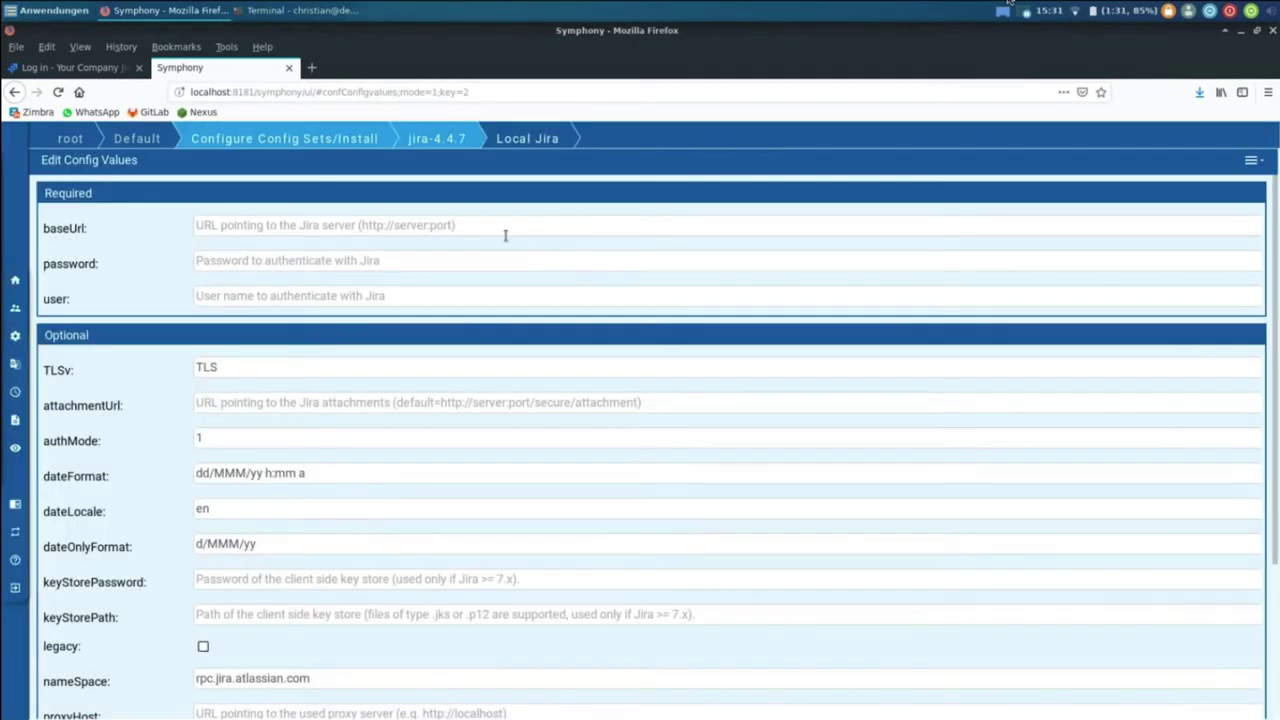
pyautogui.click(494, 220)
pyautogui.write('http:')
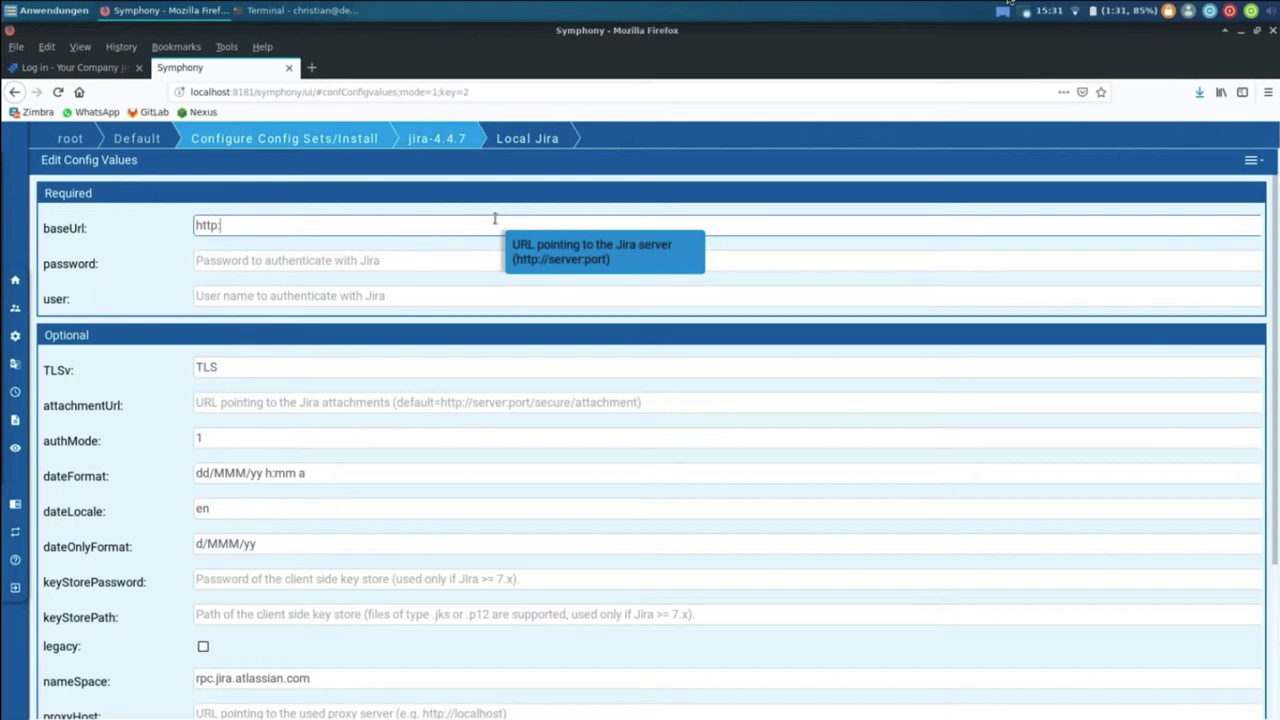
pyautogui.write('//atlassian-sdk:2990')
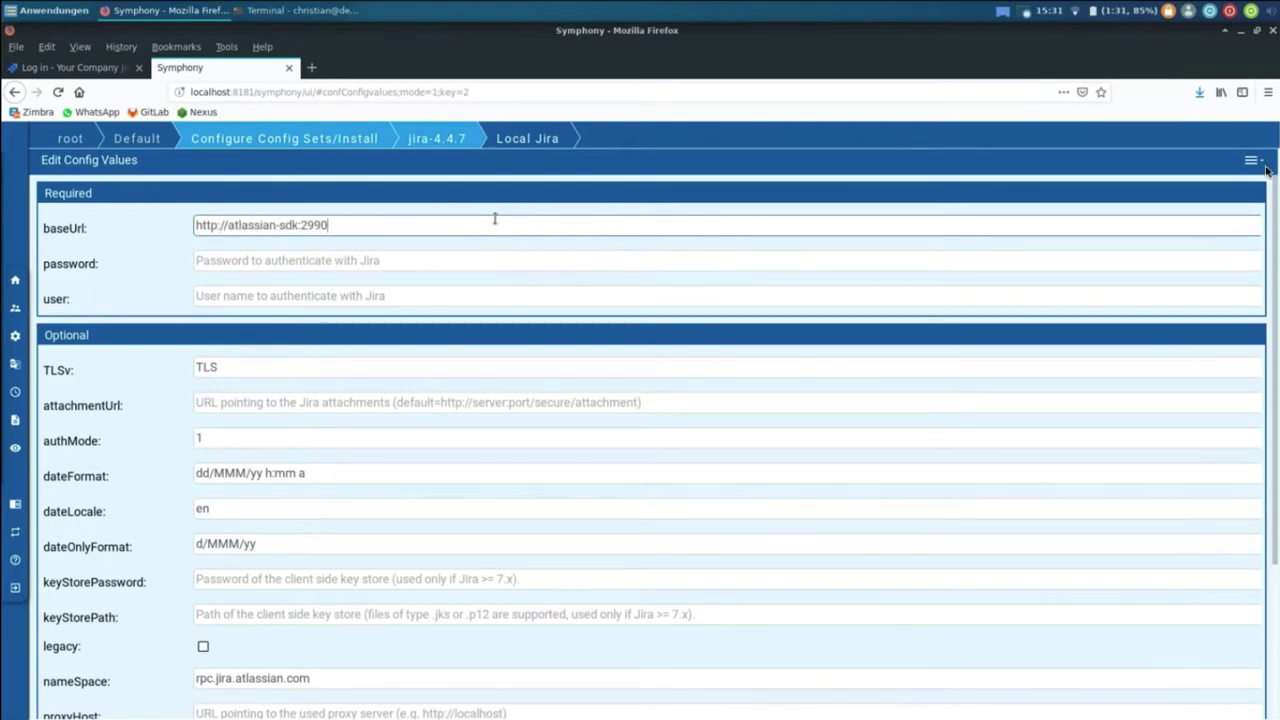
pyautogui.write('/jira')
pyautogui.press('Tab')
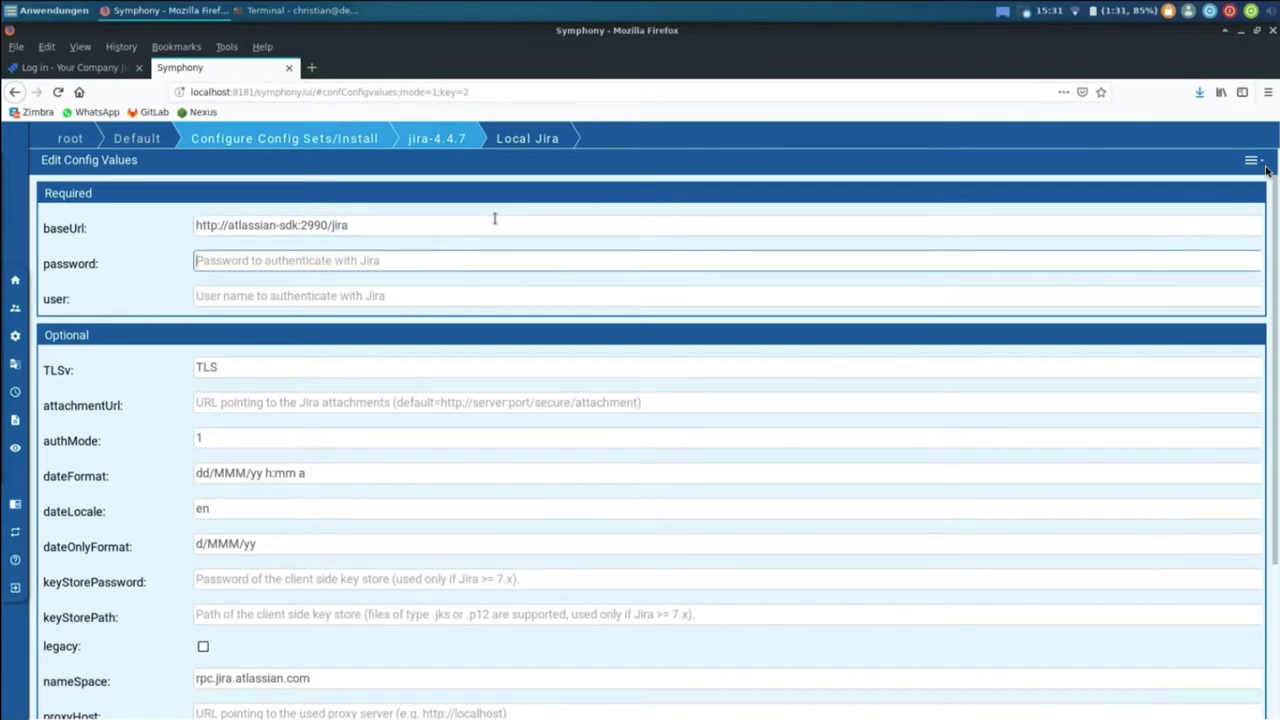
pyautogui.write('admin')
pyautogui.press('Tab')
pyautogui.write('admin')
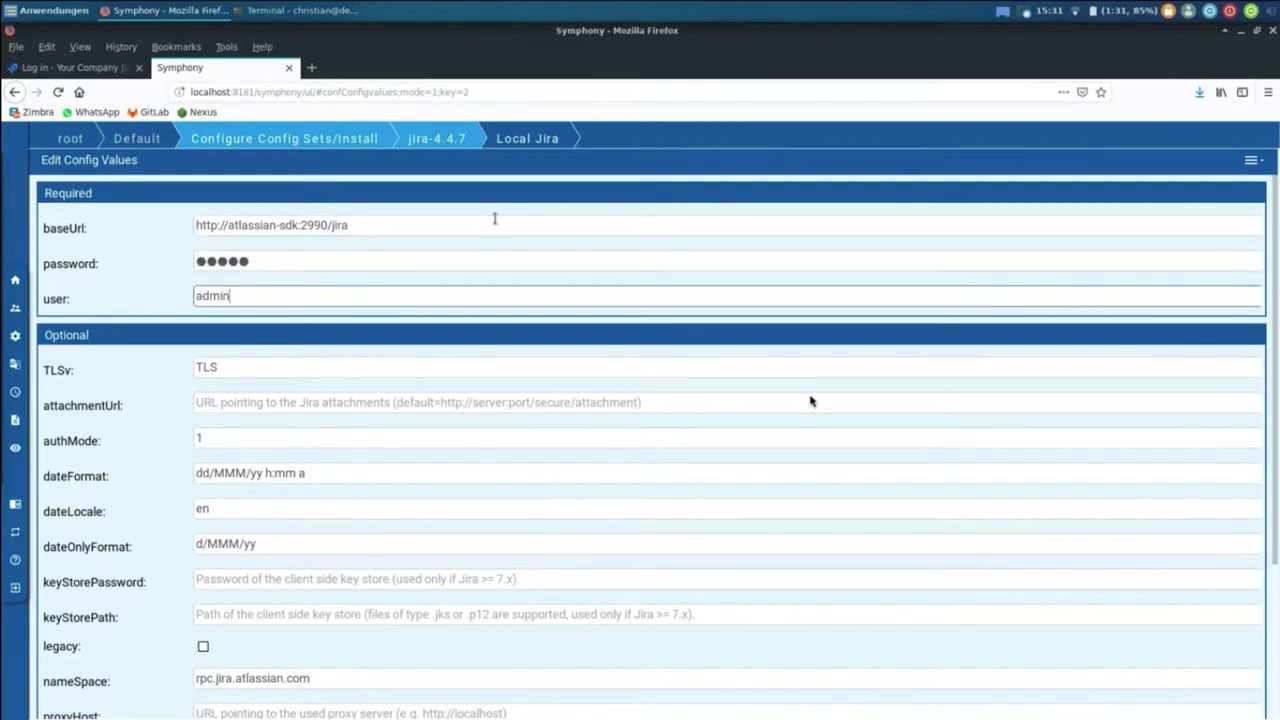
pyautogui.press('Return')
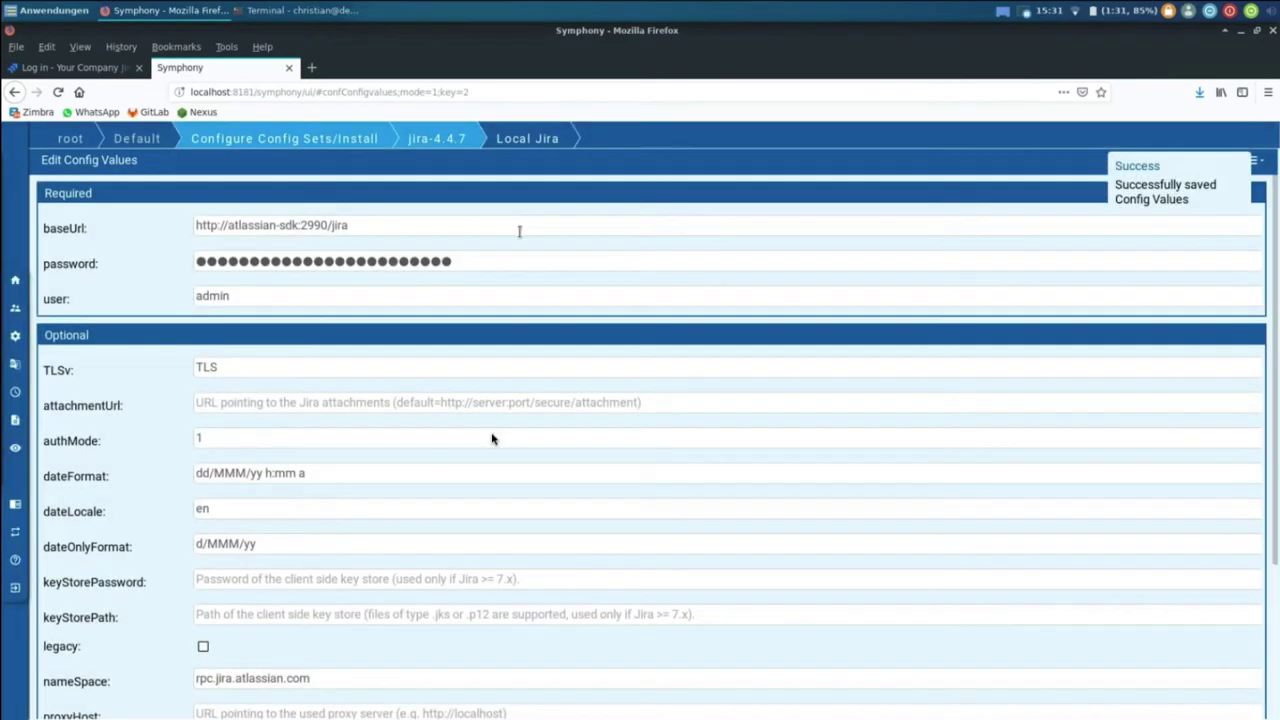
pyautogui.click(436, 138)
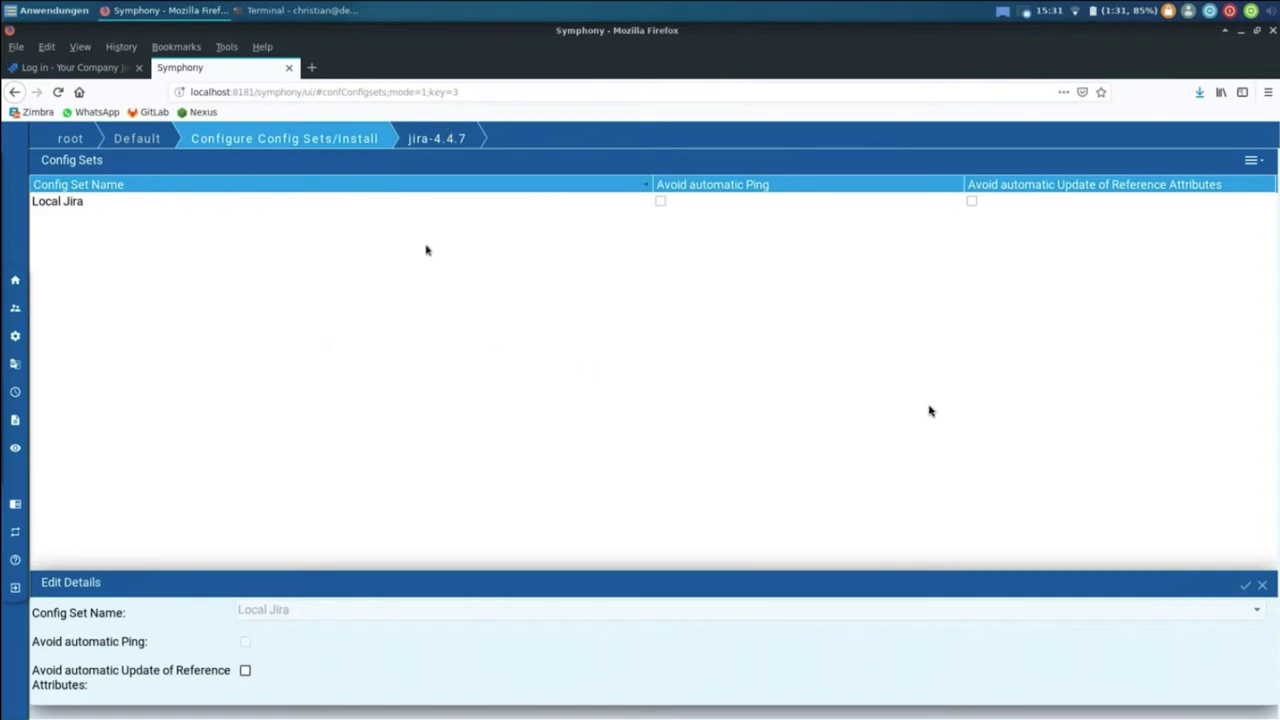
pyautogui.click(98, 202)
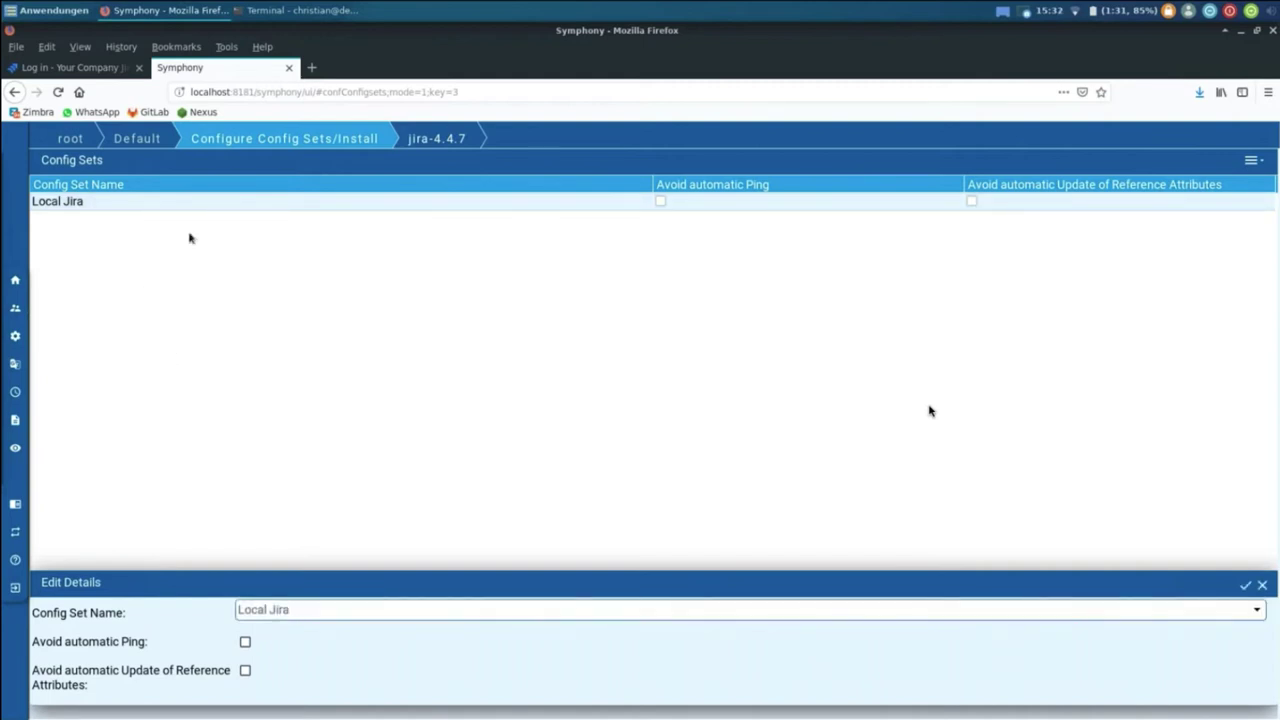
pyautogui.click(272, 142)
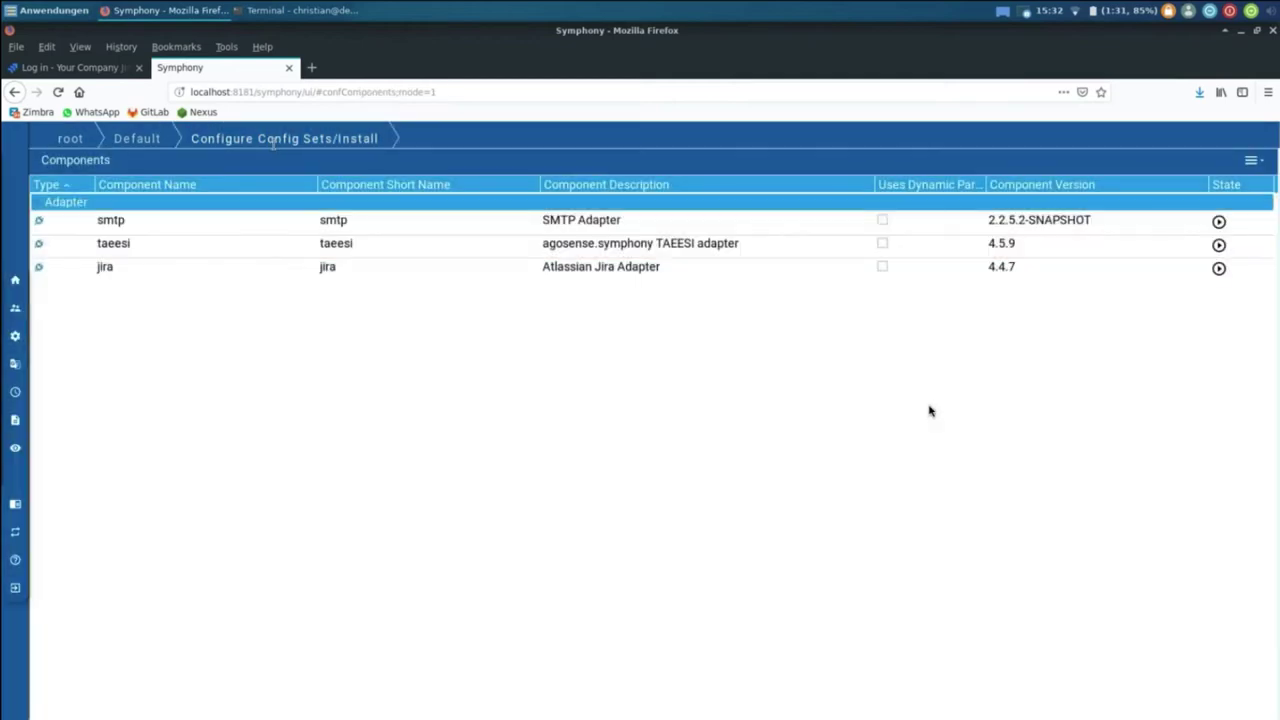
# Step: Start a component Install/Update and browse through Dev to the process folder
pyautogui.click(1251, 160)
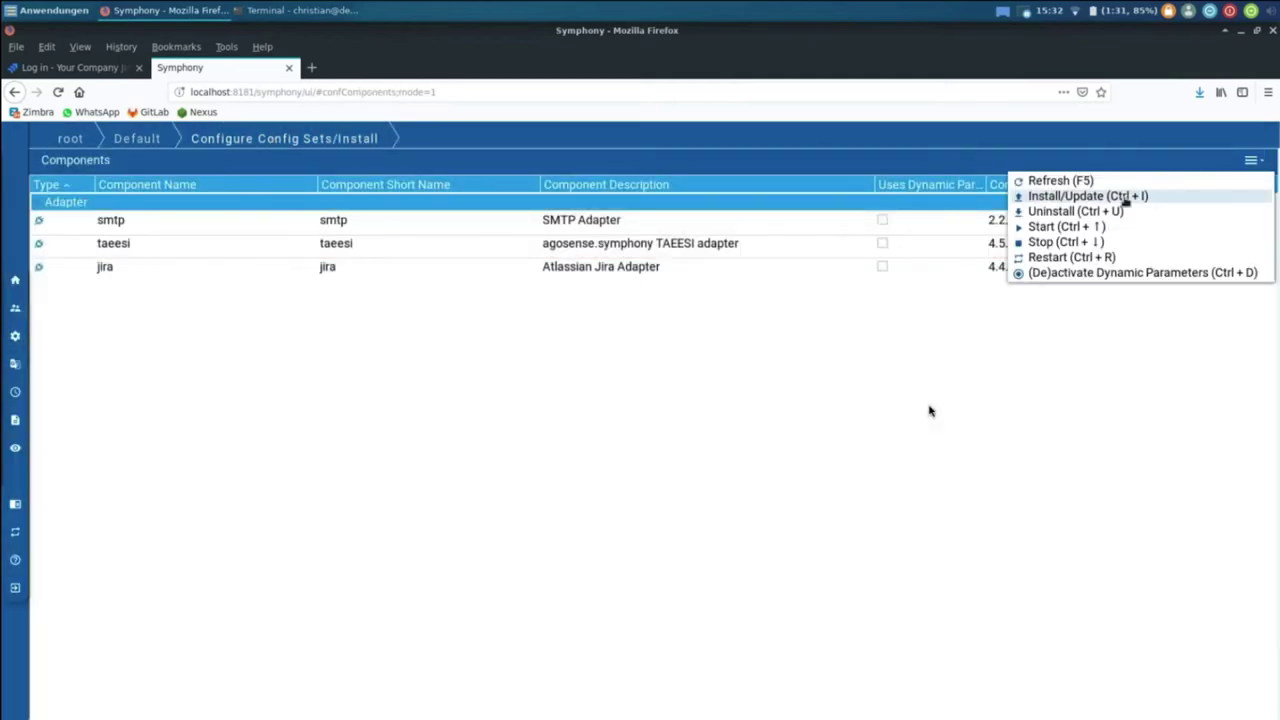
pyautogui.click(1087, 196)
pyautogui.click(948, 421)
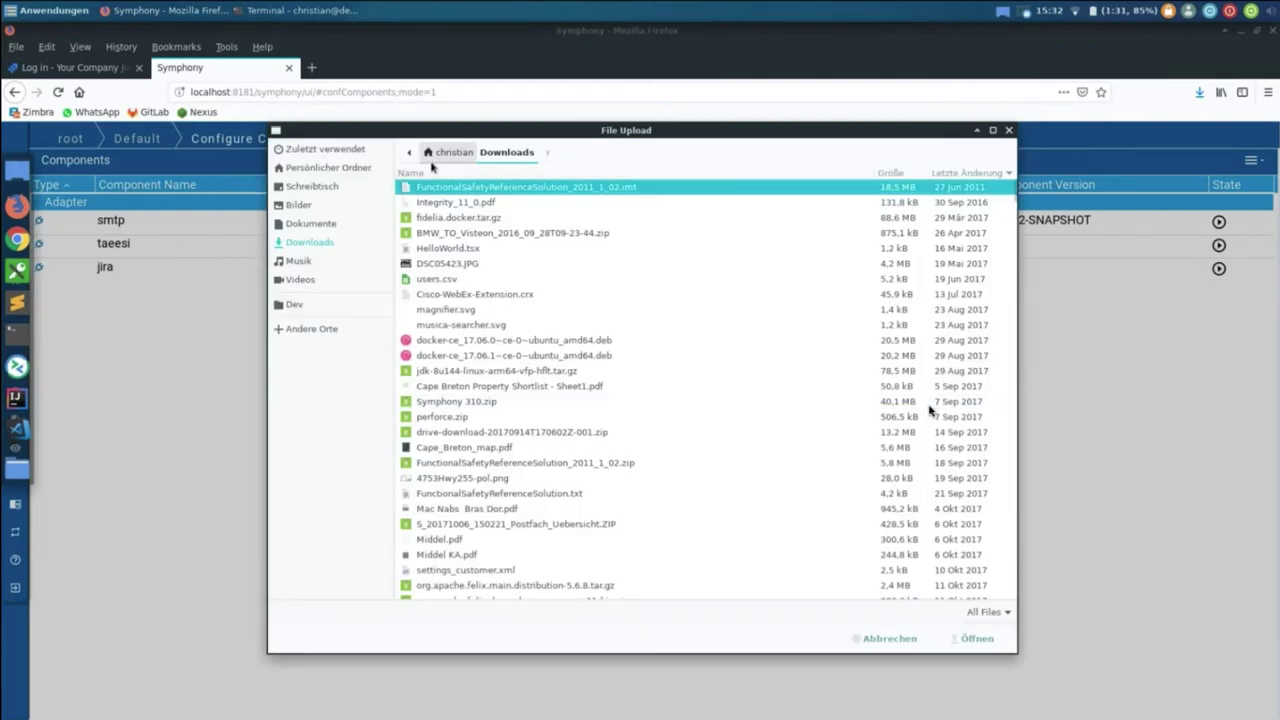
pyautogui.click(302, 305)
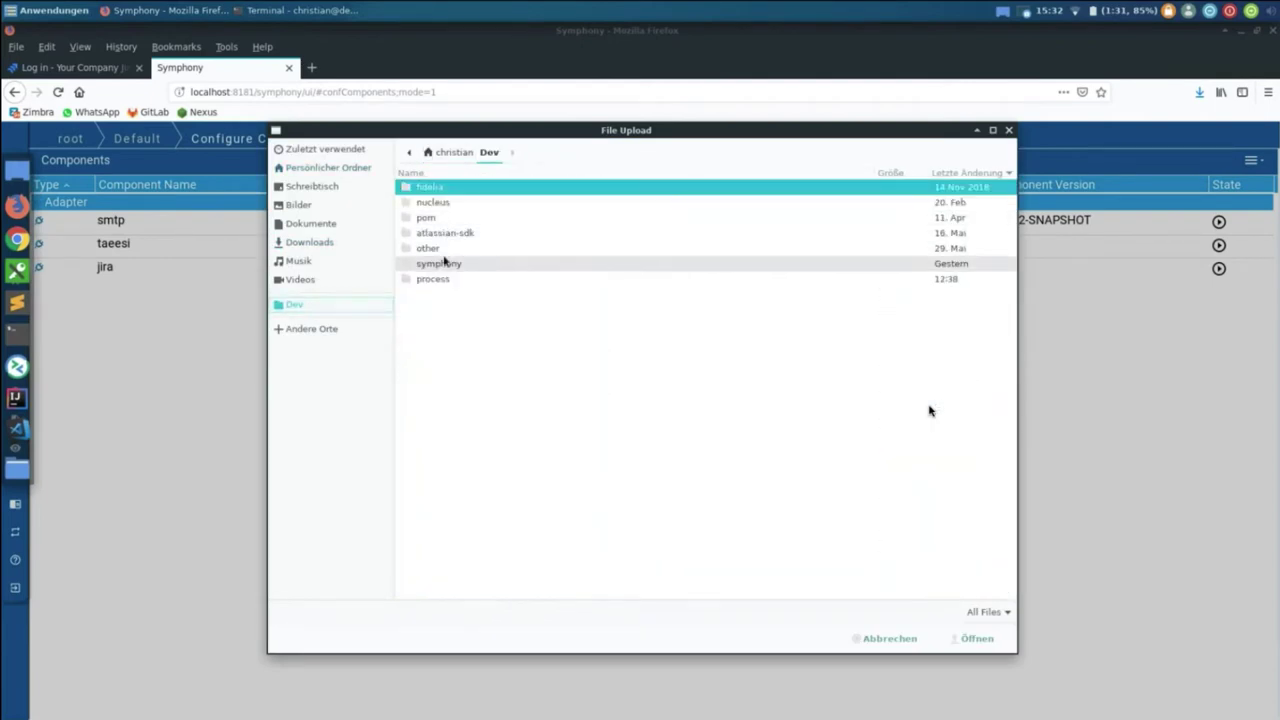
pyautogui.doubleClick(440, 258)
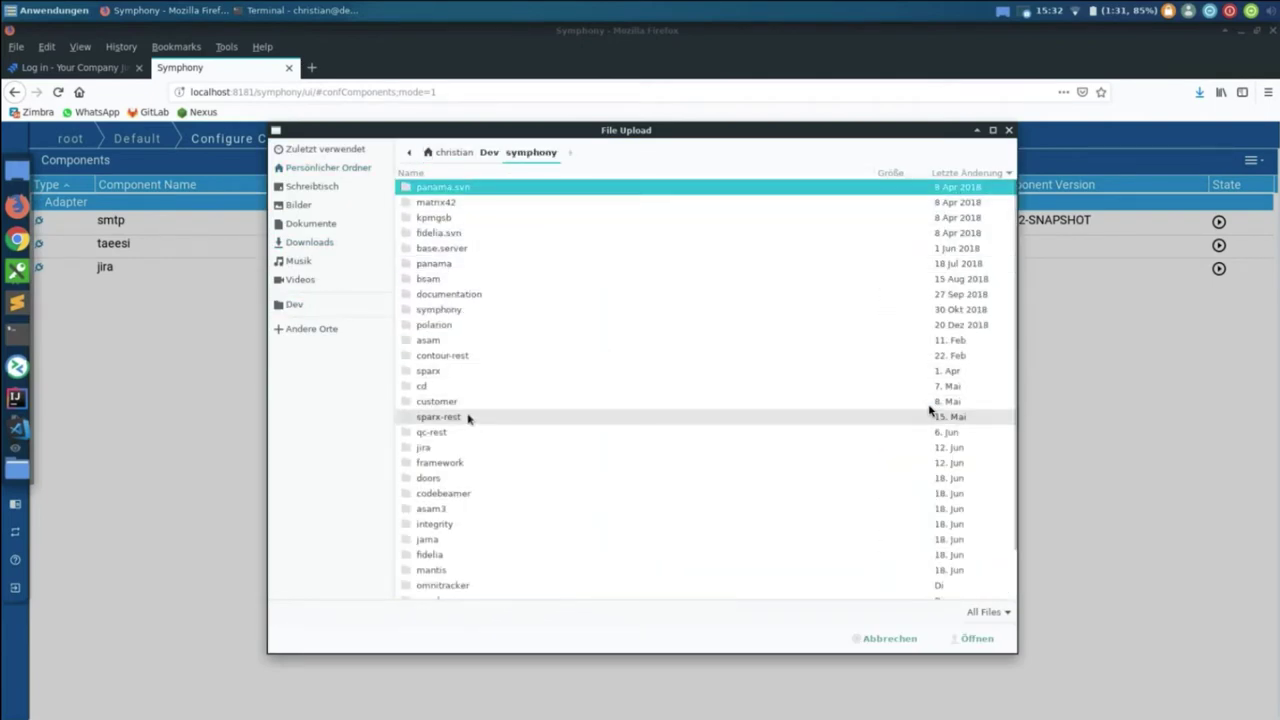
pyautogui.scroll(-3, 467, 416)
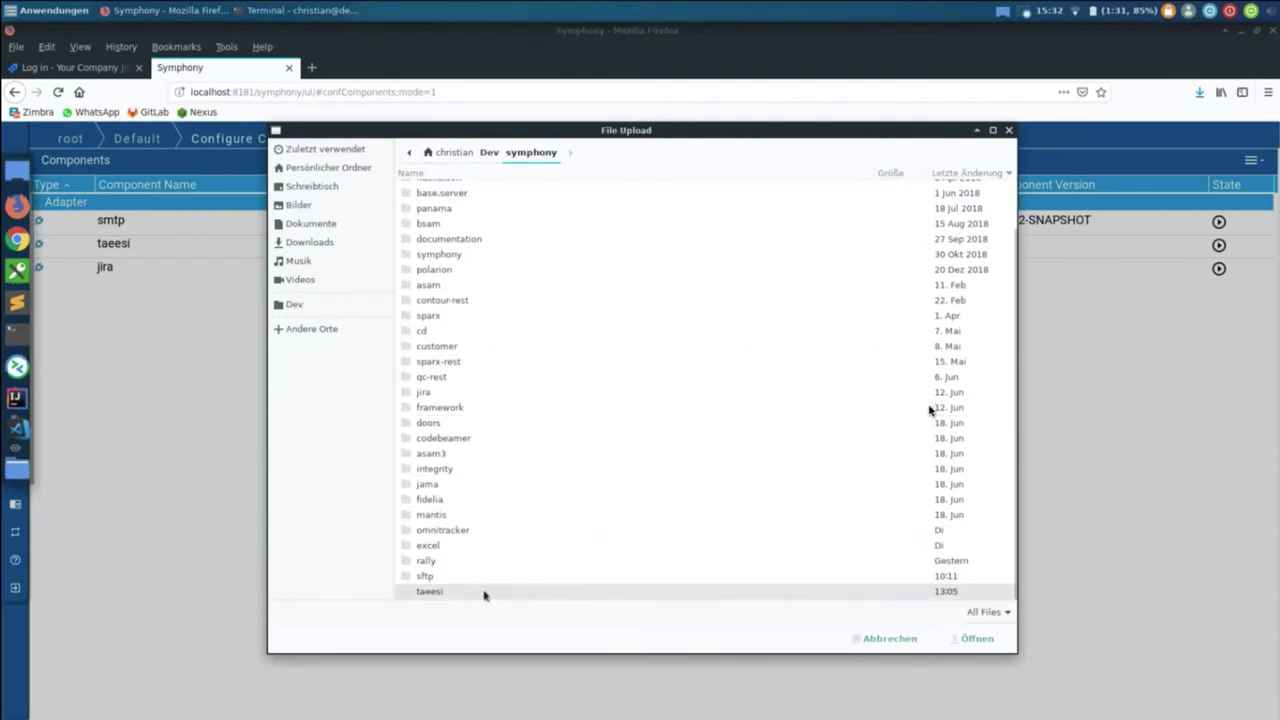
pyautogui.click(485, 155)
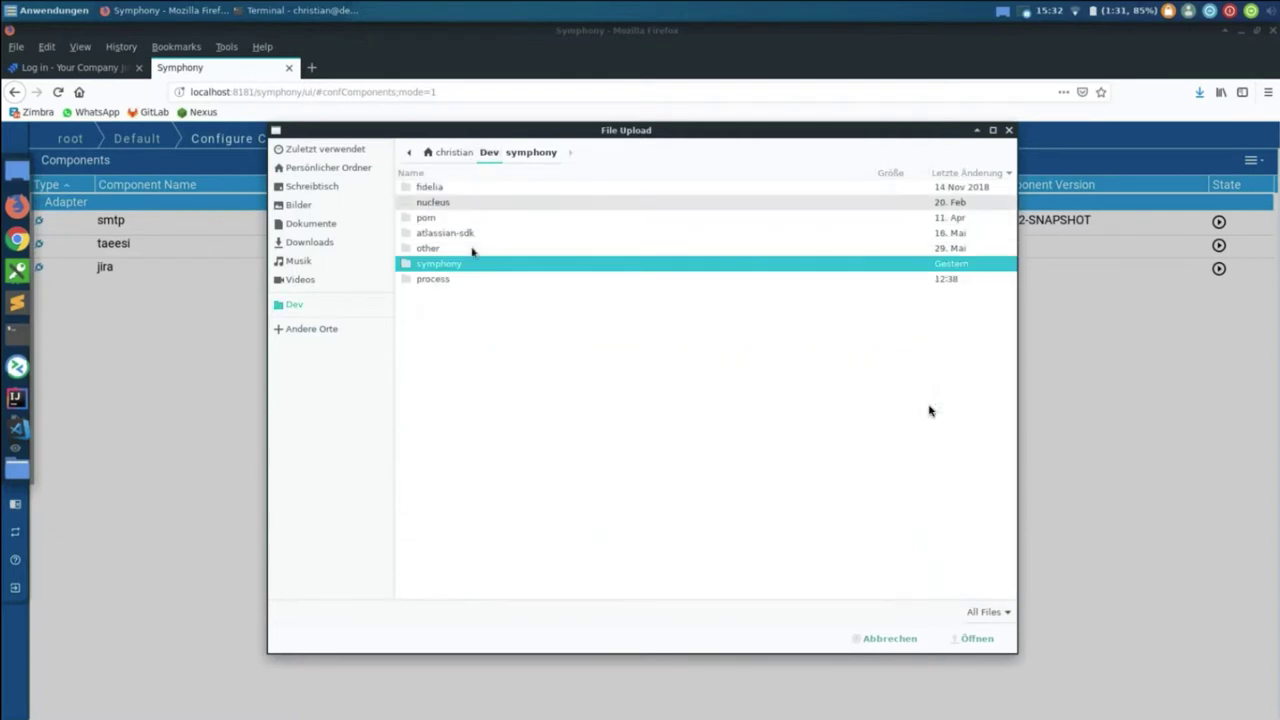
pyautogui.doubleClick(460, 280)
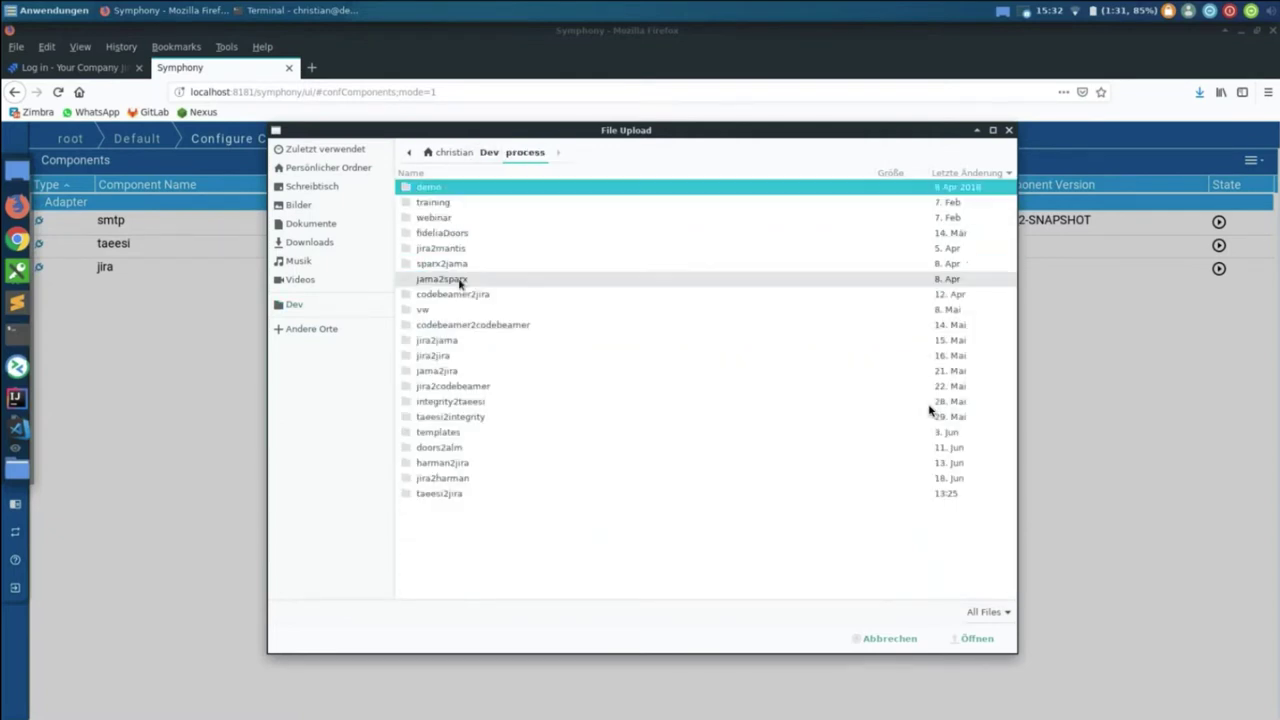
pyautogui.doubleClick(497, 205)
pyautogui.click(517, 153)
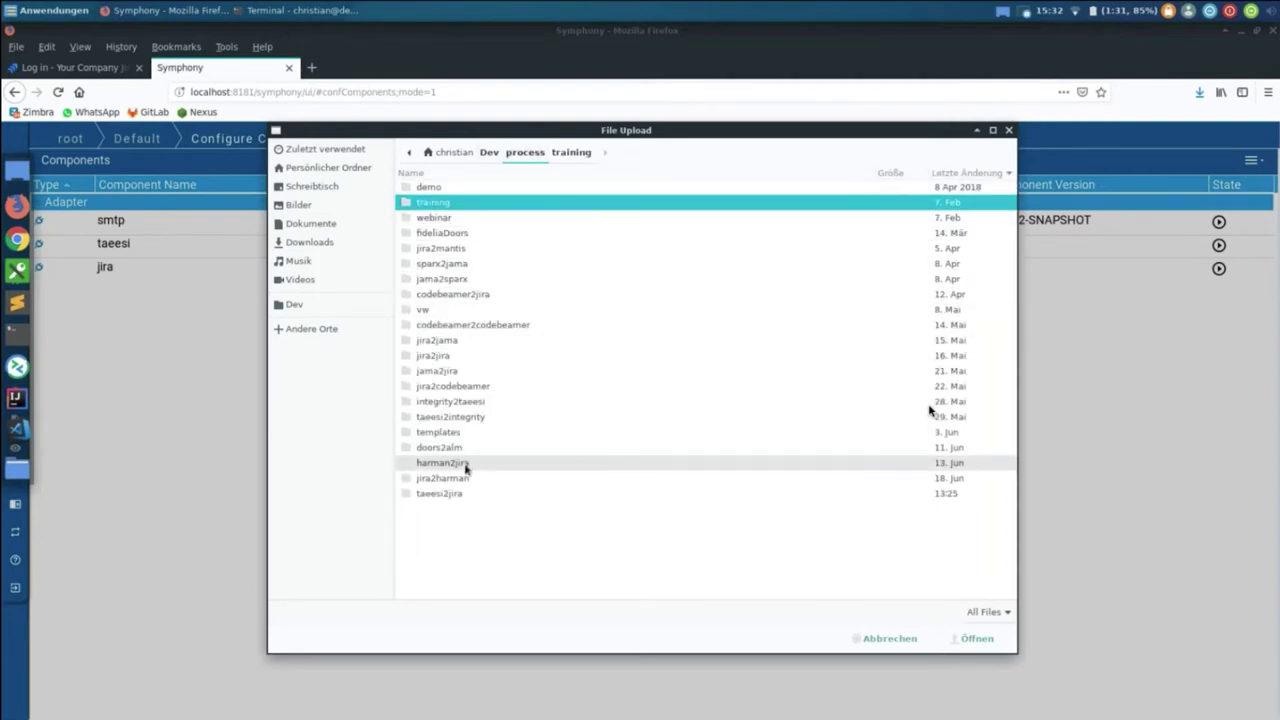
# Step: Upload the basic 1.6.10 jar from templates/symphony.basic/target and submit the installation
pyautogui.doubleClick(462, 432)
pyautogui.doubleClick(453, 219)
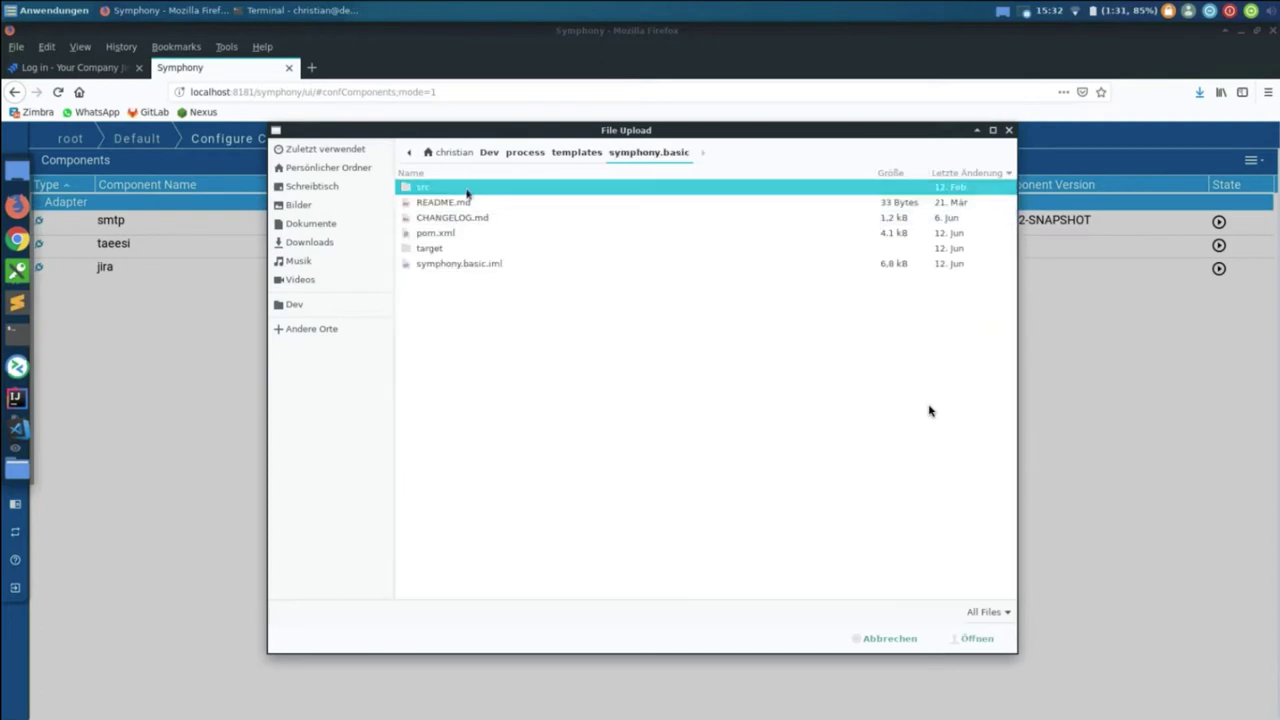
pyautogui.doubleClick(429, 248)
pyautogui.click(491, 309)
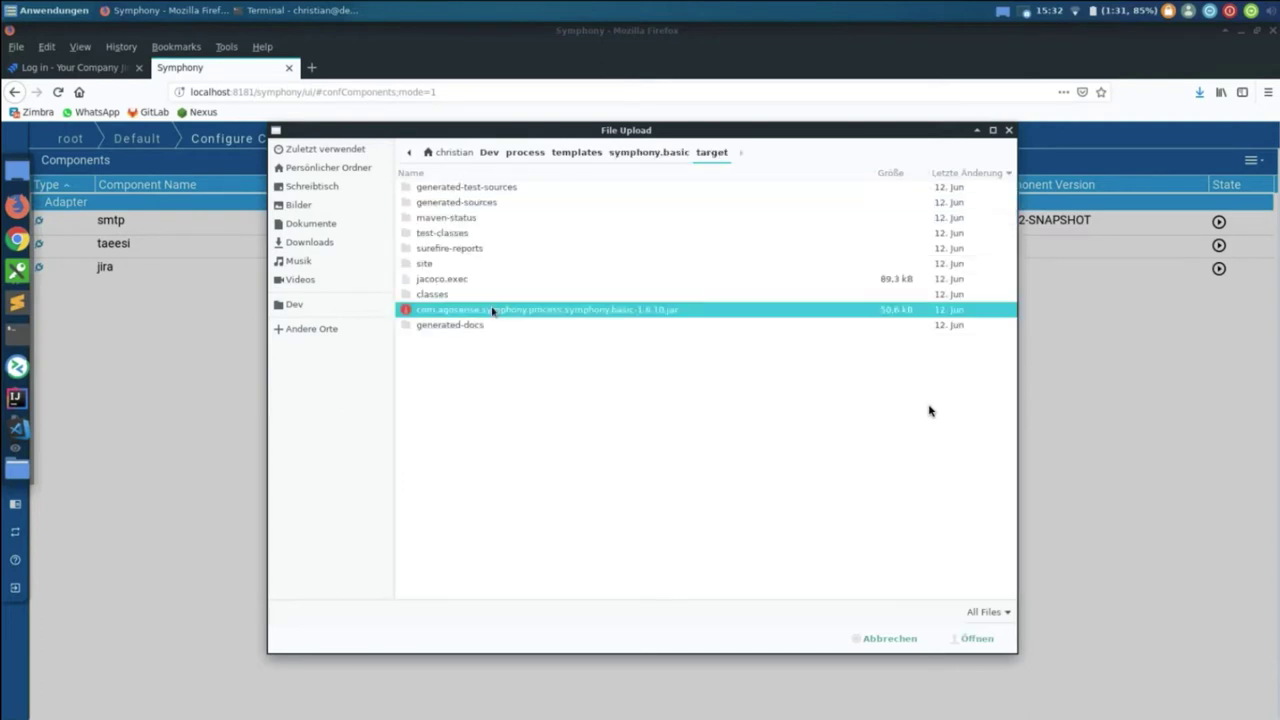
pyautogui.press('Return')
pyautogui.click(724, 459)
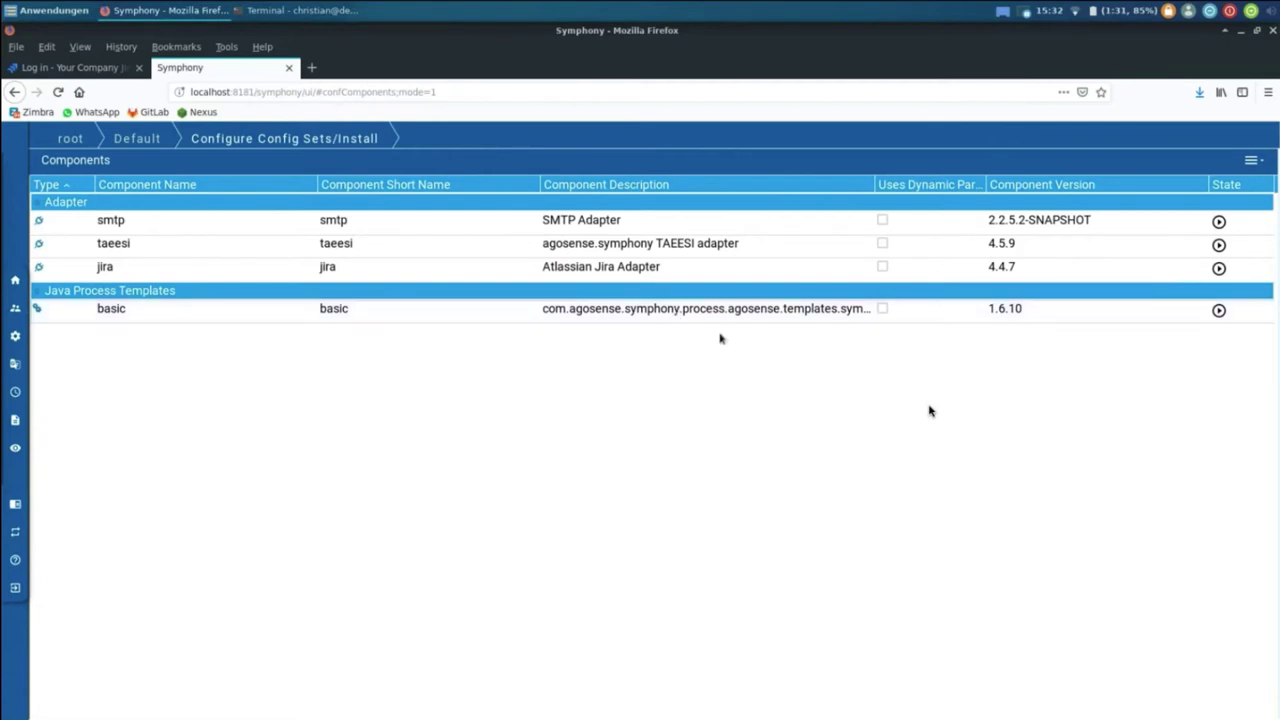
# Step: Upload and install the taeesi2jira-1.6.5 jar from process/taeesi2jira/target
pyautogui.click(1250, 160)
pyautogui.click(1177, 203)
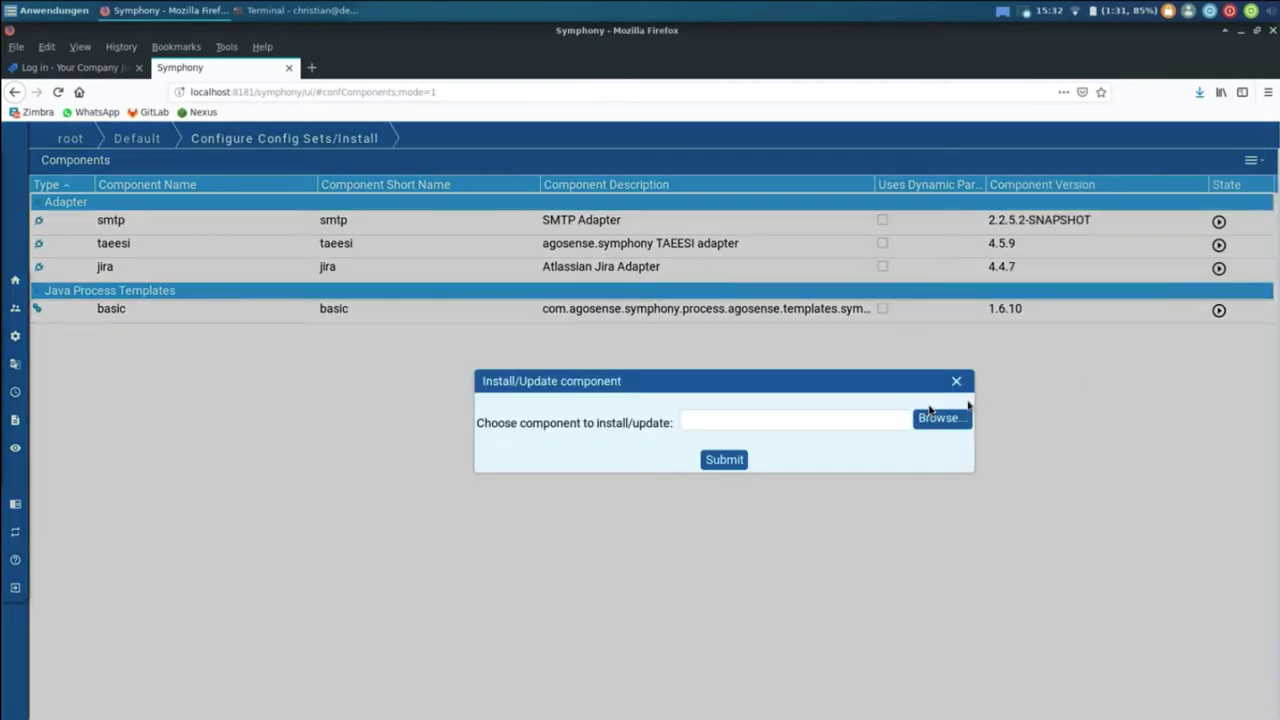
pyautogui.click(957, 418)
pyautogui.click(525, 152)
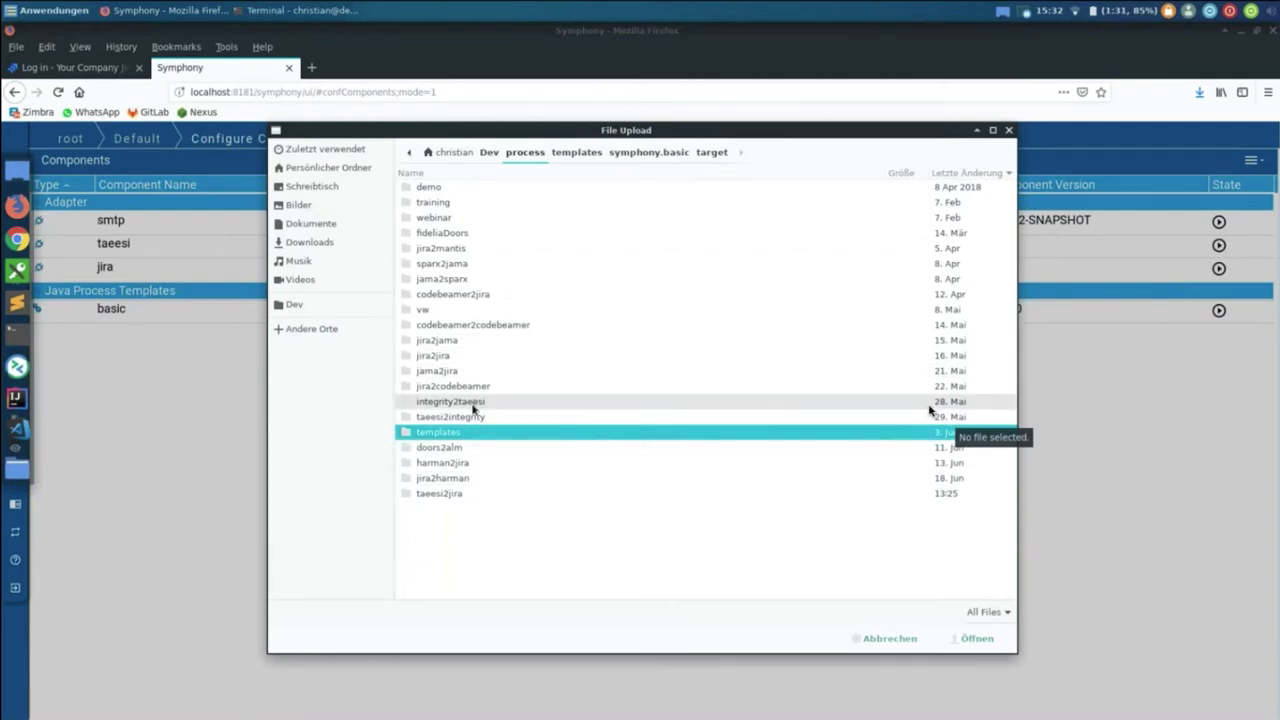
pyautogui.click(443, 173)
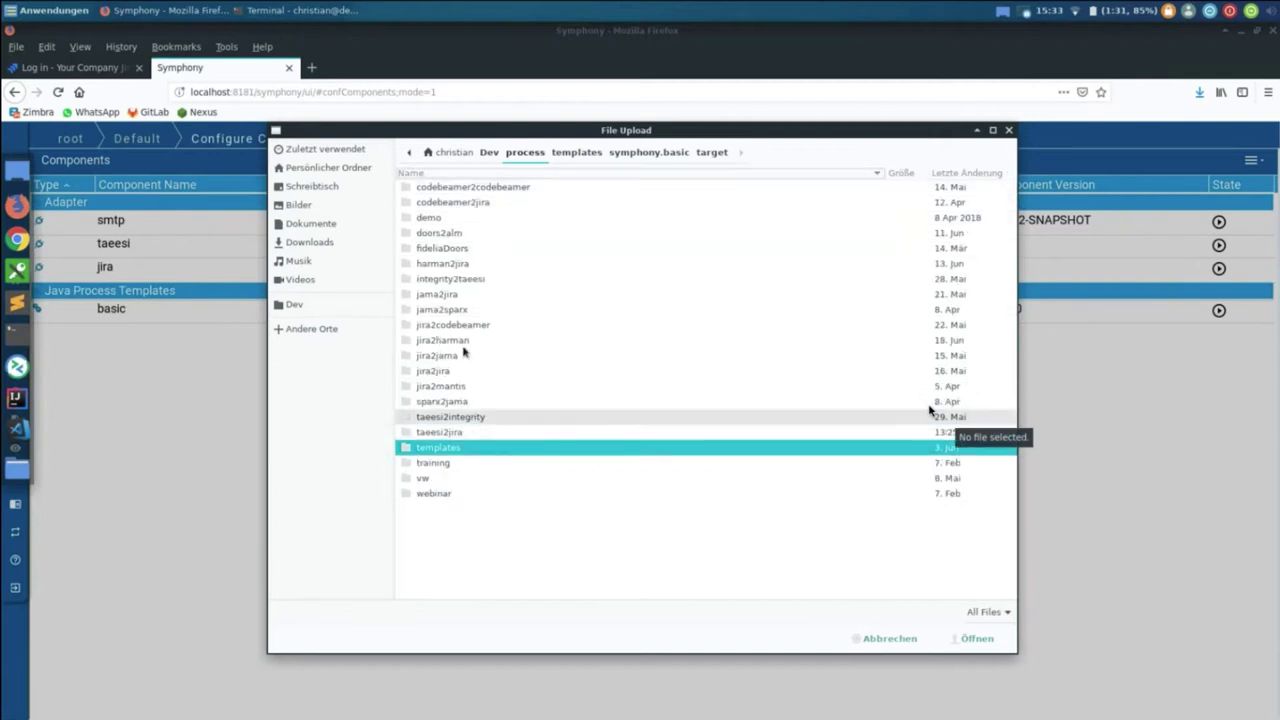
pyautogui.doubleClick(471, 437)
pyautogui.doubleClick(452, 263)
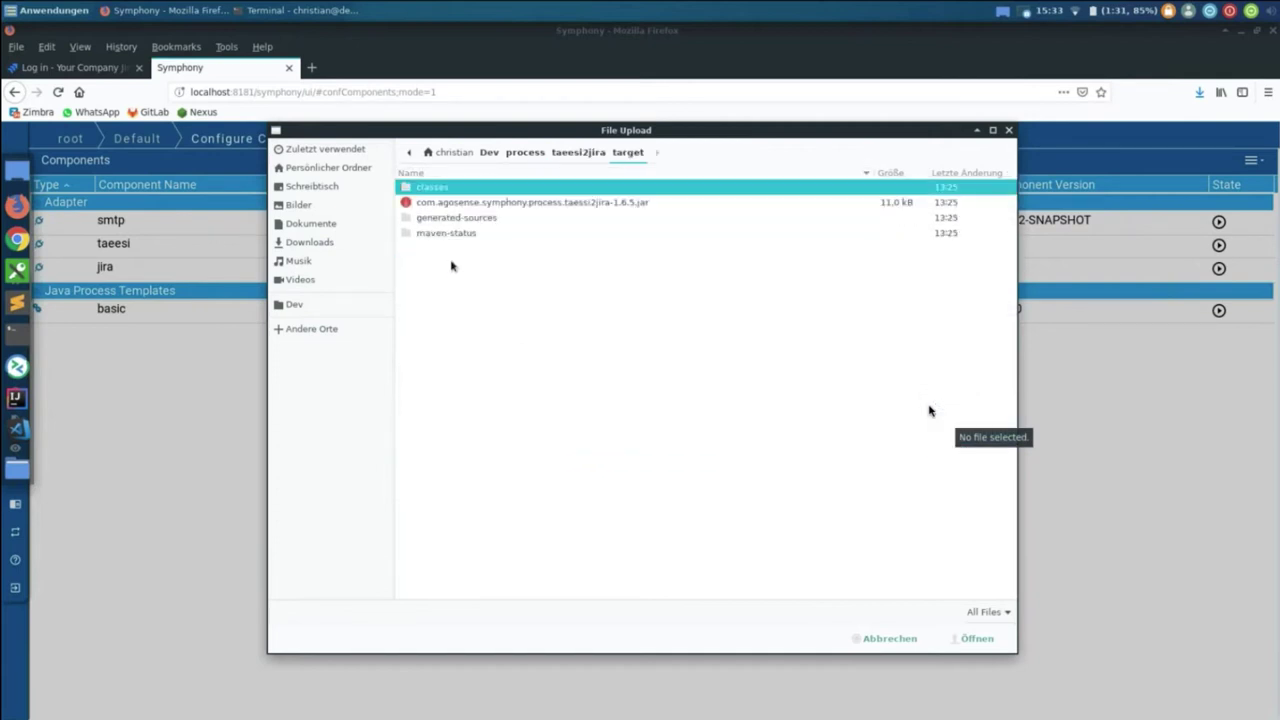
pyautogui.click(485, 204)
pyautogui.press('Return')
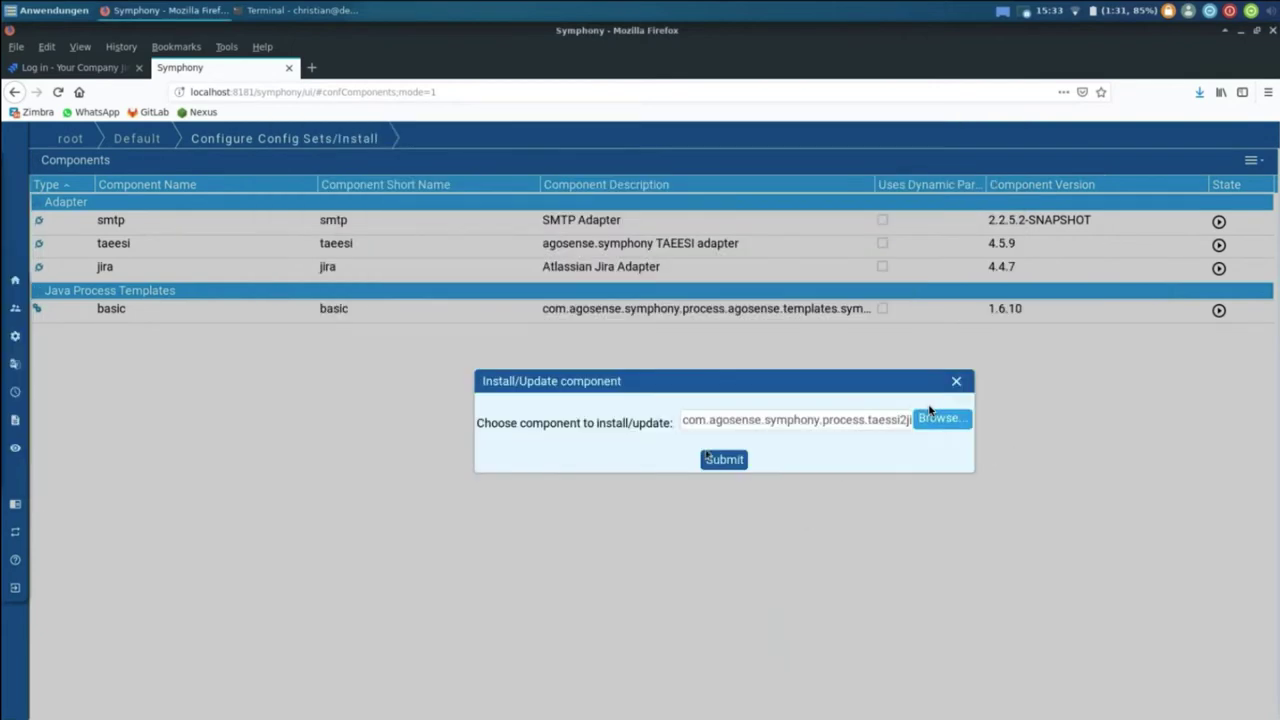
pyautogui.click(712, 457)
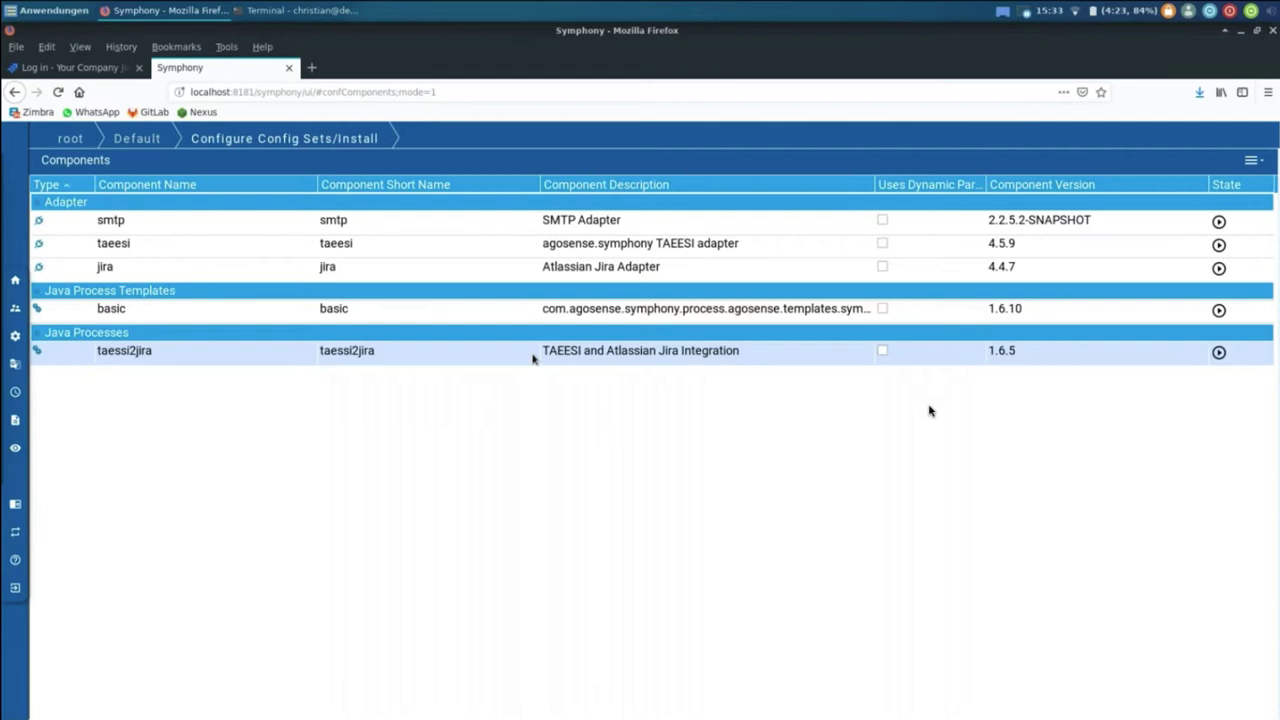
# Step: Create a 'First BMW Project' config set for taessi2jira and open its values
pyautogui.doubleClick(532, 358)
pyautogui.click(1251, 160)
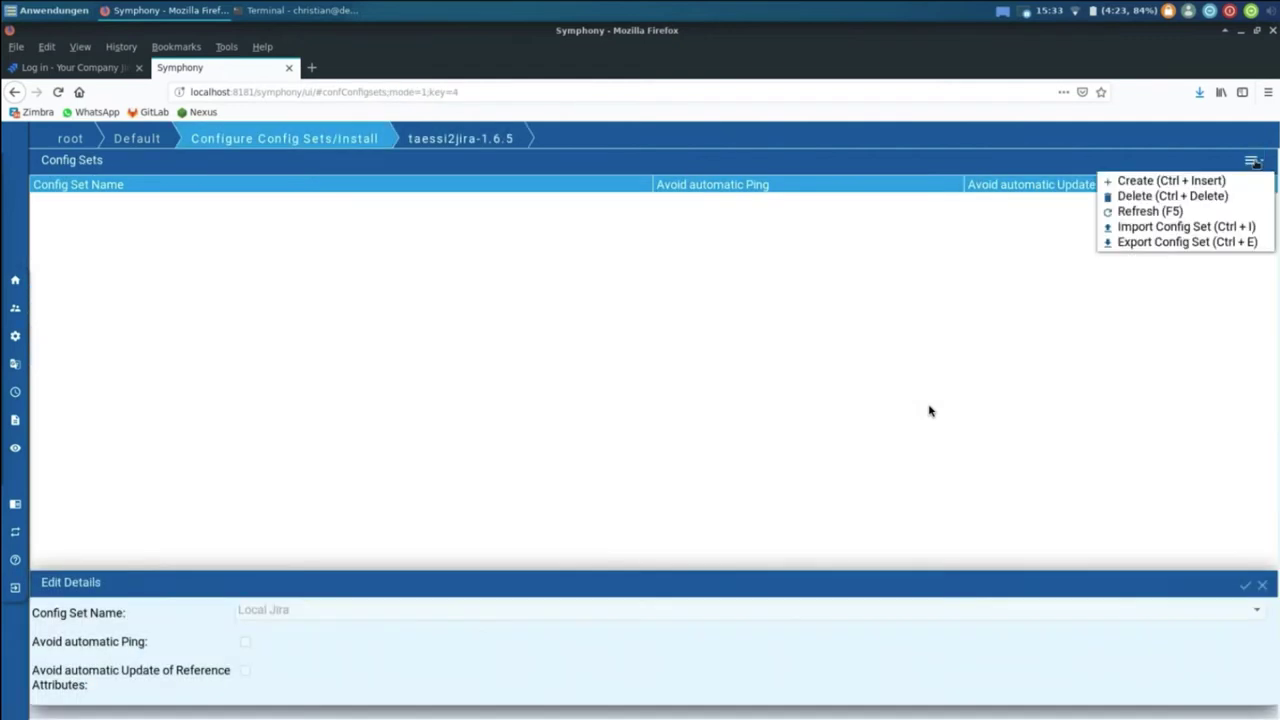
pyautogui.click(1170, 181)
pyautogui.click(540, 614)
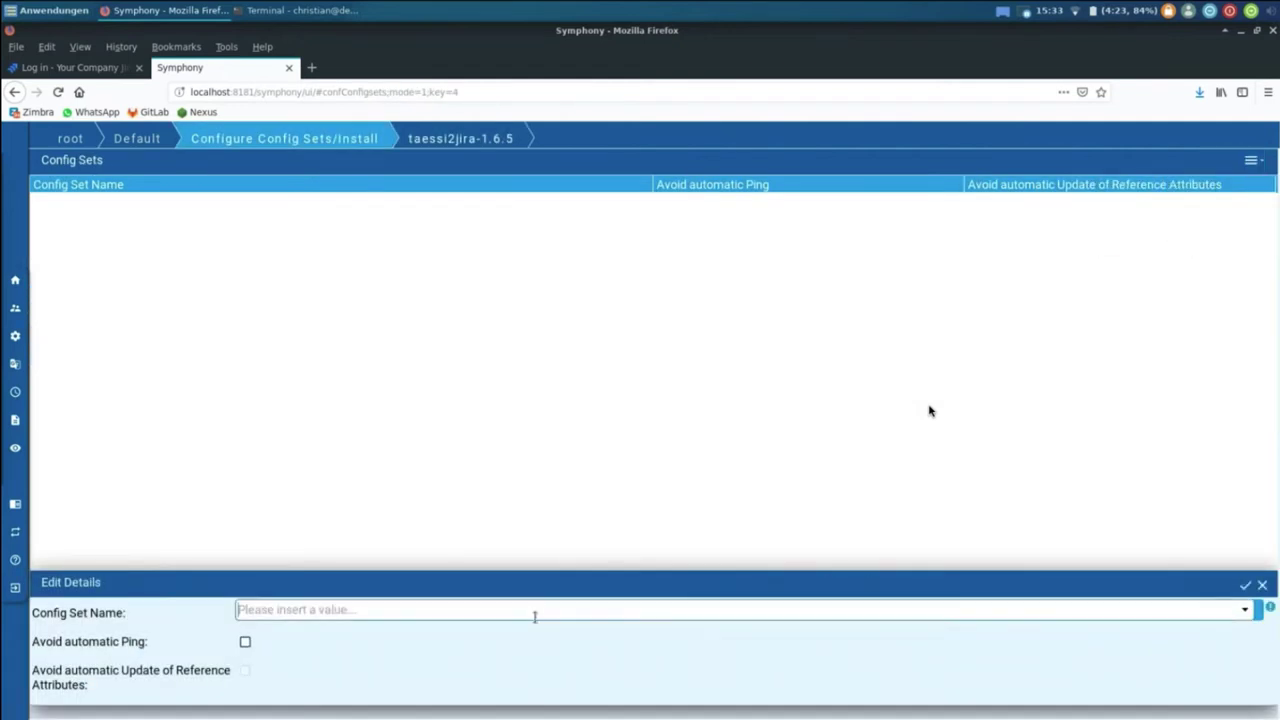
pyautogui.write('First BMW Project')
pyautogui.press('Return')
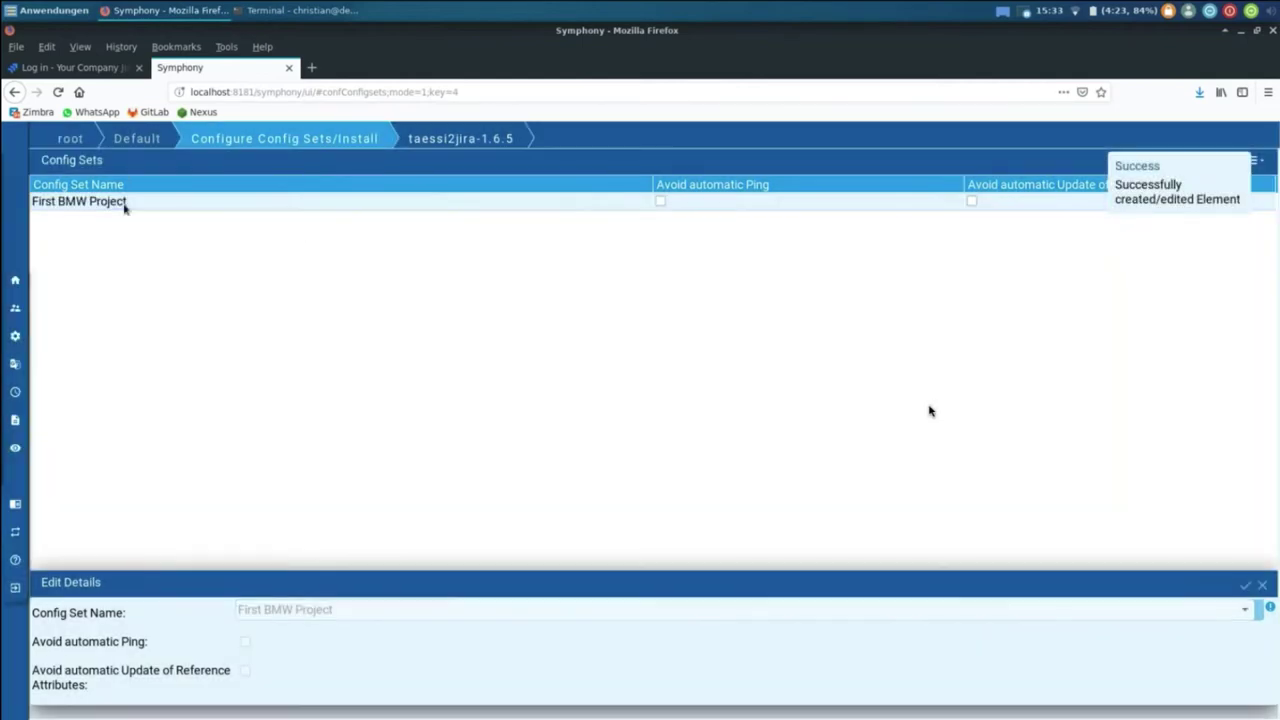
pyautogui.doubleClick(125, 205)
# Step: Set taeesiConfig to TAEESI Dev Environment, jiraConfig to Local Jira, jiraType Bug, jiraProject TAEESI2
pyautogui.click(1227, 226)
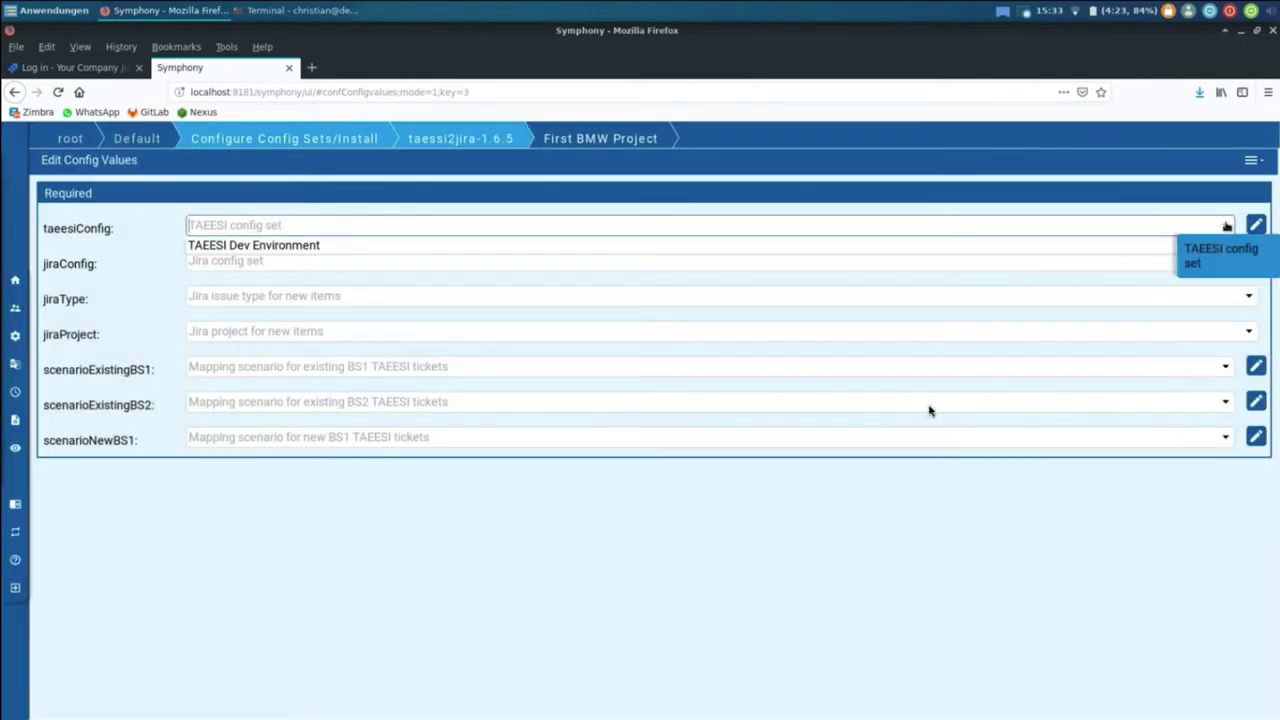
pyautogui.click(233, 248)
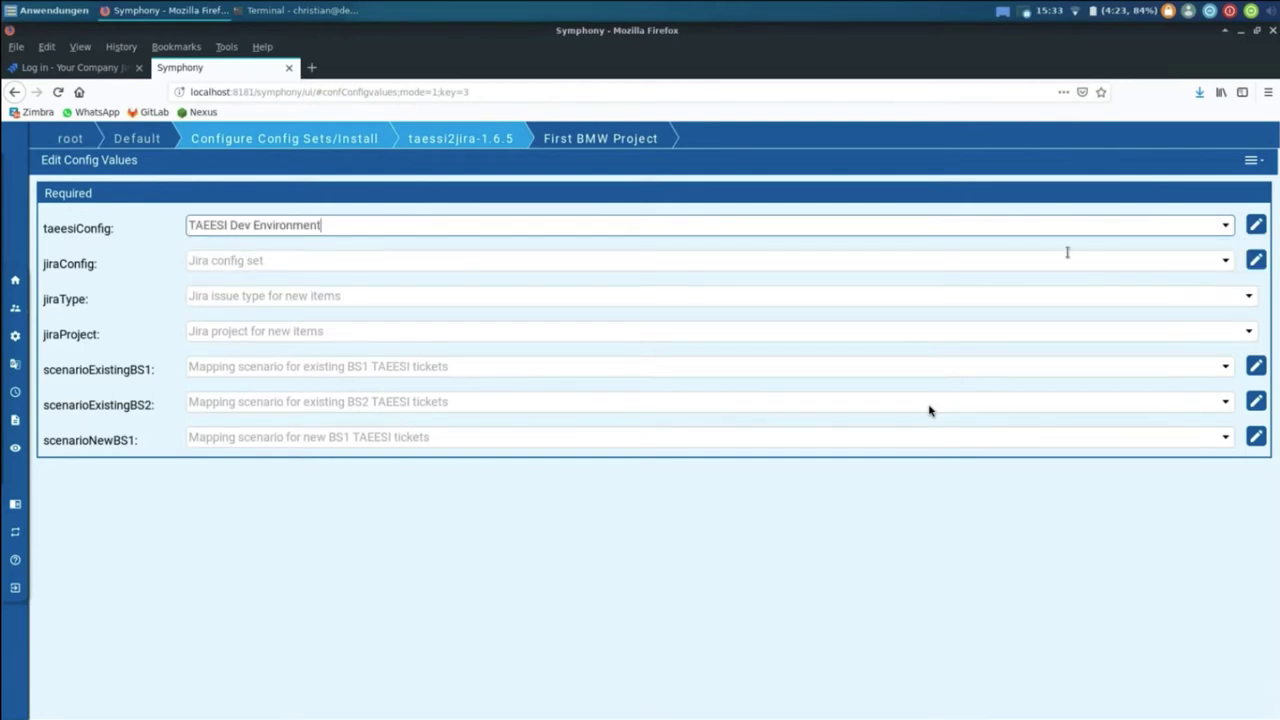
pyautogui.click(1227, 261)
pyautogui.click(266, 279)
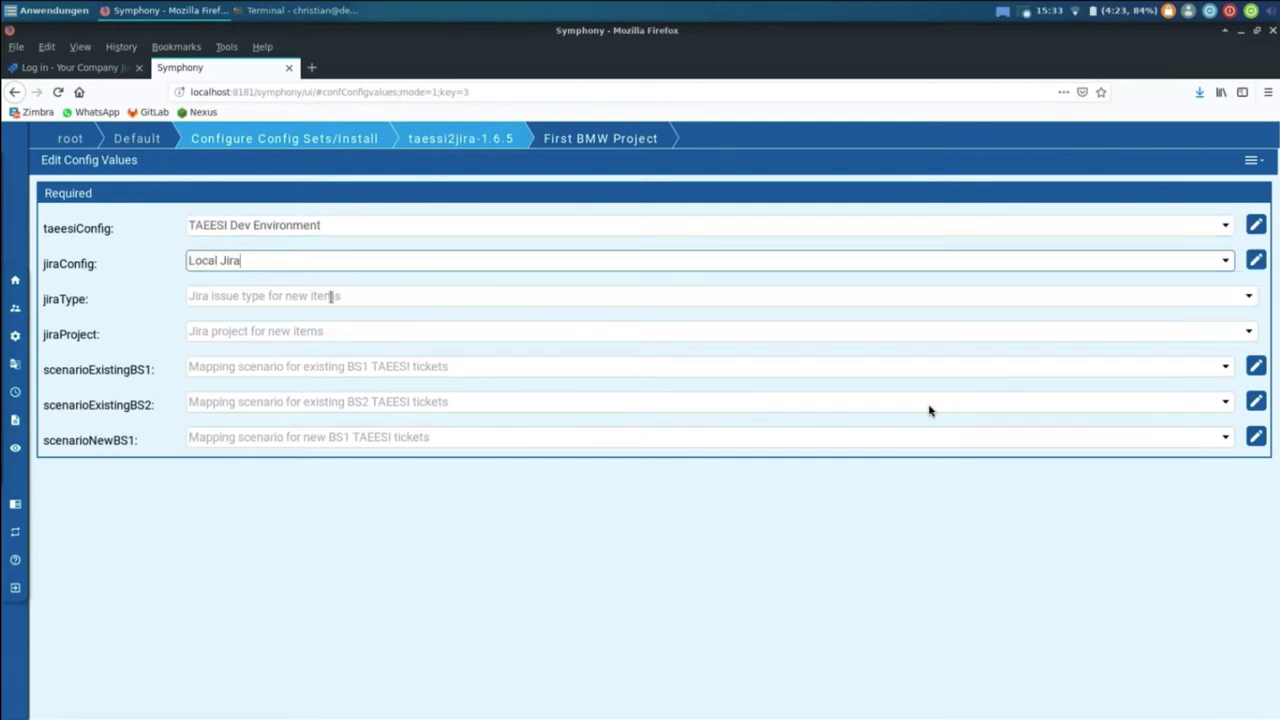
pyautogui.click(1248, 295)
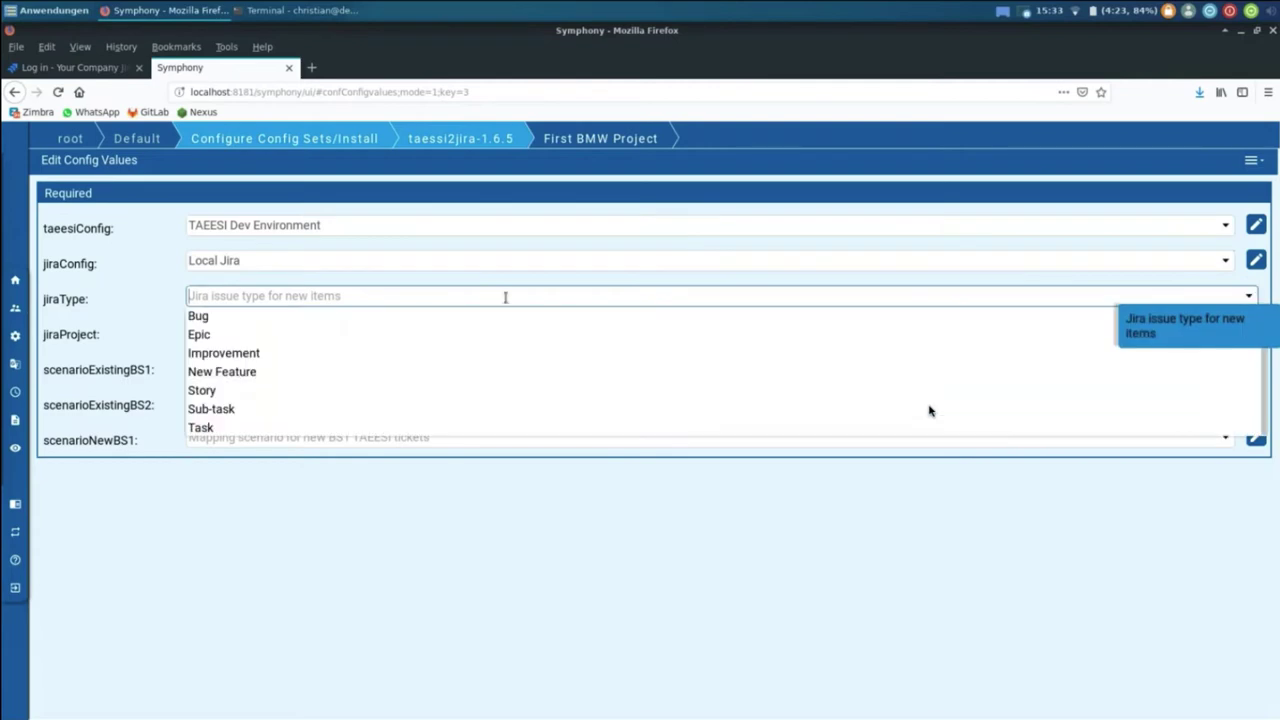
pyautogui.click(332, 318)
pyautogui.click(1248, 331)
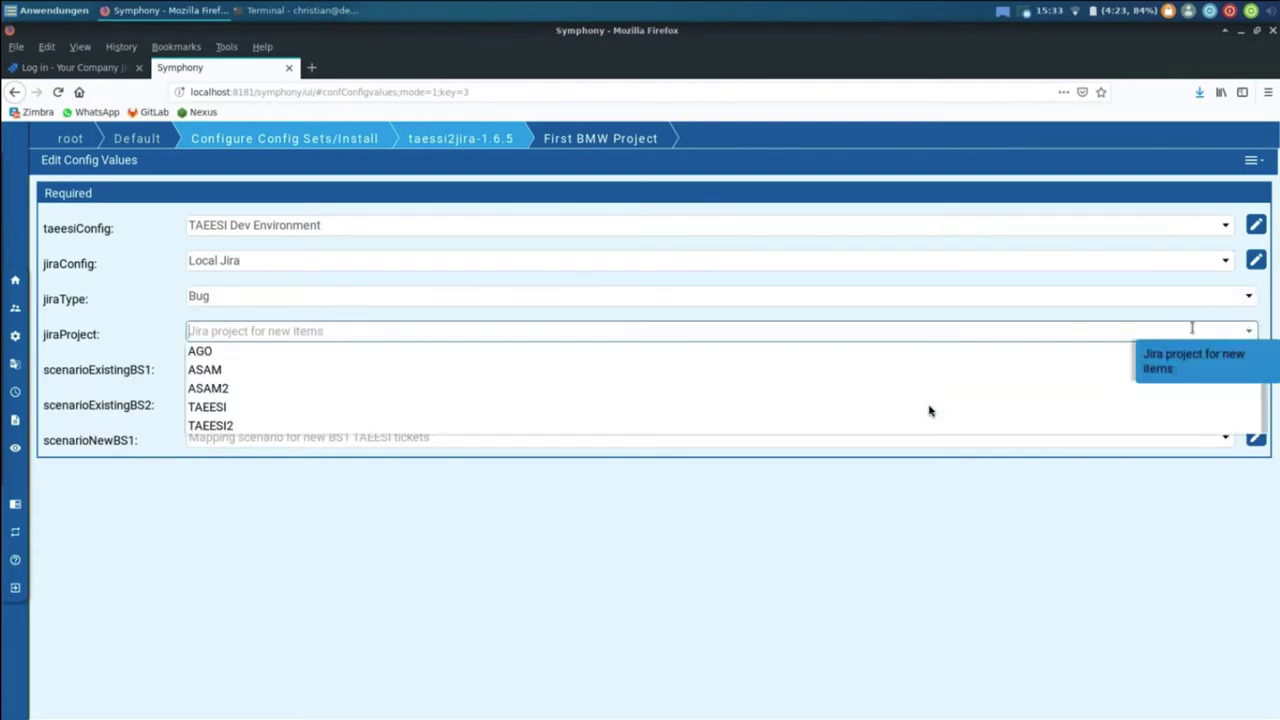
pyautogui.click(256, 427)
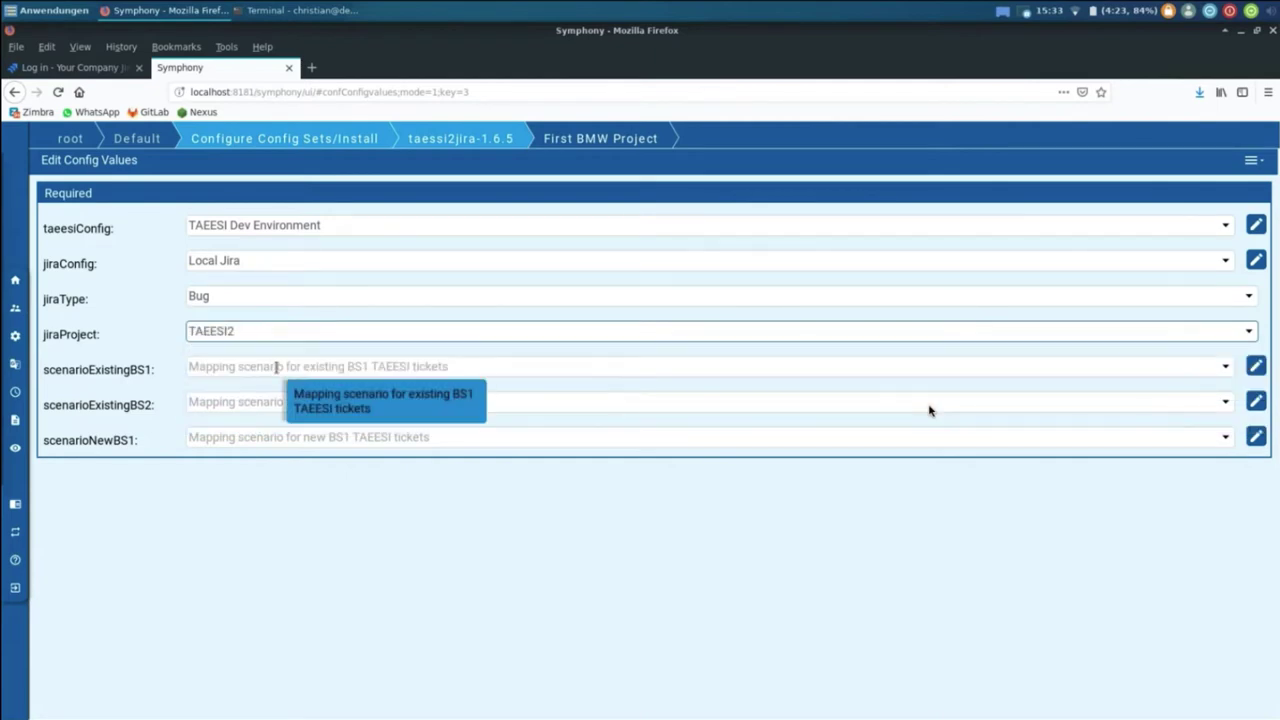
pyautogui.click(1101, 371)
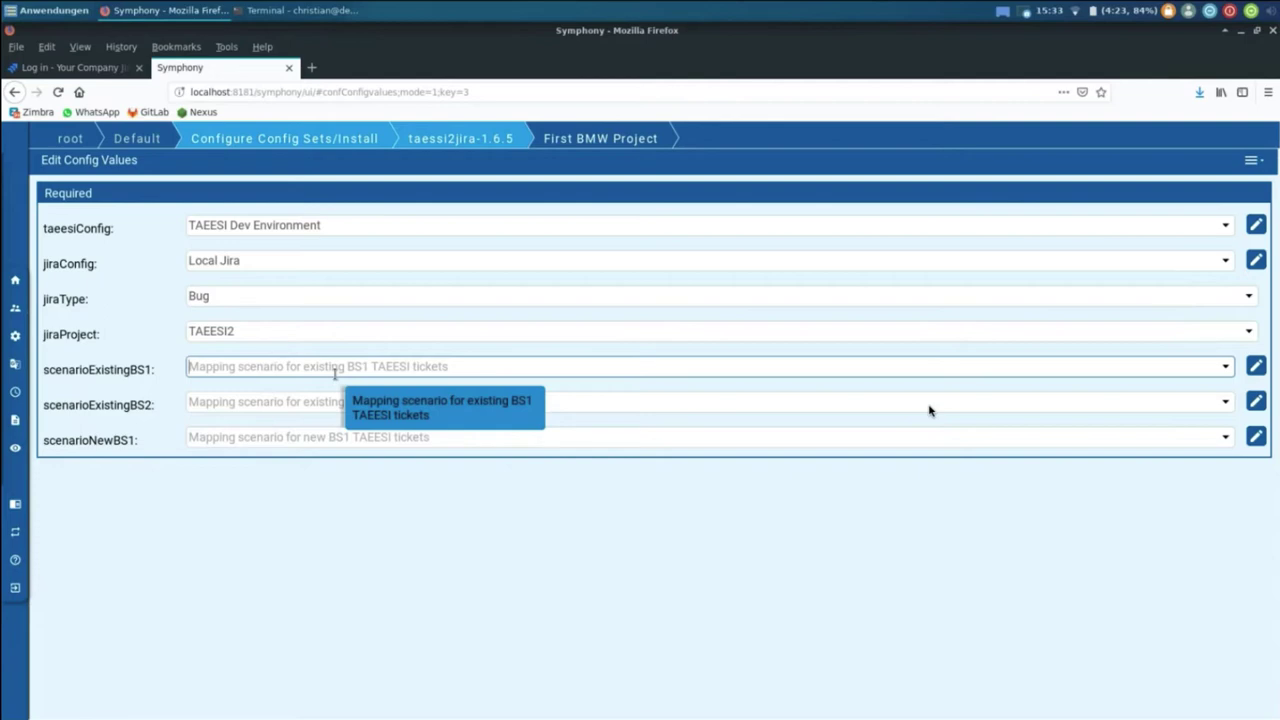
pyautogui.moveTo(15, 420)
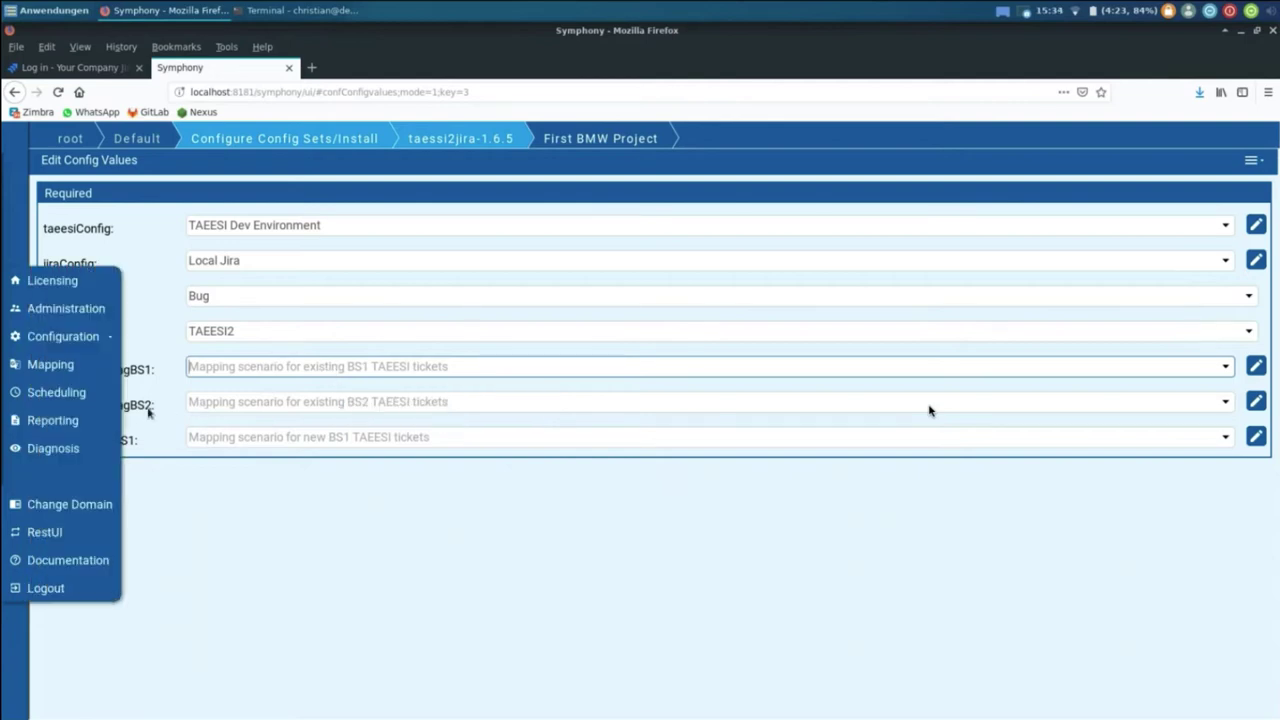
pyautogui.press('Tab')
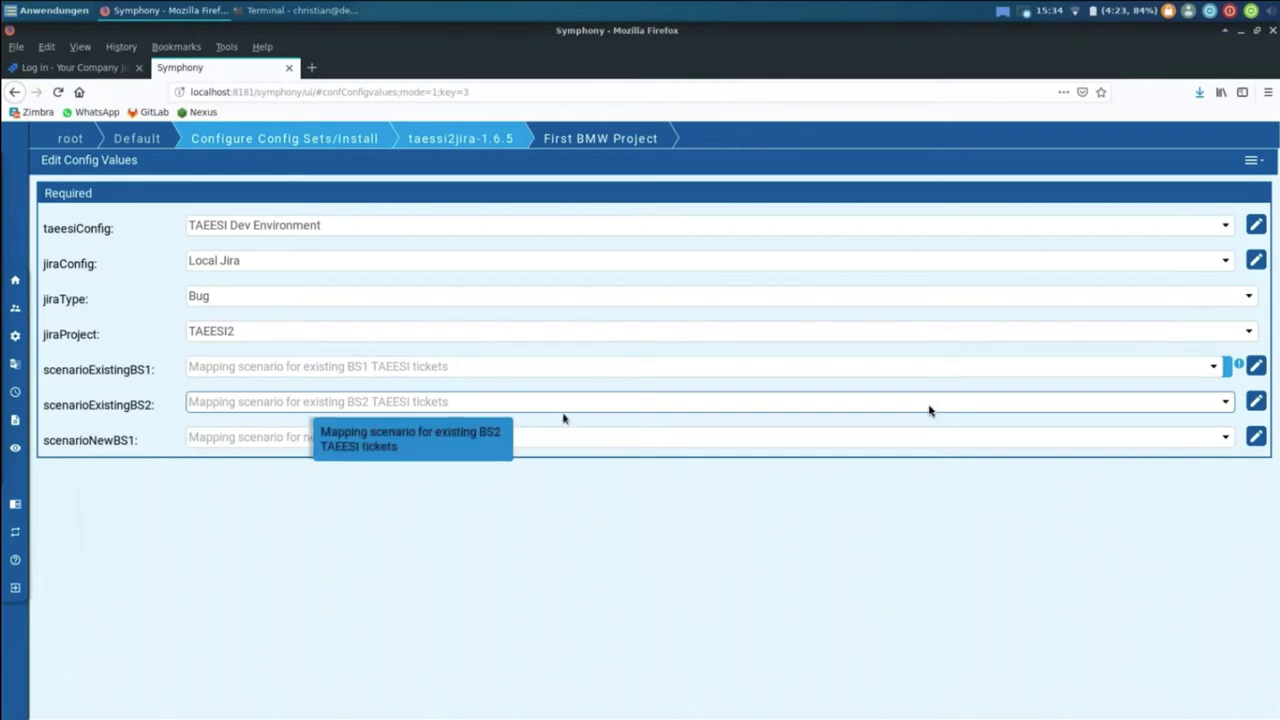
# Step: Create scenario type 'TAEESI' with description 'TAEESI Mapping' via scenarioNewBS1's Create/Edit button
pyautogui.click(1256, 437)
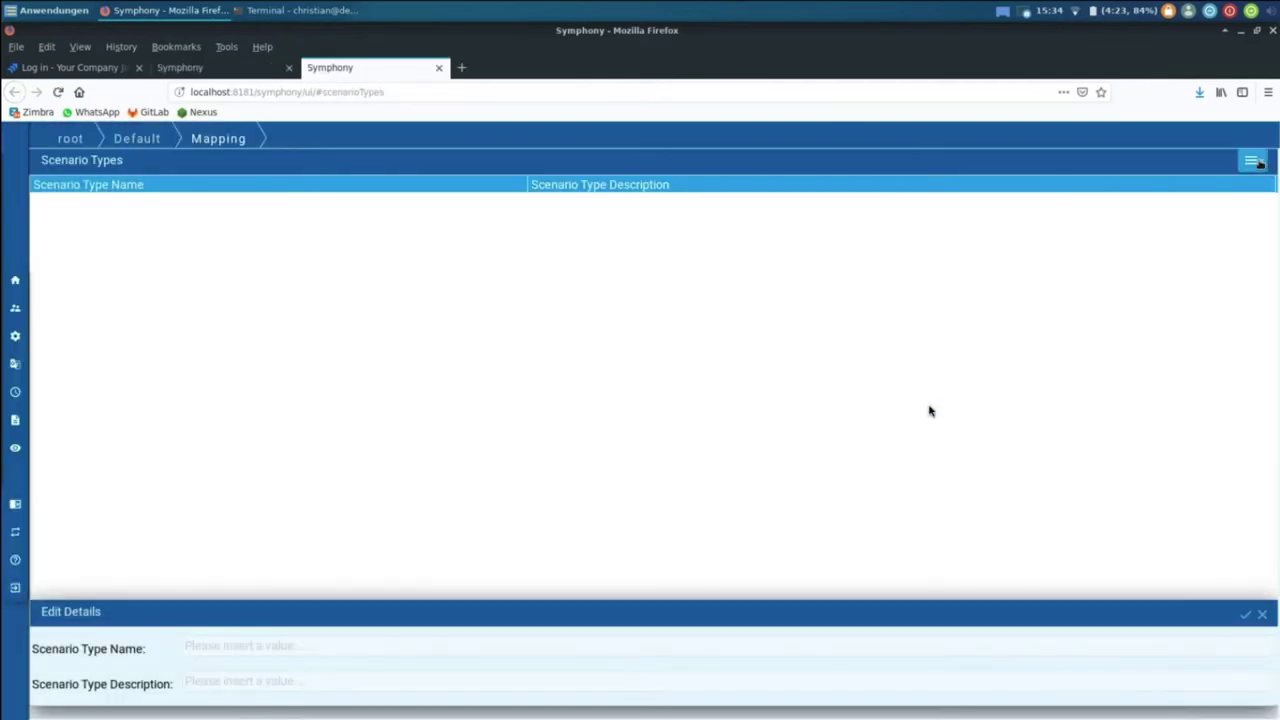
pyautogui.click(1254, 161)
pyautogui.click(1105, 180)
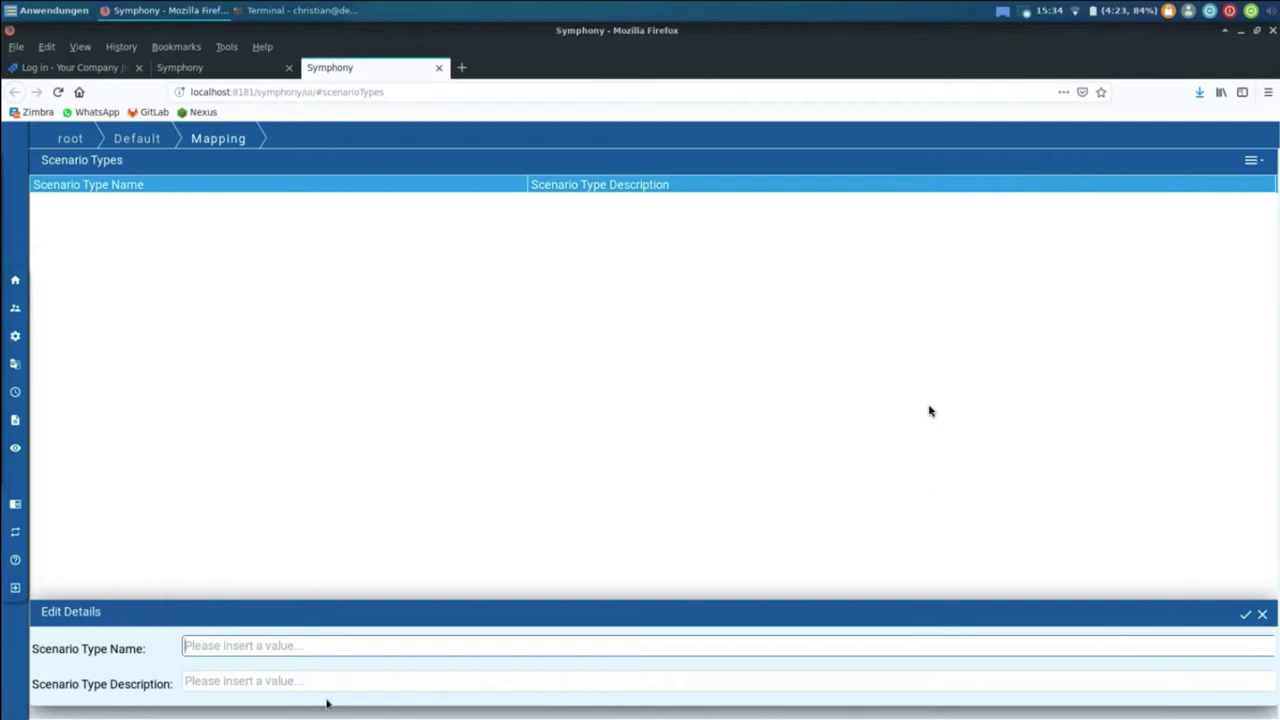
pyautogui.write('TAEESI')
pyautogui.press('Tab')
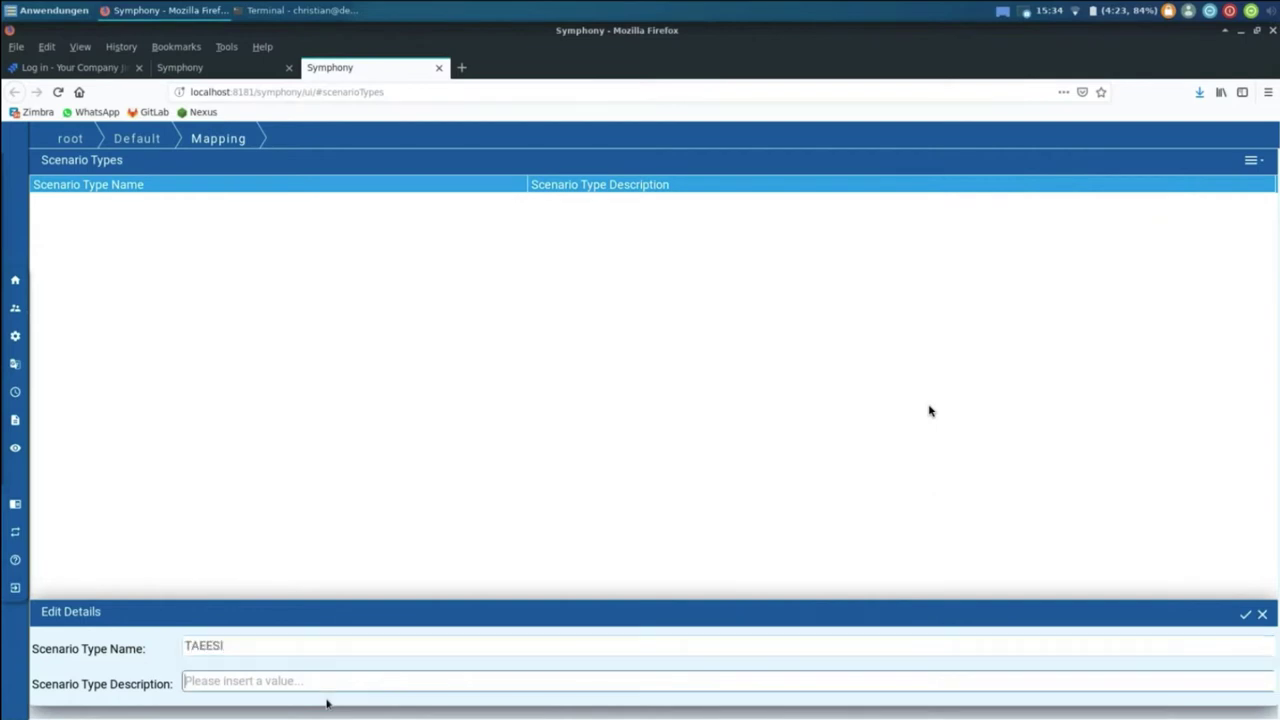
pyautogui.write('TAEESI Mapping')
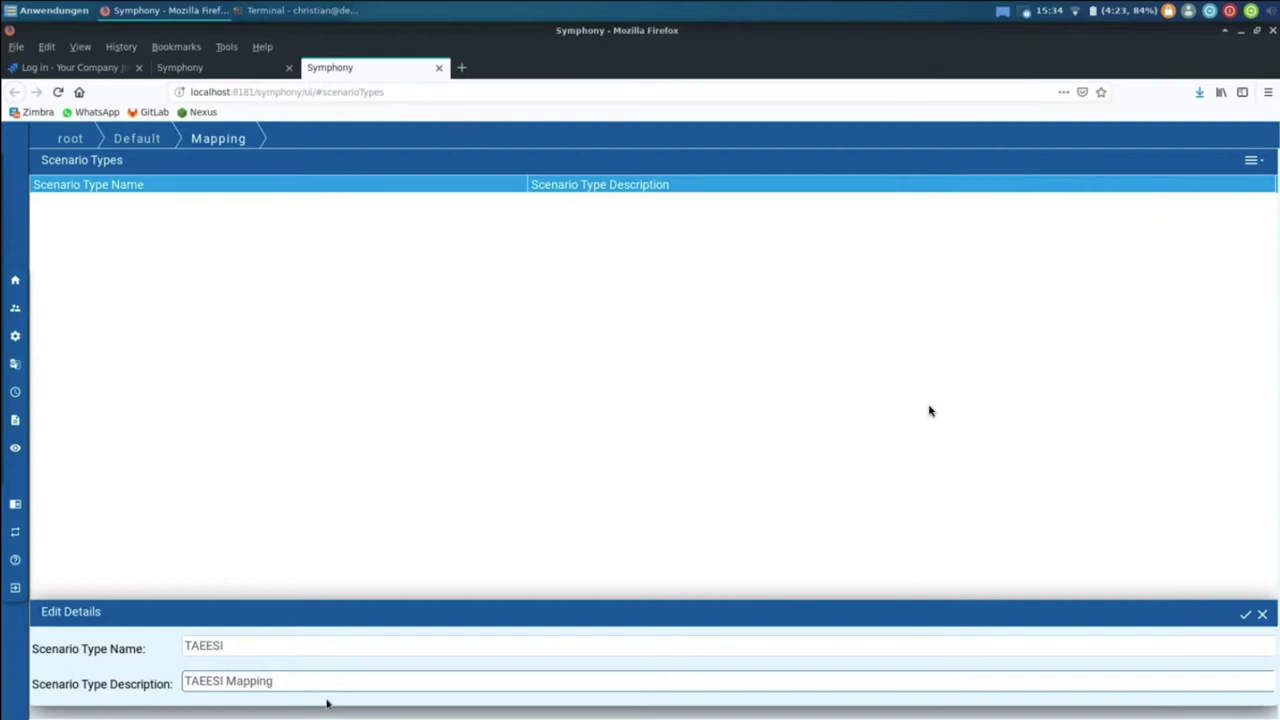
pyautogui.press('Return')
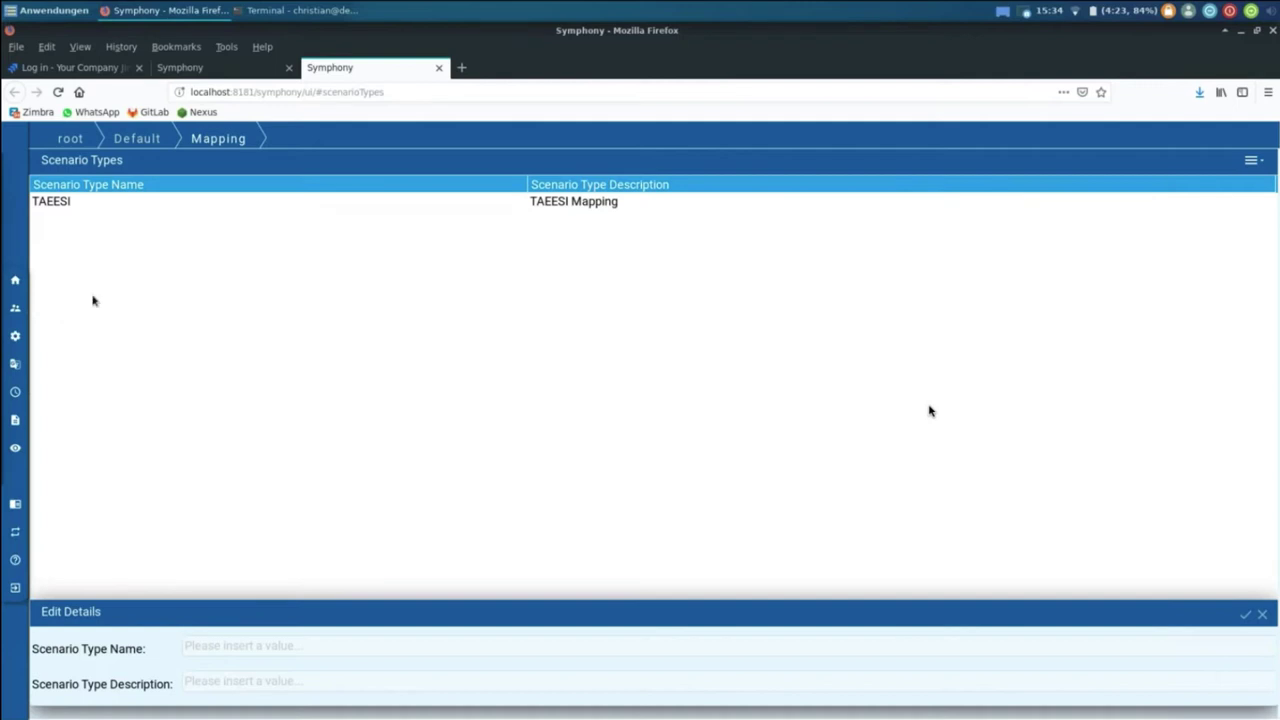
# Step: Start a 'BMW Defect Creation' scenario with source taeesi / TAEESI Dev Environment / All
pyautogui.doubleClick(149, 206)
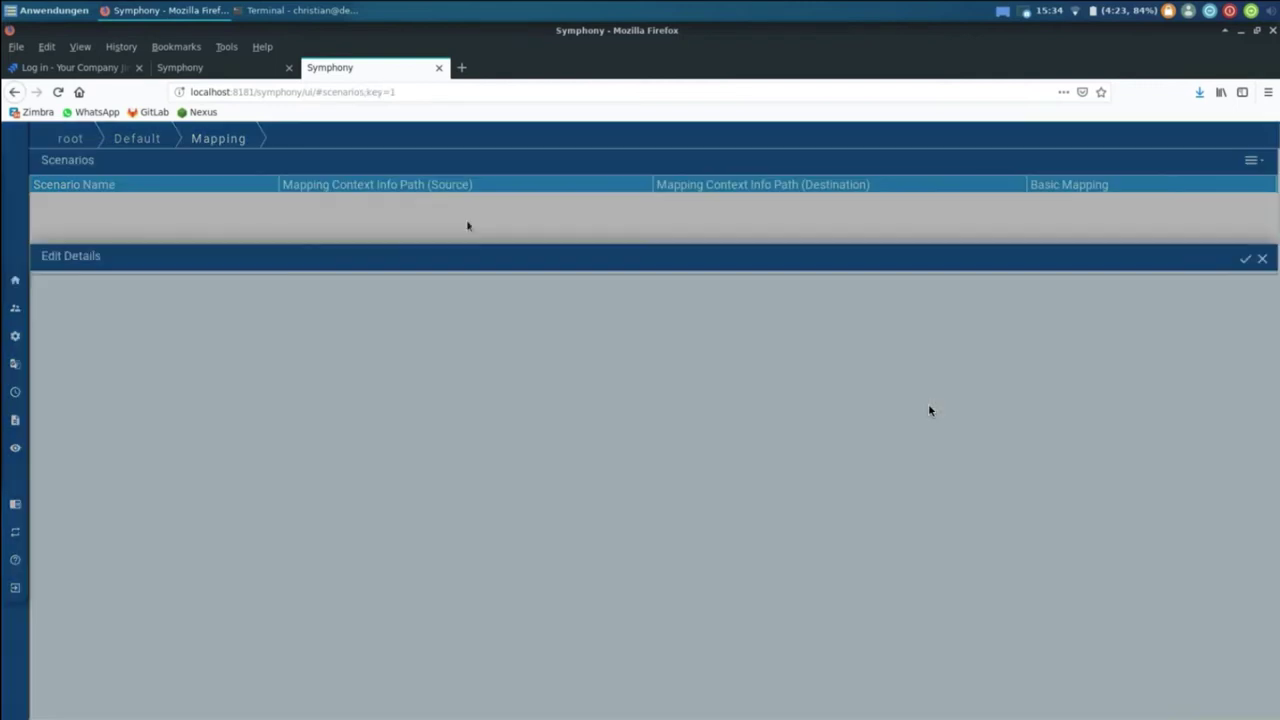
pyautogui.click(1250, 160)
pyautogui.click(1203, 180)
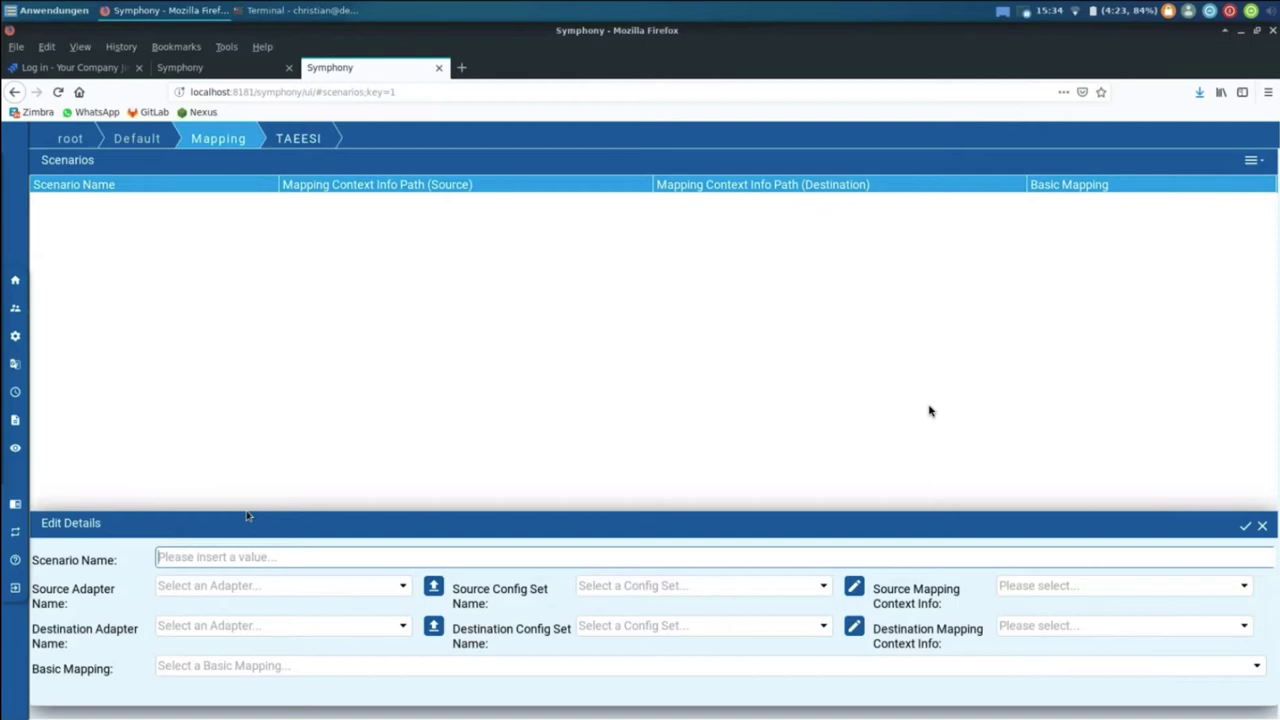
pyautogui.write('BMW')
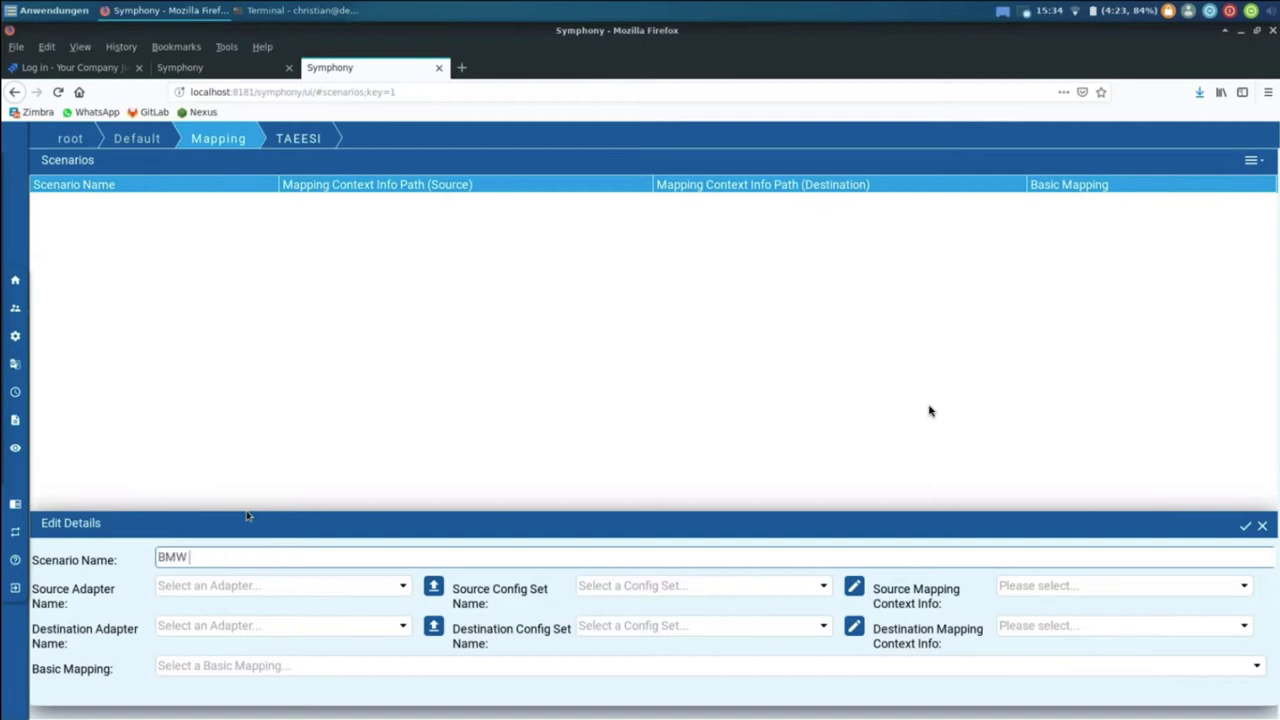
pyautogui.write(' Defect Creation')
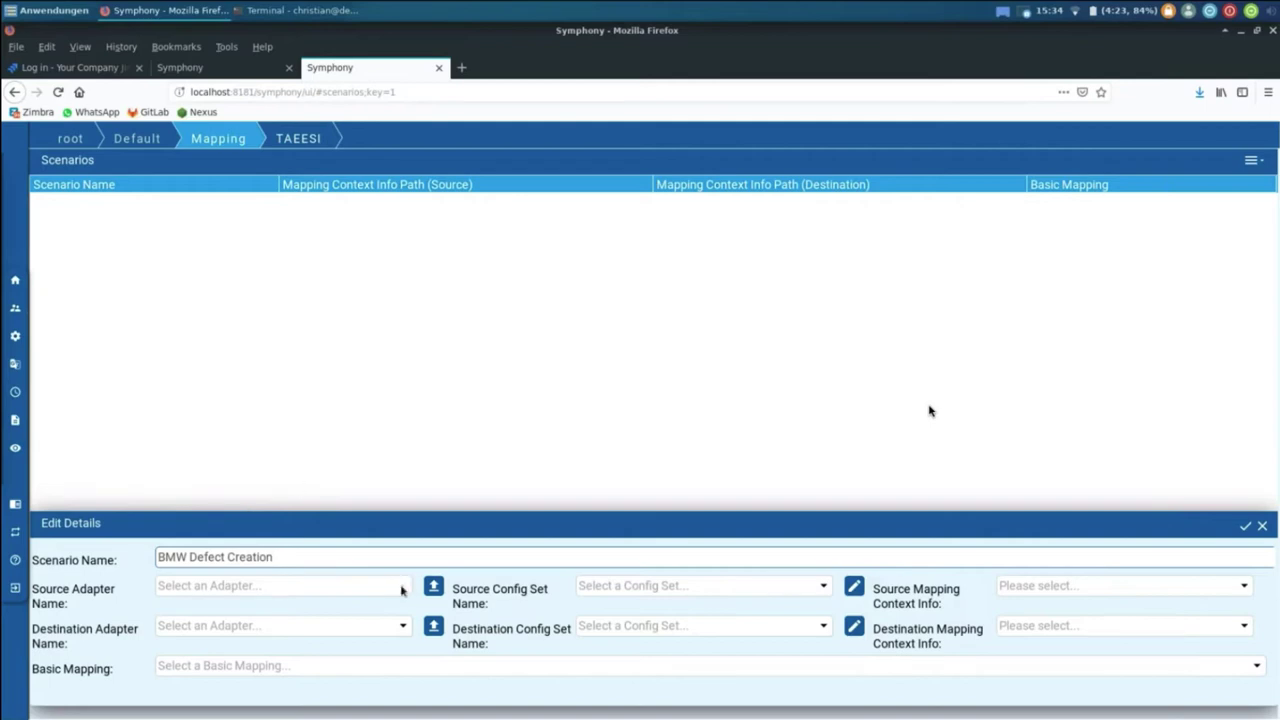
pyautogui.click(401, 588)
pyautogui.click(230, 643)
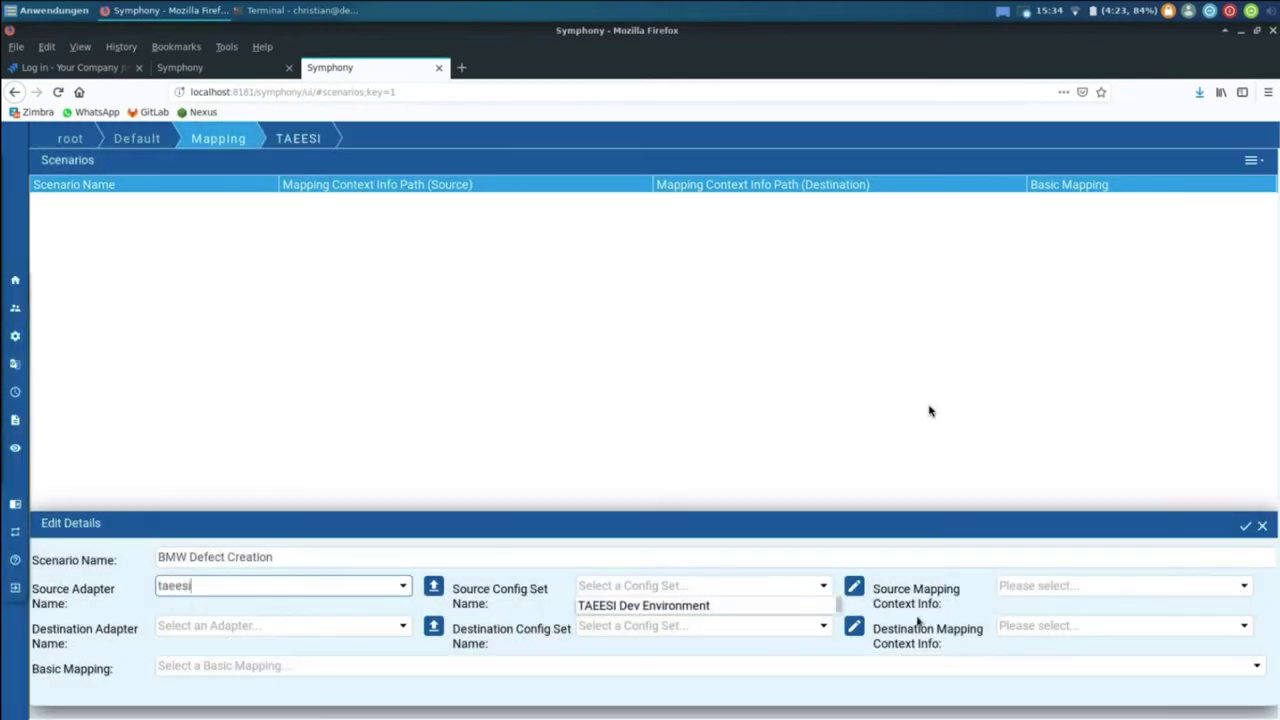
pyautogui.click(764, 607)
pyautogui.click(1127, 611)
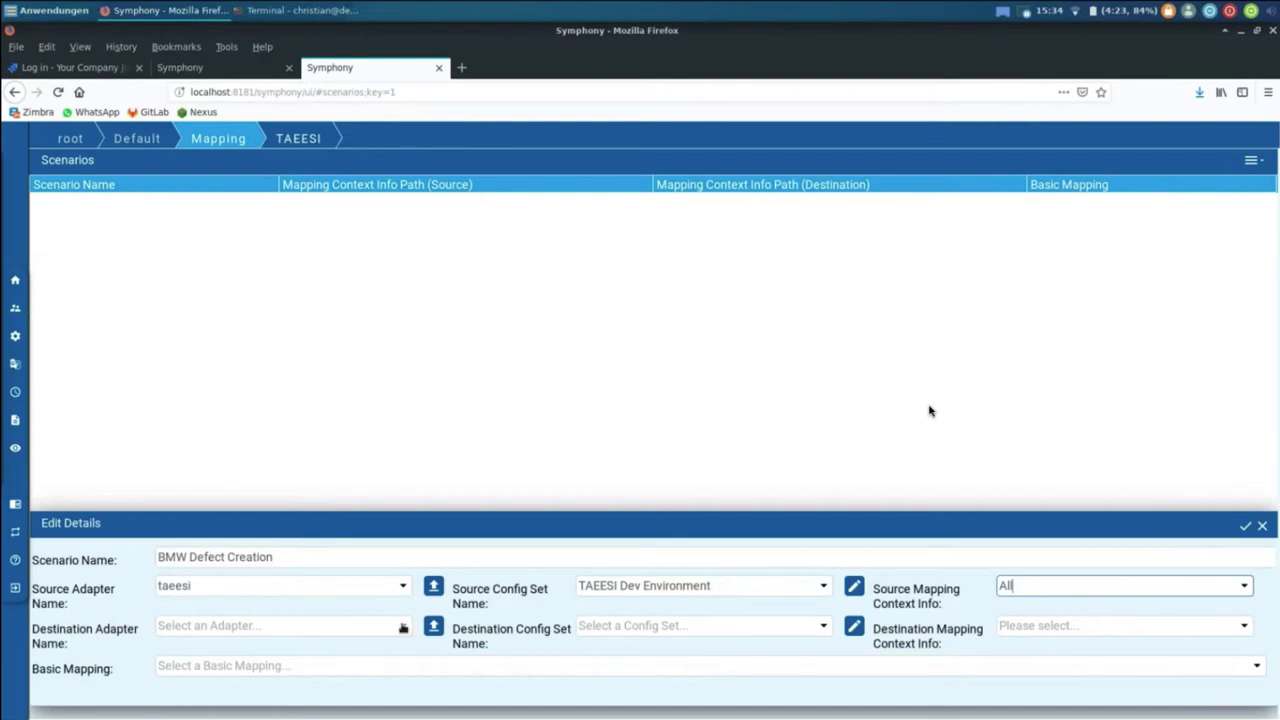
# Step: Set the destination to jira / Local Jira / all, save, and open the scenario's attribute mappings
pyautogui.click(406, 629)
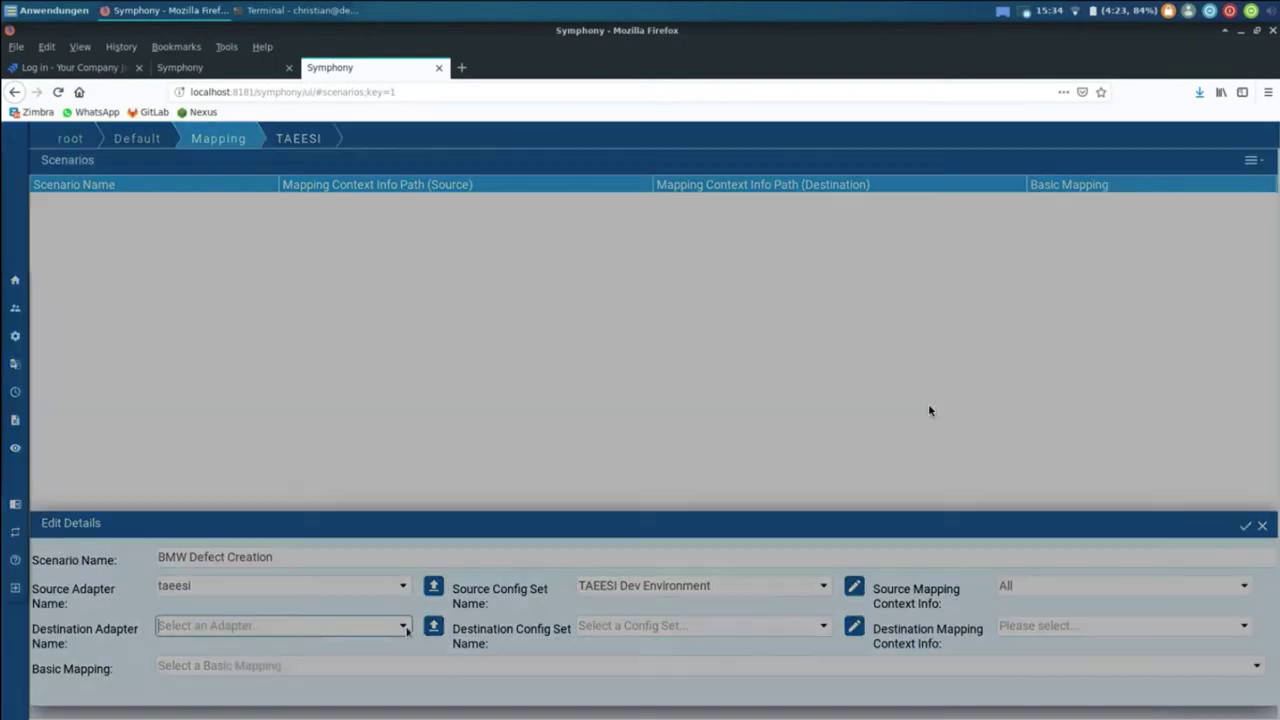
pyautogui.click(257, 647)
pyautogui.click(728, 652)
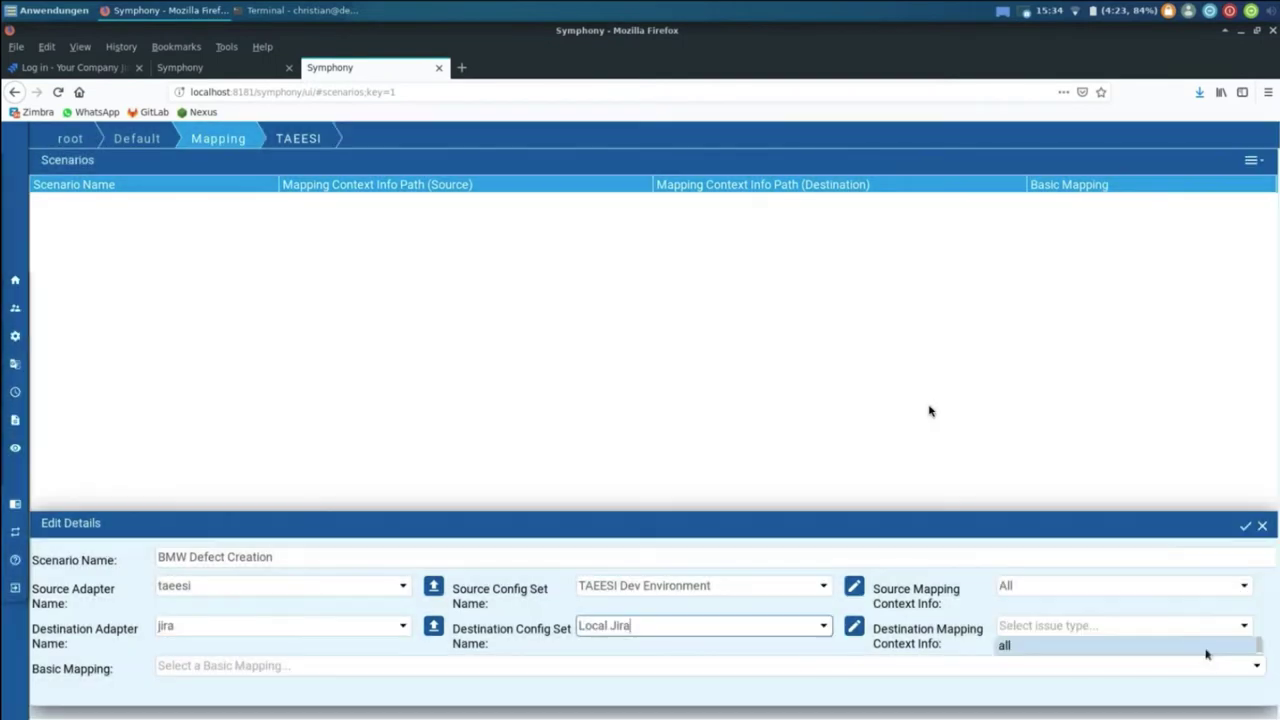
pyautogui.click(1009, 650)
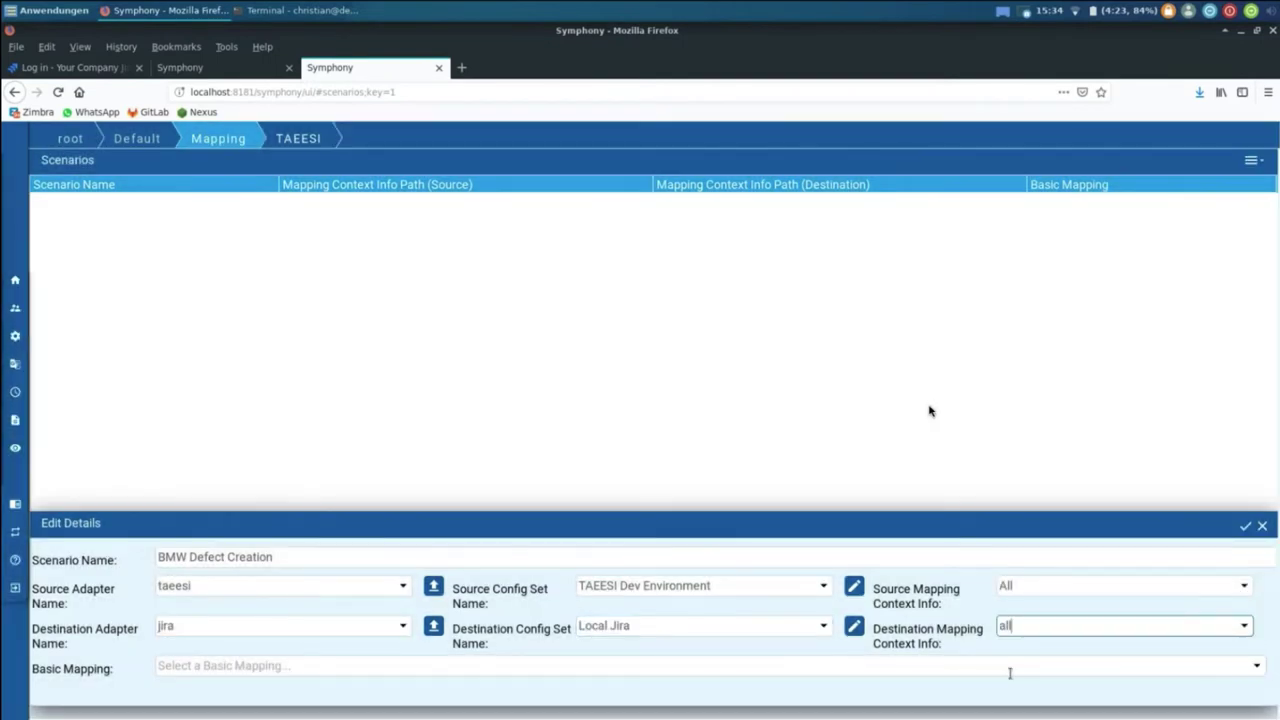
pyautogui.click(1245, 527)
pyautogui.doubleClick(423, 203)
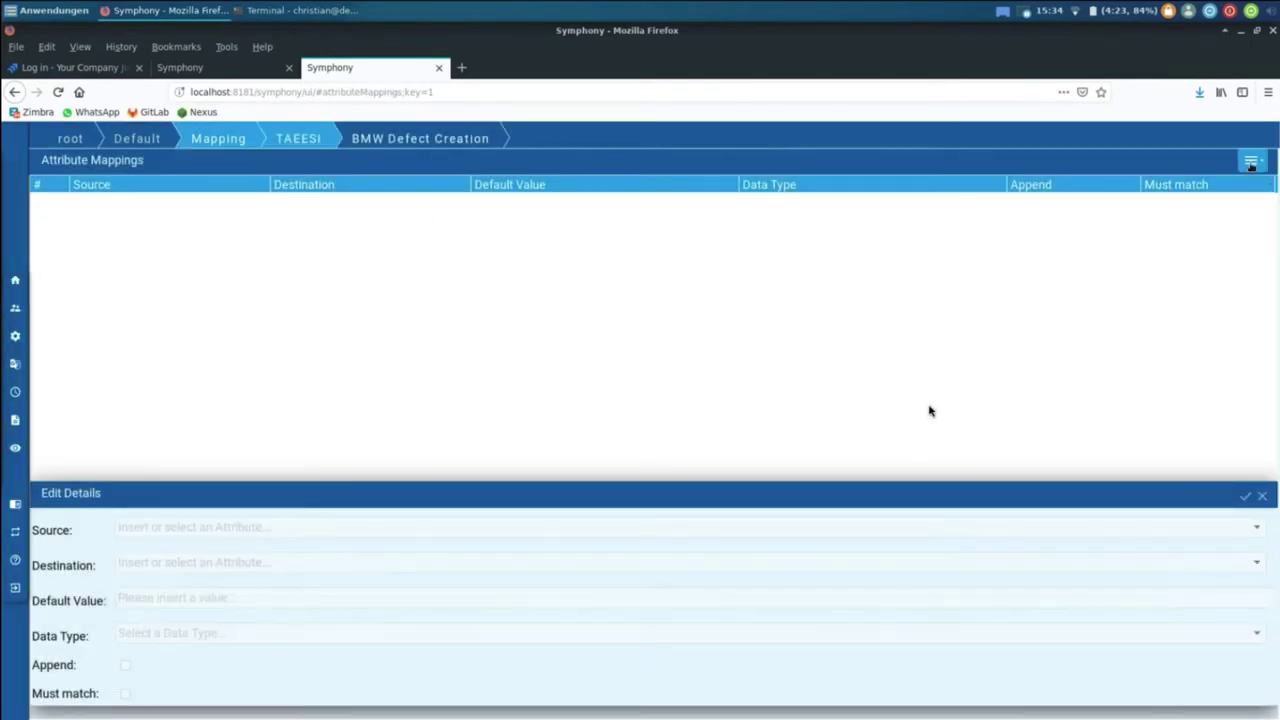
# Step: Add an attribute mapping from source attribute Title to destination attribute summary
pyautogui.click(1251, 162)
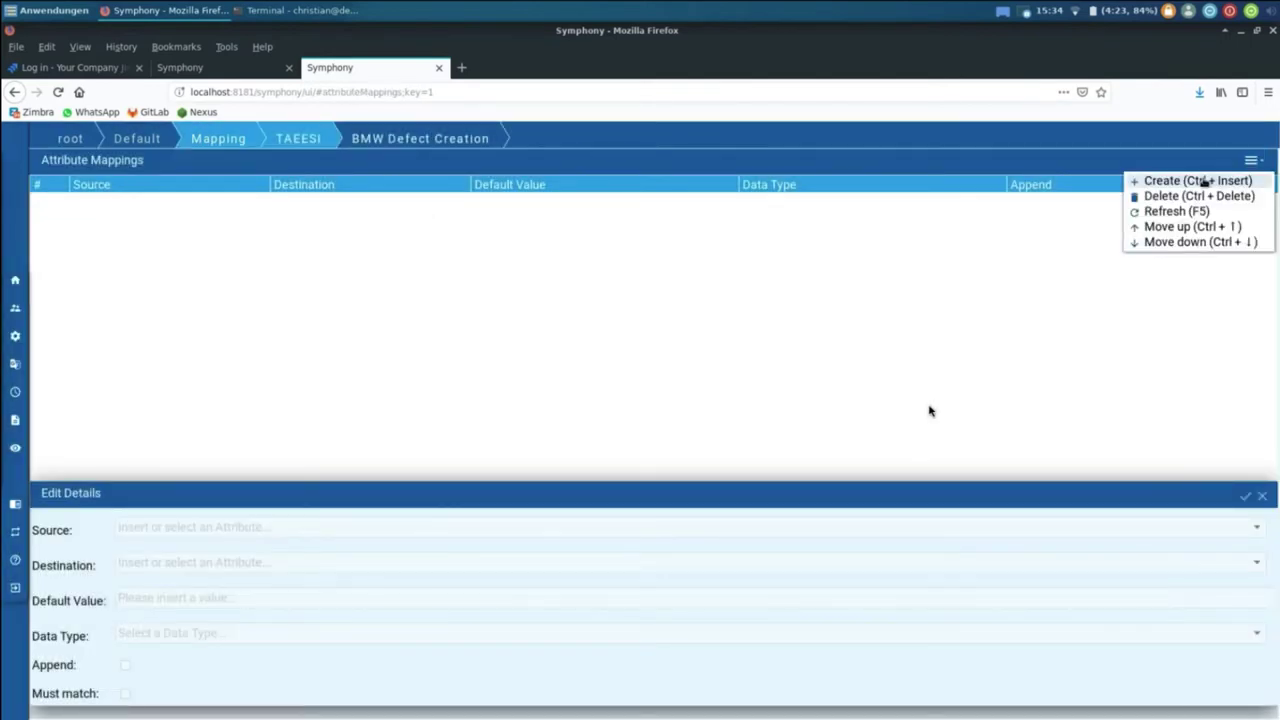
pyautogui.click(1204, 178)
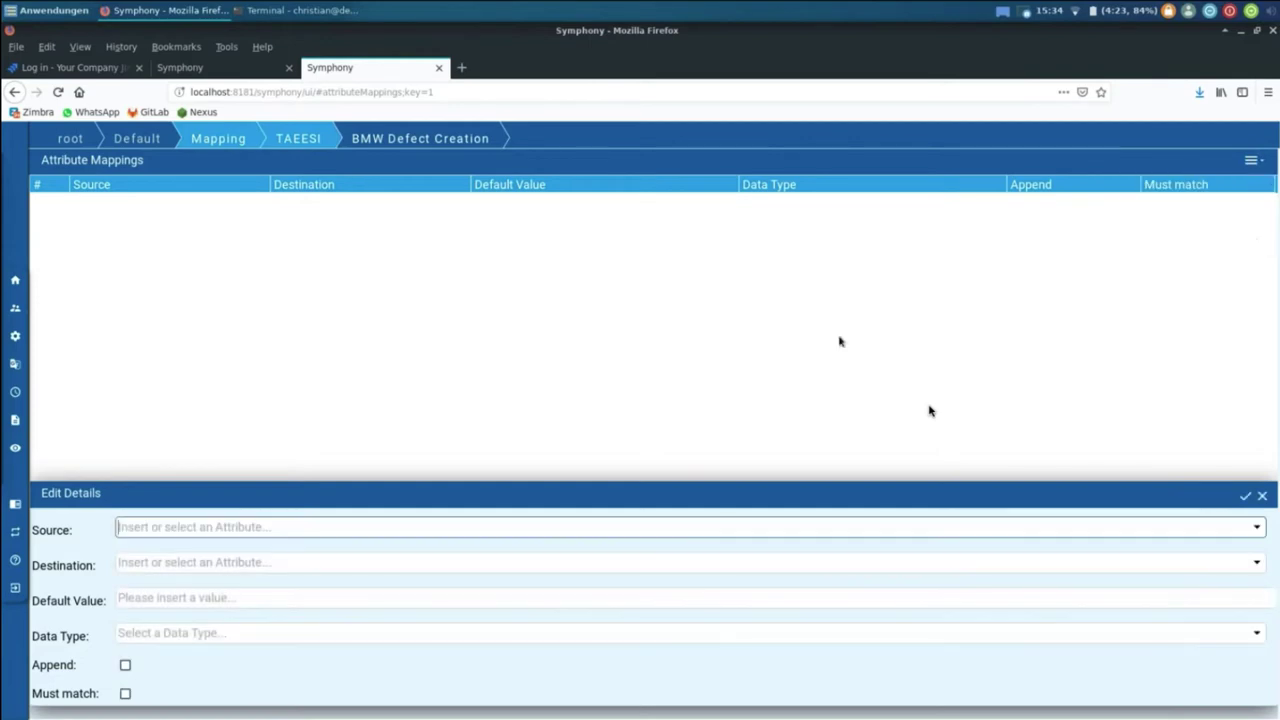
pyautogui.click(1258, 529)
pyautogui.scroll(-10, 774, 428)
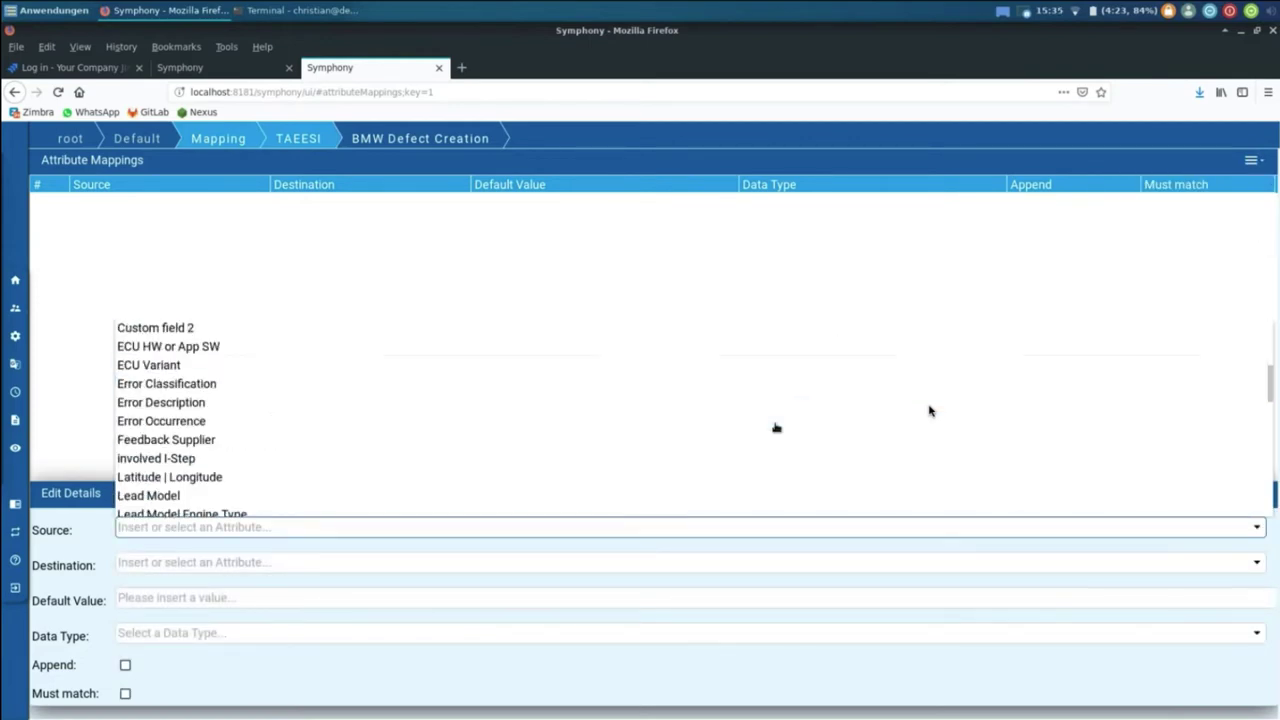
pyautogui.scroll(-5, 594, 472)
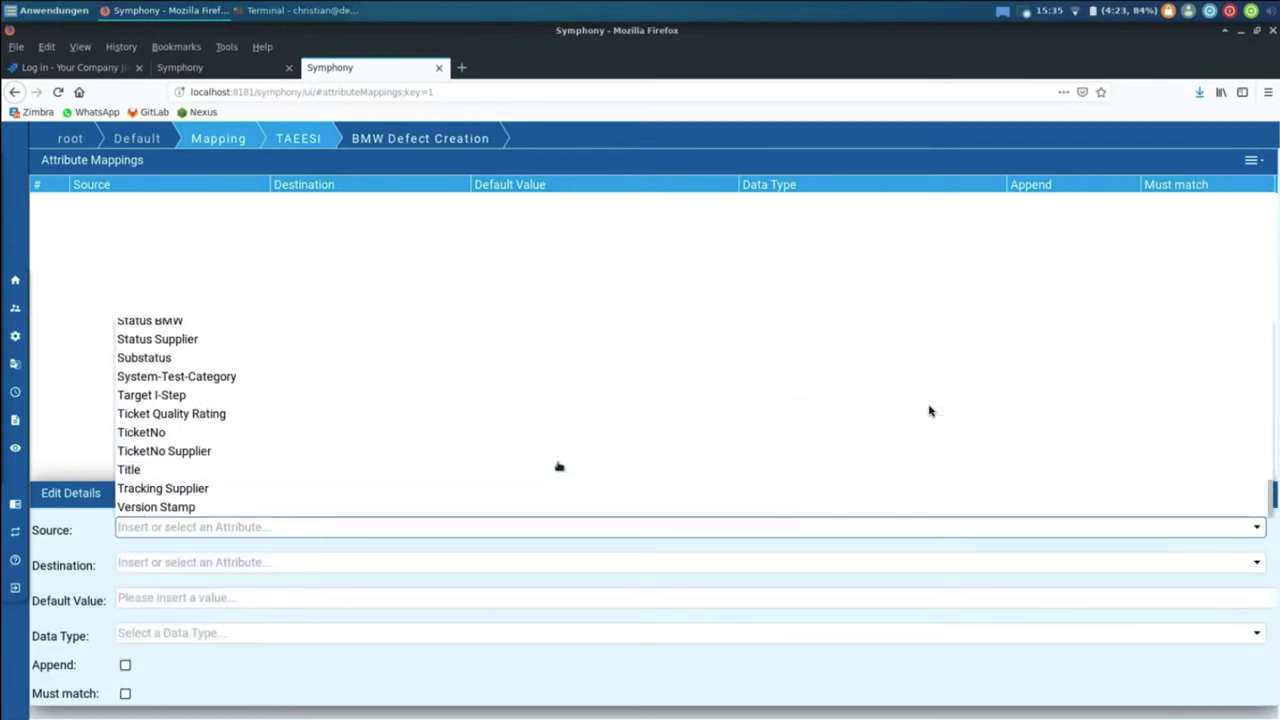
pyautogui.click(449, 470)
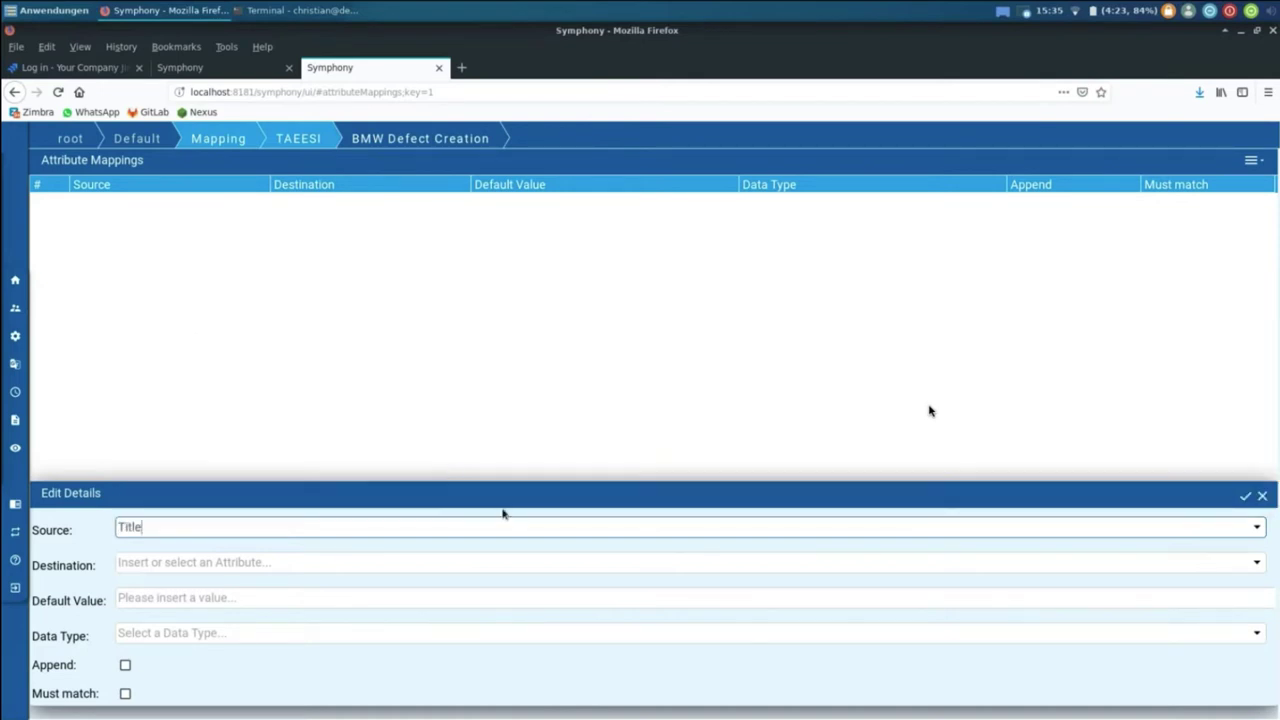
pyautogui.click(1258, 562)
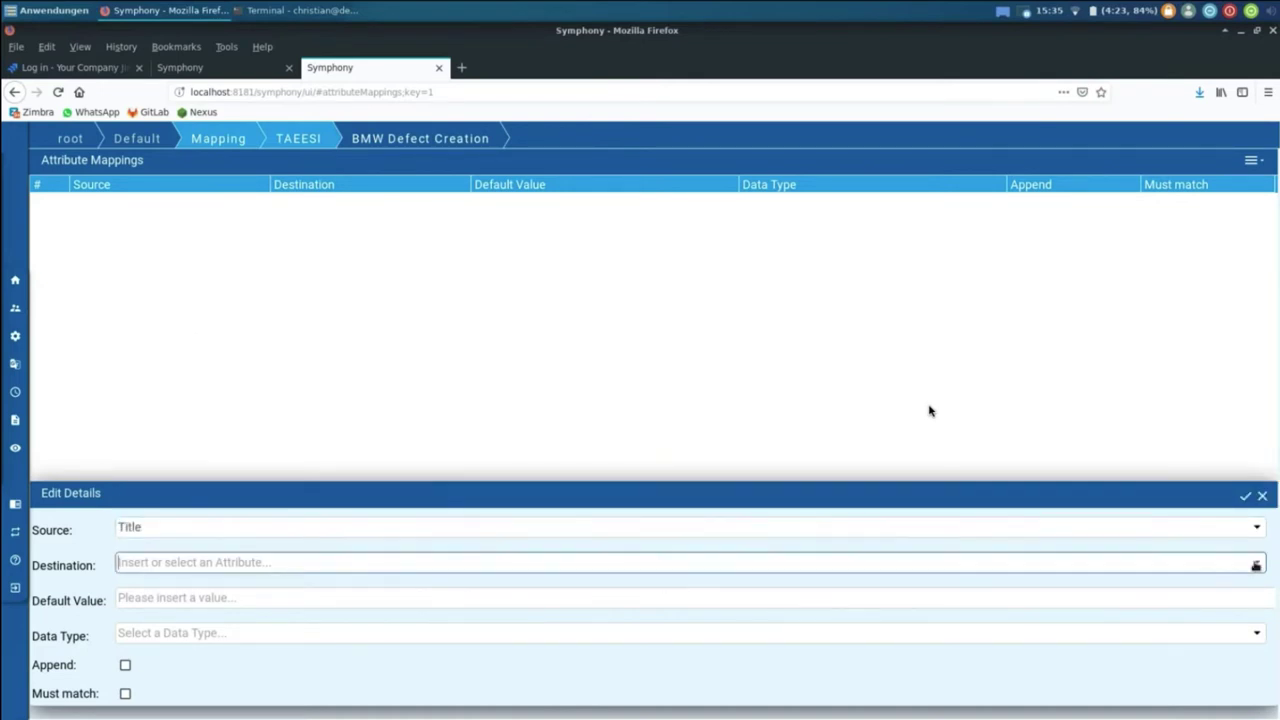
pyautogui.write('su')
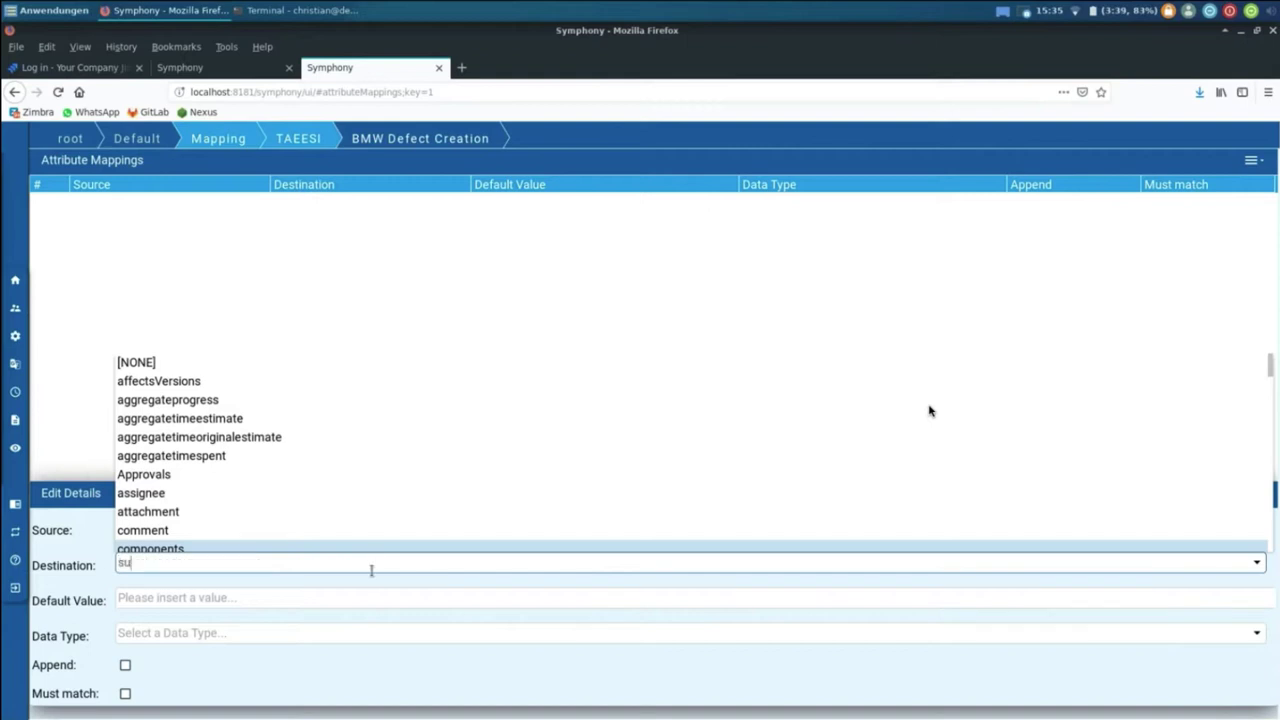
pyautogui.write('mmary')
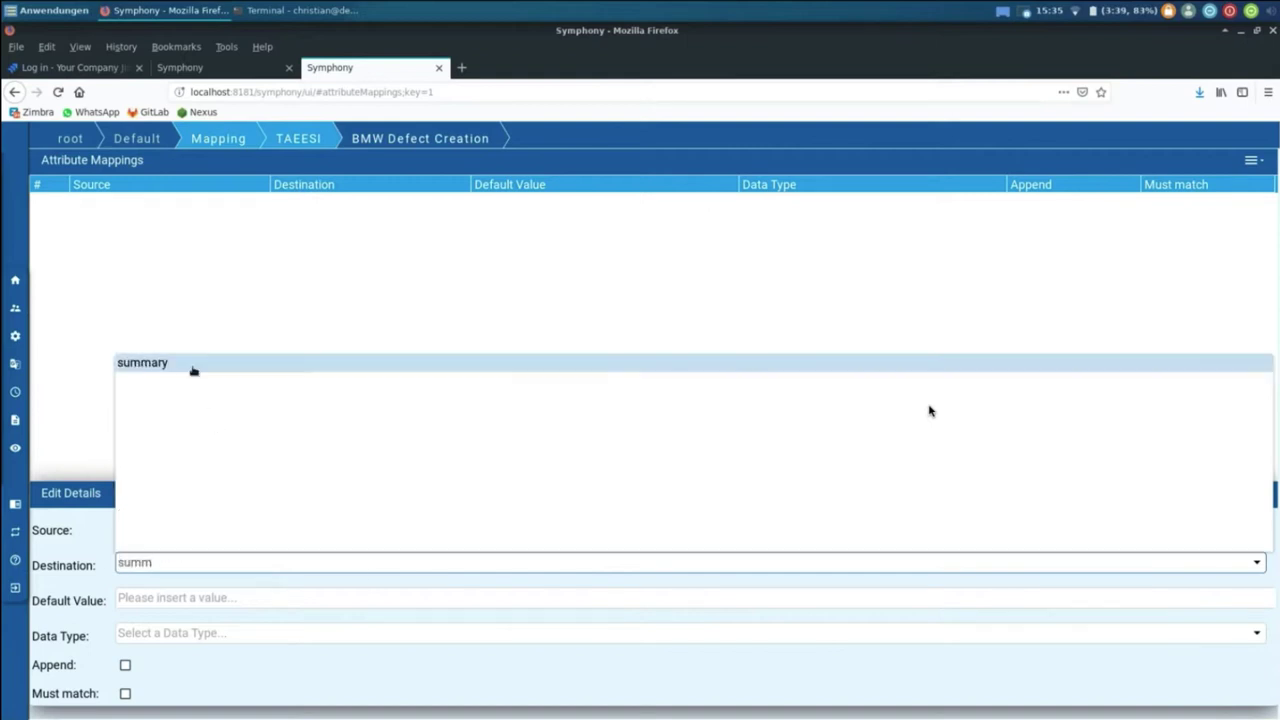
pyautogui.click(194, 371)
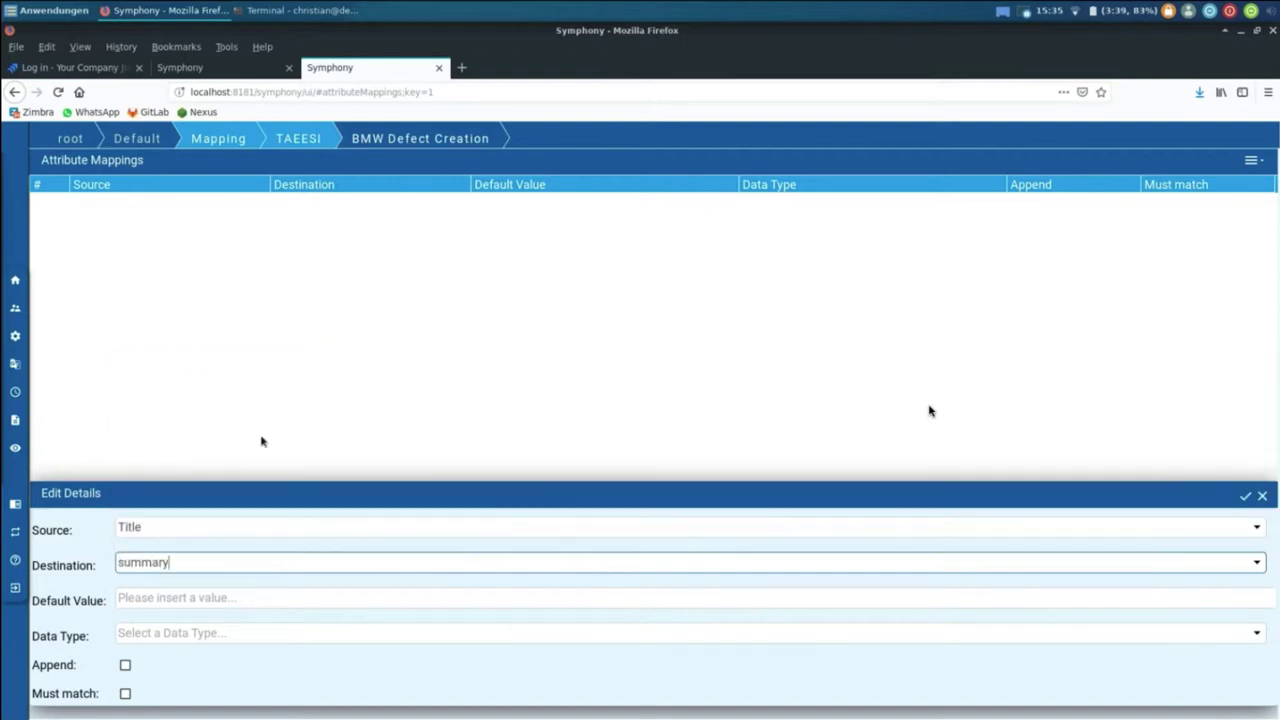
pyautogui.click(1245, 496)
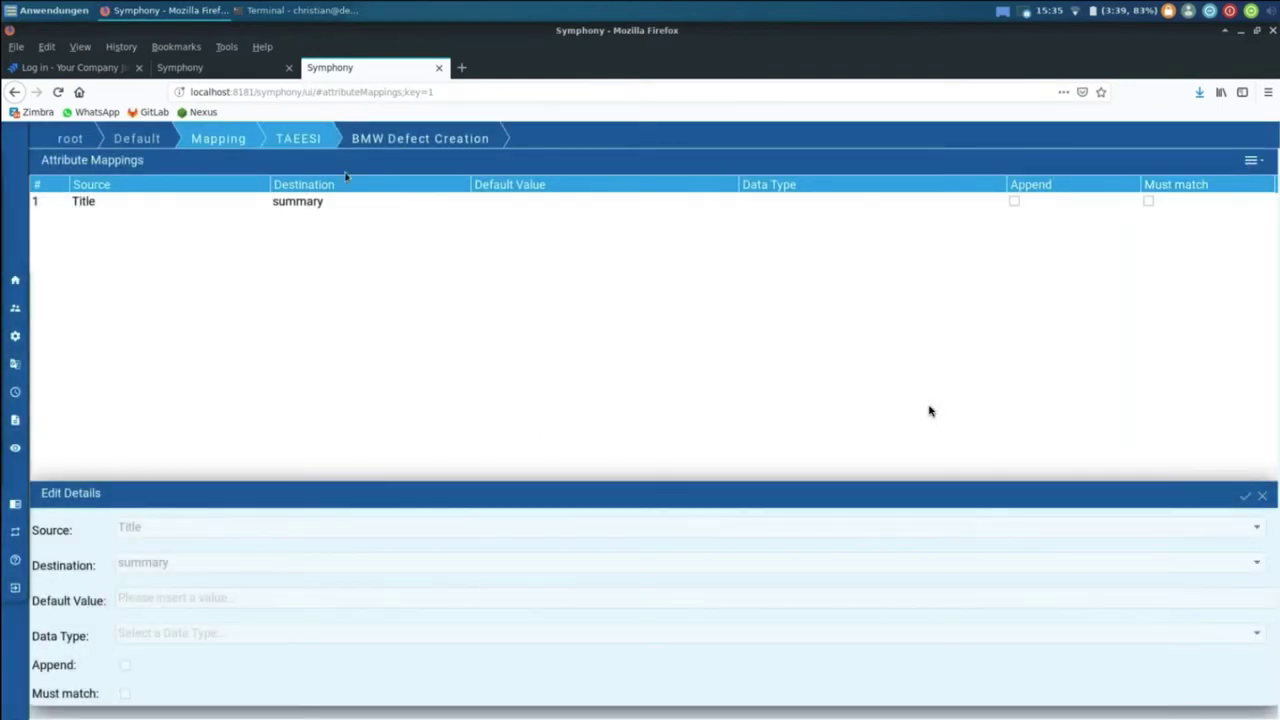
# Step: Set scenarioExistingBS1, scenarioExistingBS2 and scenarioNewBS1 to BMW Defect Creation
pyautogui.click(438, 67)
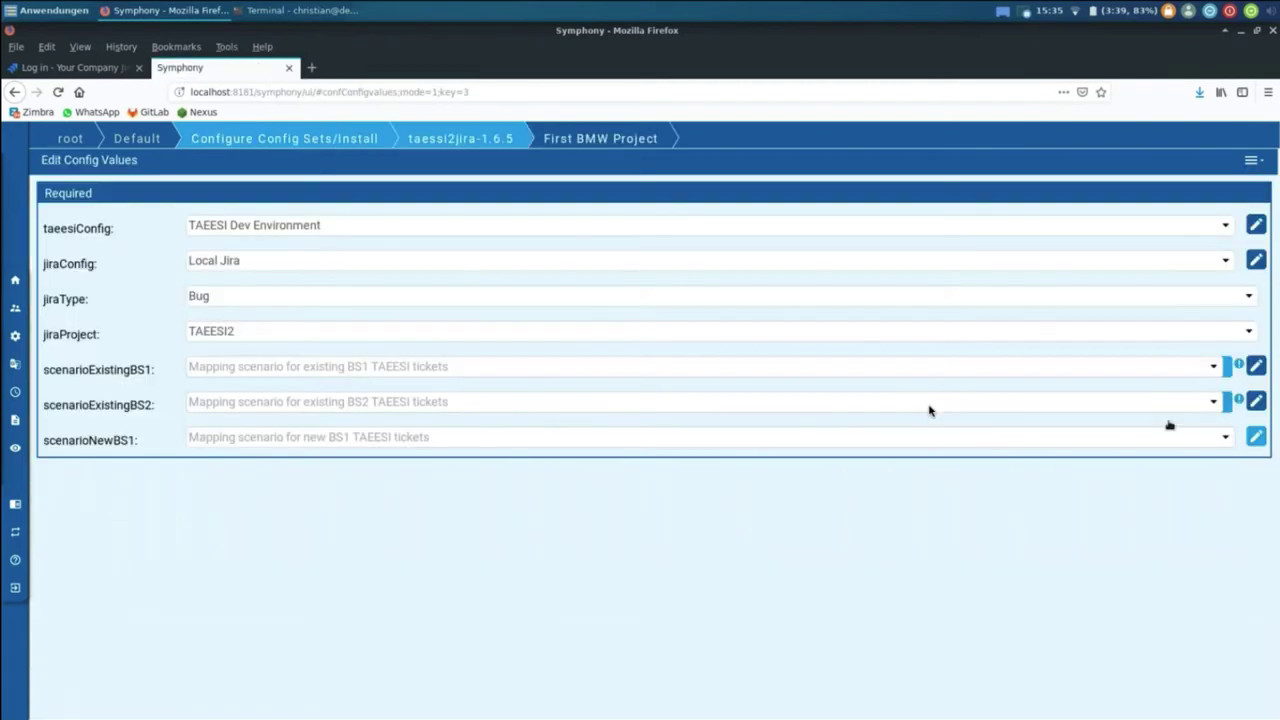
pyautogui.click(1212, 370)
pyautogui.click(581, 383)
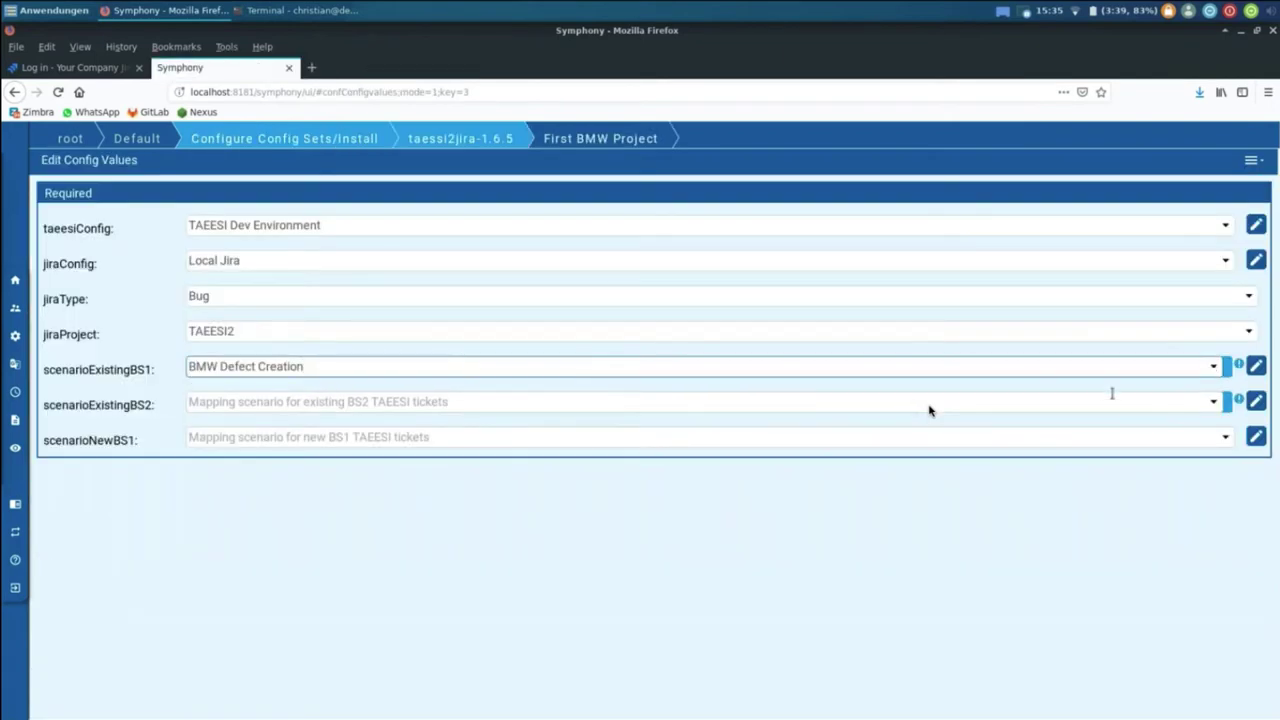
pyautogui.click(1215, 404)
pyautogui.click(700, 425)
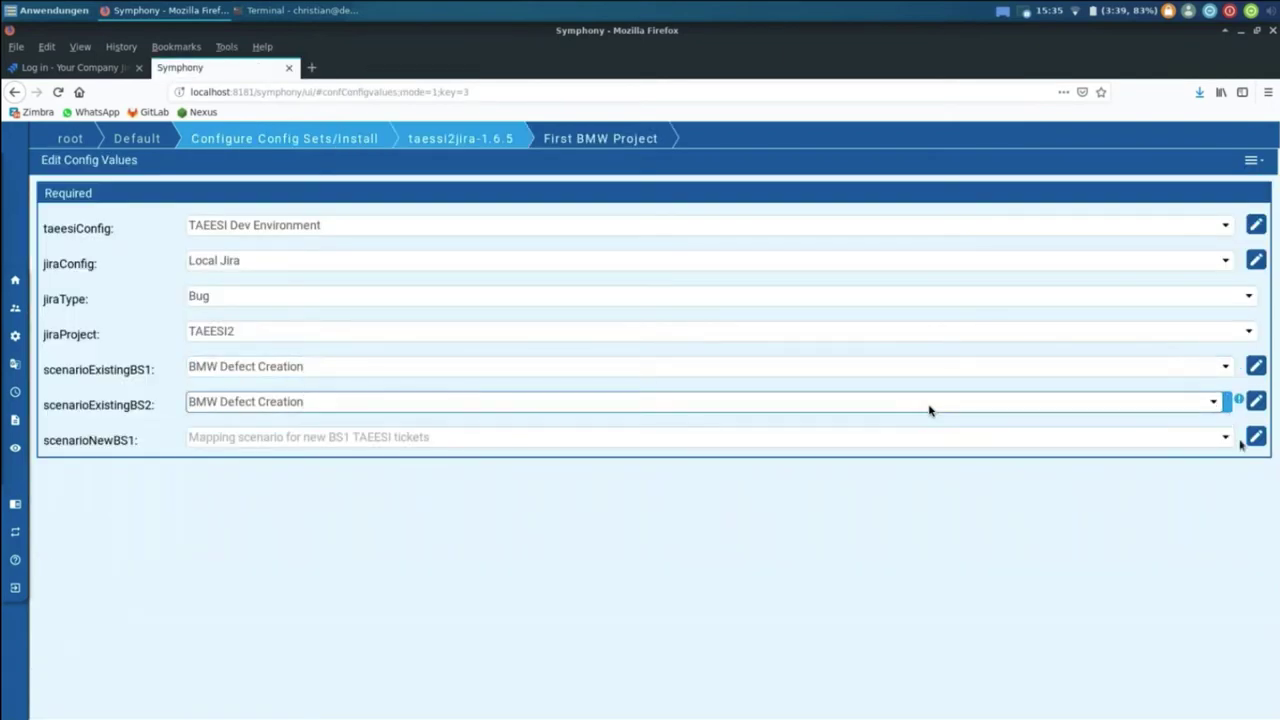
pyautogui.click(1212, 437)
pyautogui.click(612, 456)
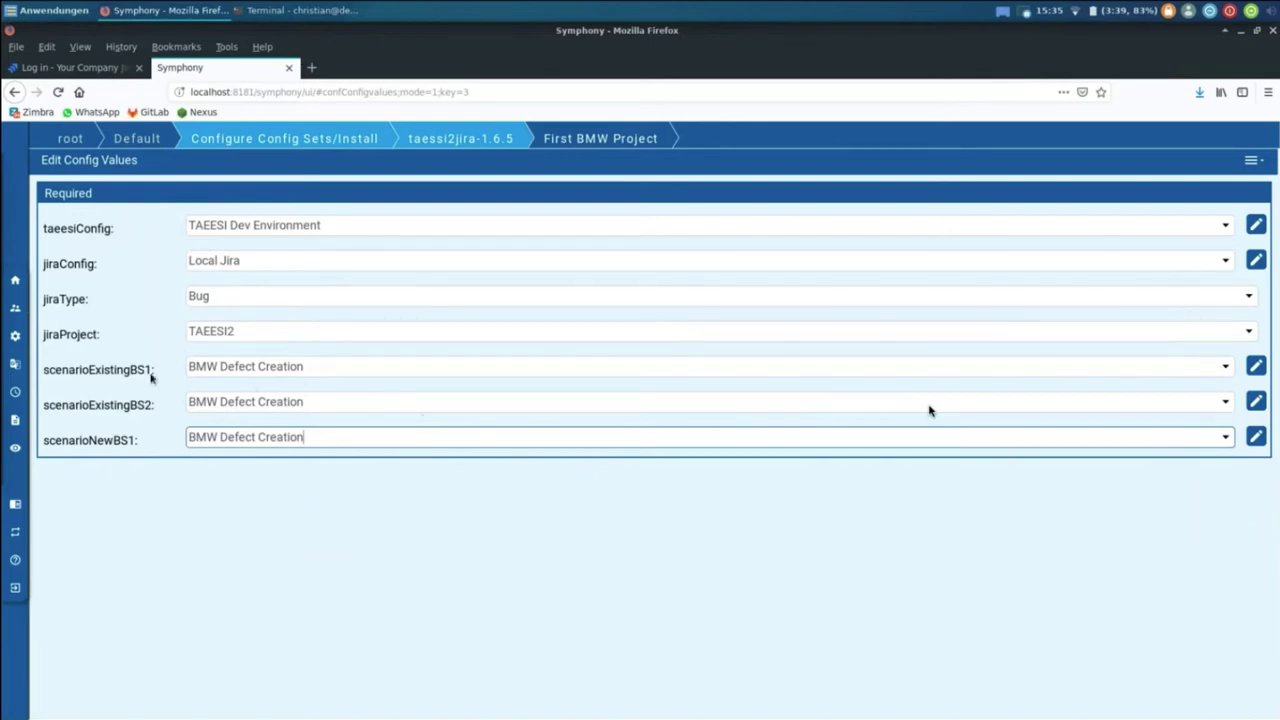
pyautogui.moveTo(208, 446)
# Step: Add a schedule group named TAEESI, described 'TAEESI Schedules', and open its empty Schedules list
pyautogui.click(45, 392)
pyautogui.click(1250, 160)
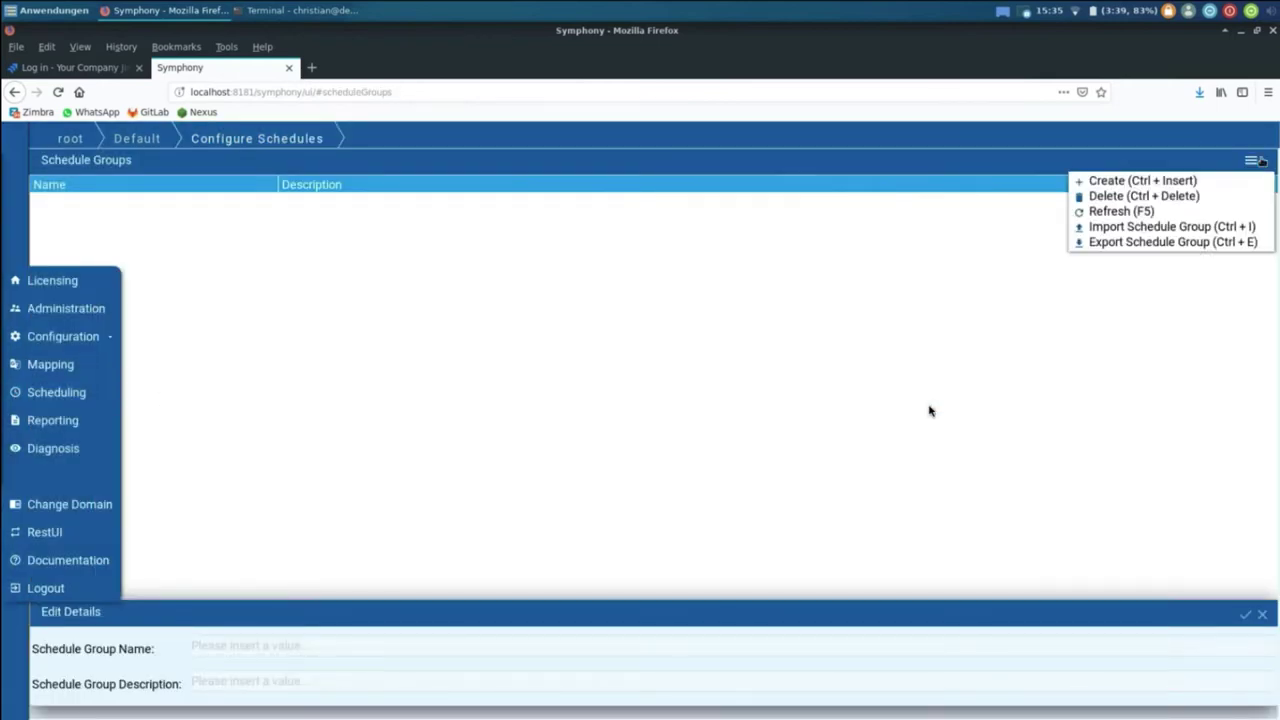
pyautogui.click(1208, 180)
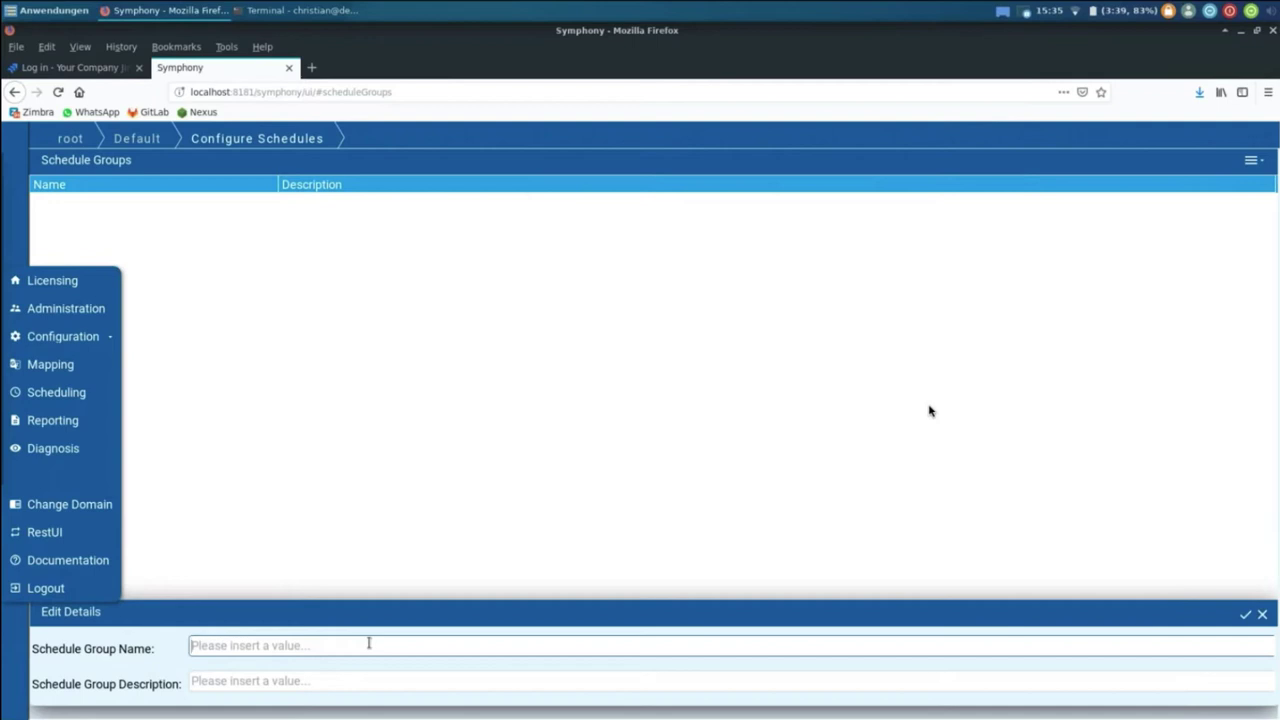
pyautogui.write('TAEESI')
pyautogui.press('Tab')
pyautogui.write('TAEE')
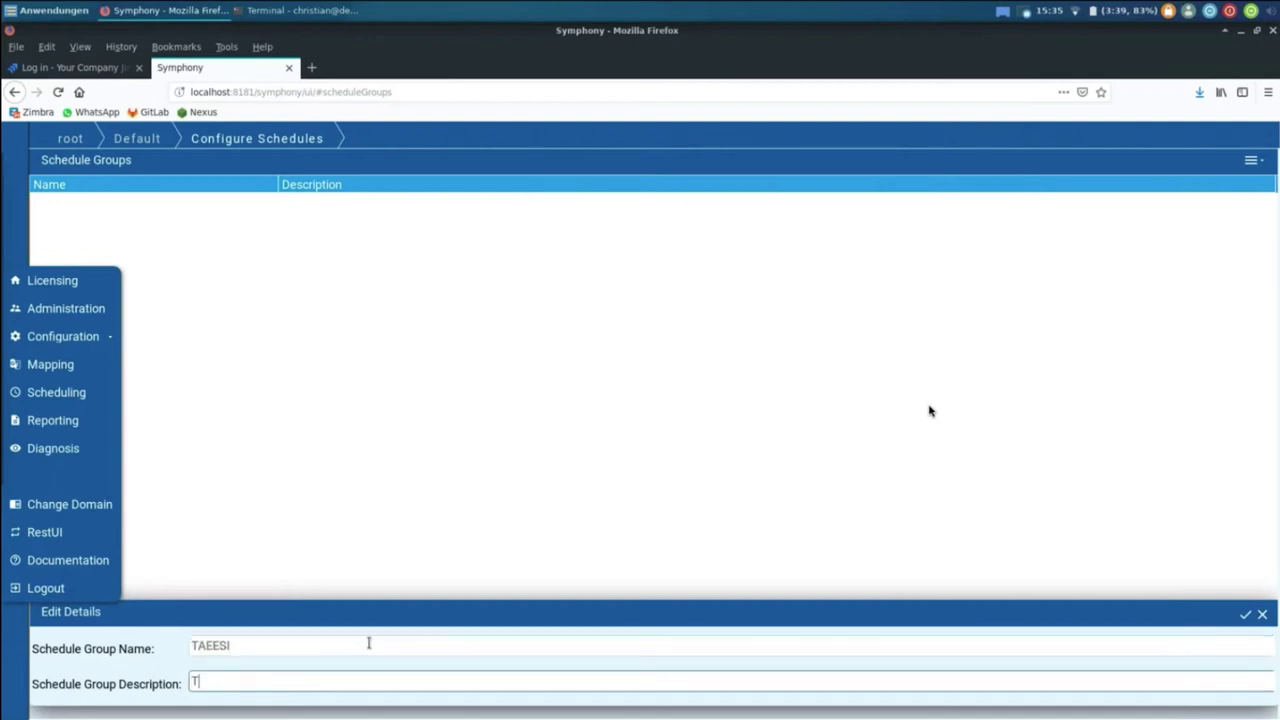
pyautogui.write('SO')
pyautogui.write('I Schedules')
pyautogui.press('Return')
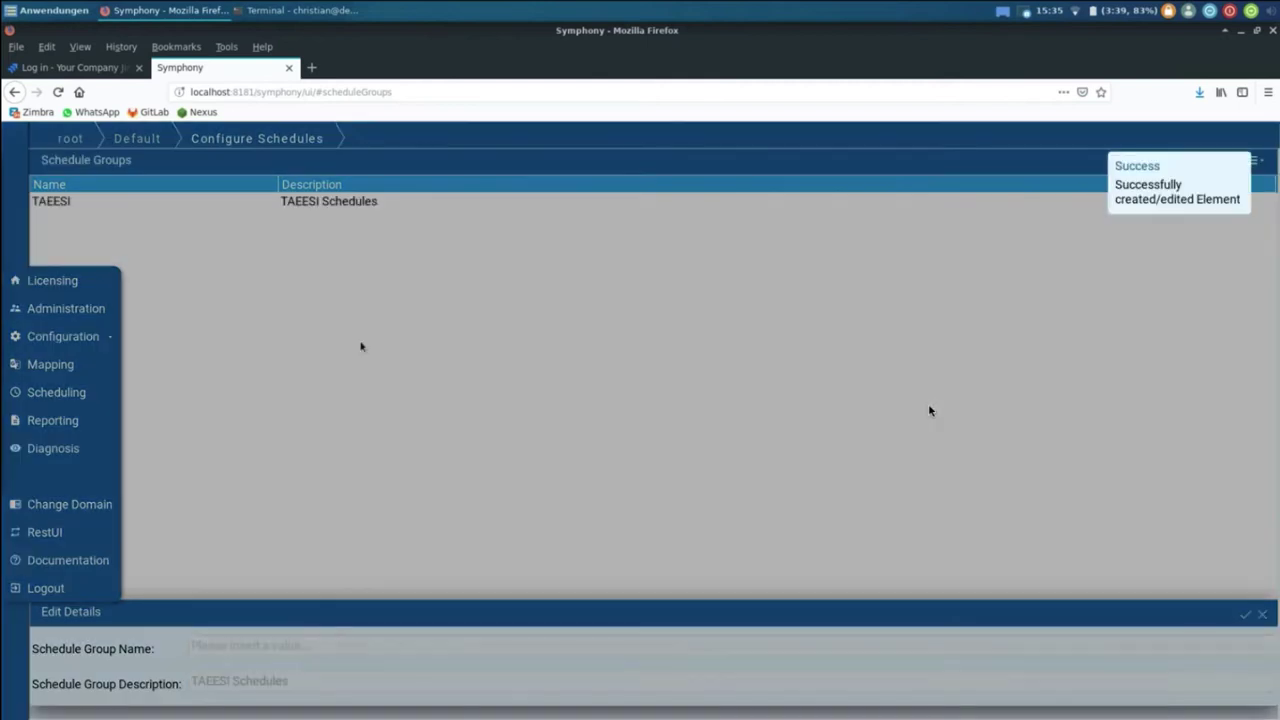
pyautogui.doubleClick(870, 205)
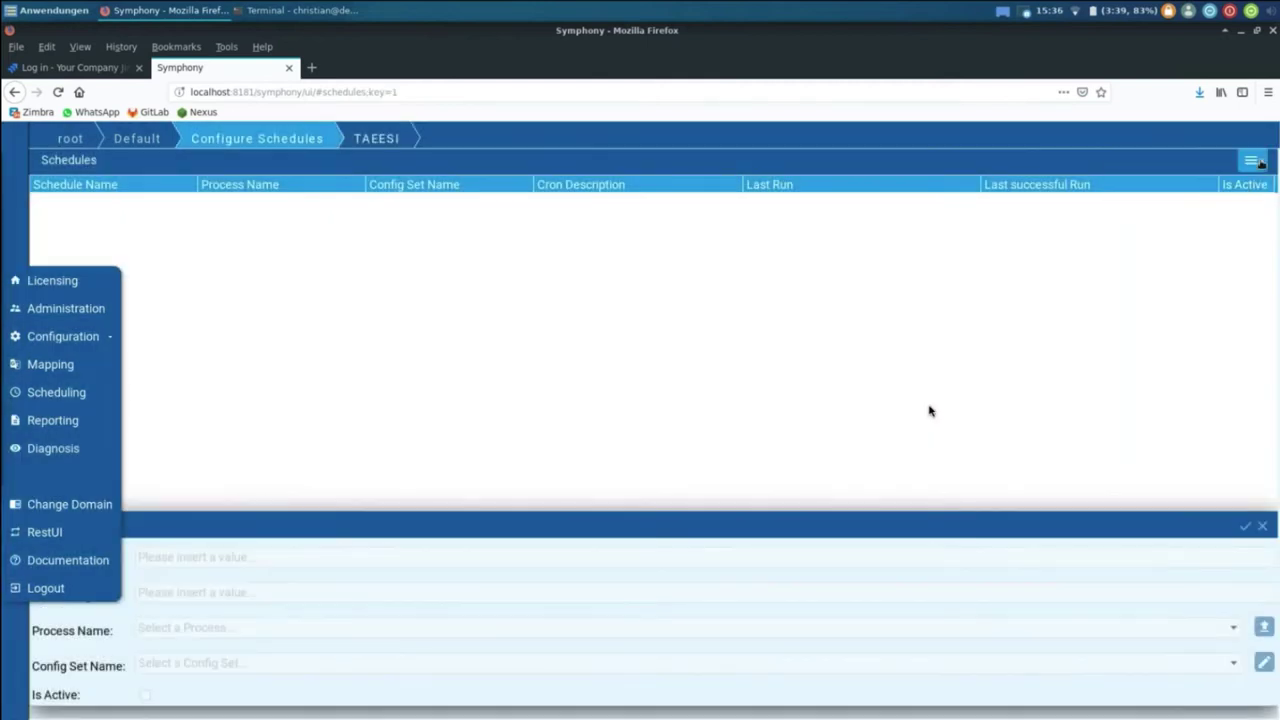
# Step: Start a new schedule named 'BMW Test Project'
pyautogui.click(1251, 160)
pyautogui.click(1182, 178)
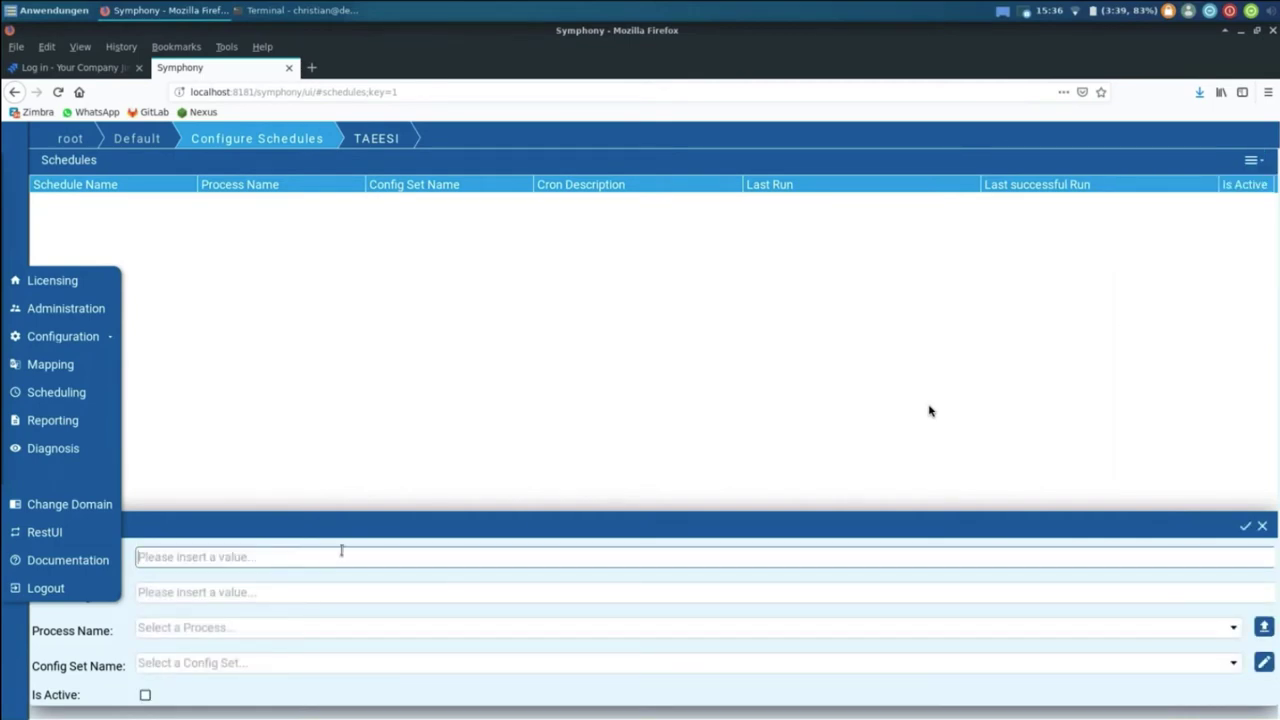
pyautogui.write('BMW Te')
pyautogui.write('st Project')
# Step: Review each cron field's help, then apply cron 0 15 10 ? * * (daily at 10:15)
pyautogui.click(431, 592)
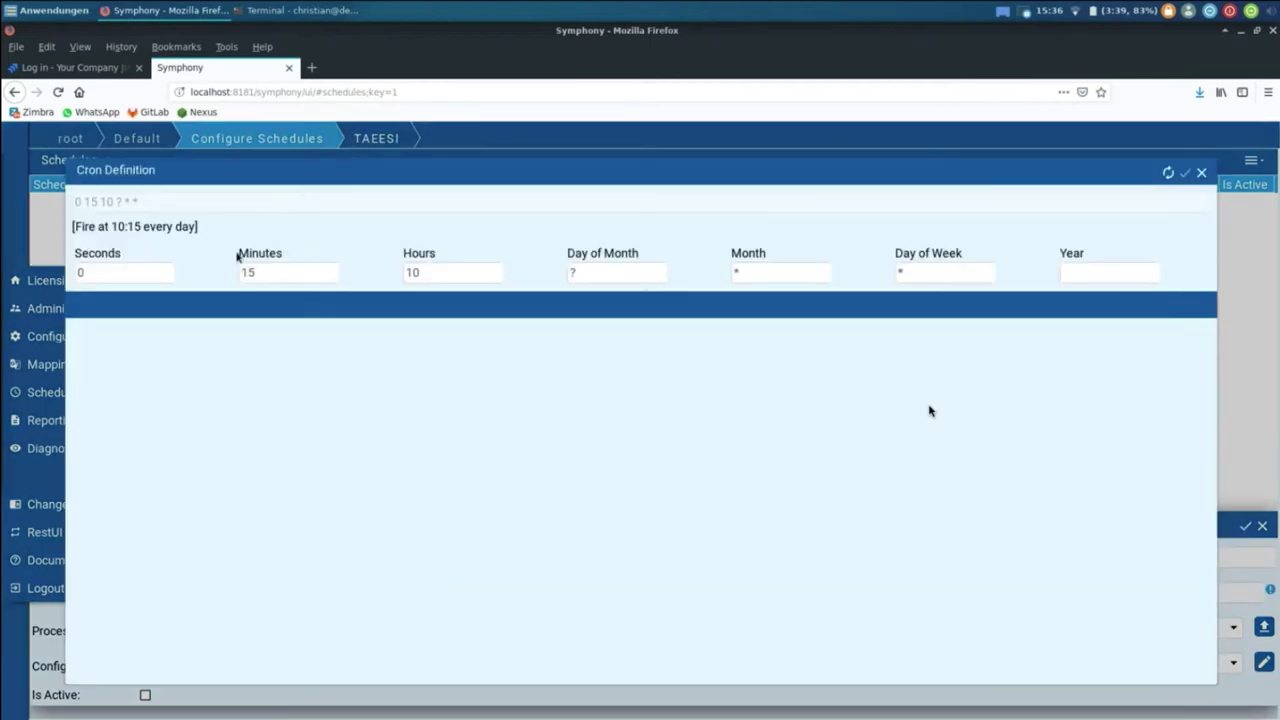
pyautogui.click(256, 272)
pyautogui.click(476, 272)
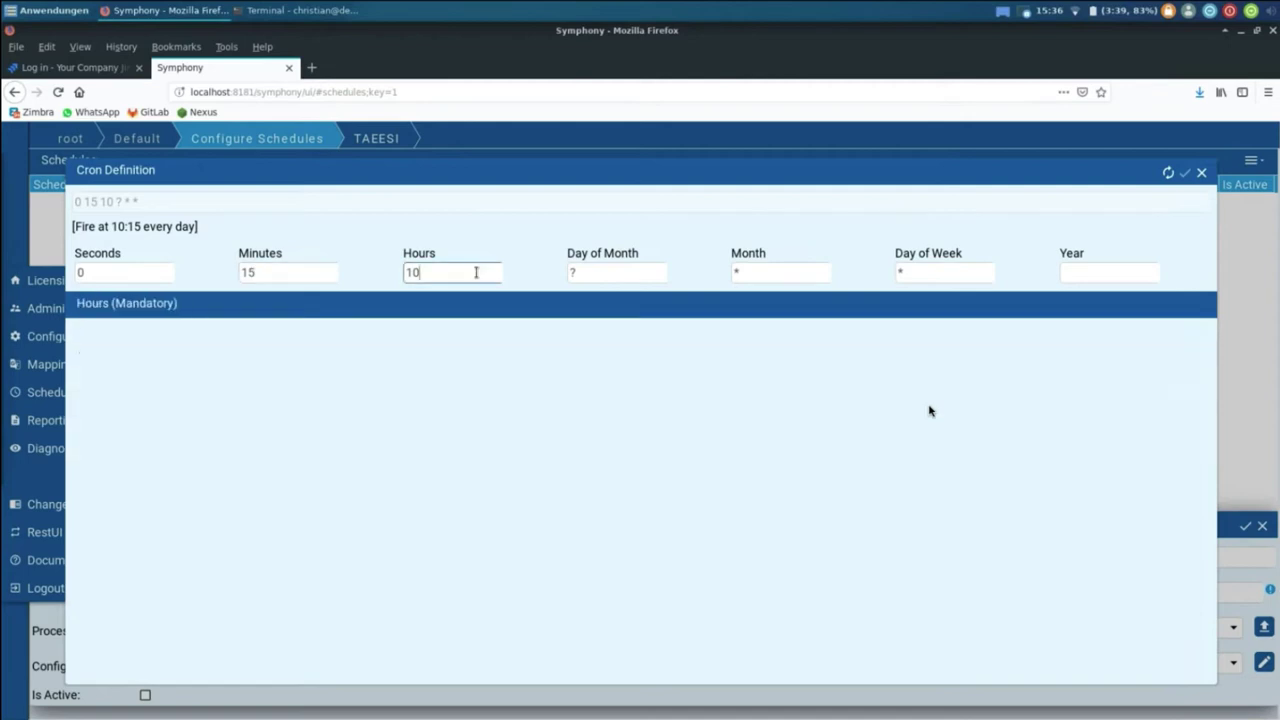
pyautogui.click(620, 272)
pyautogui.click(790, 273)
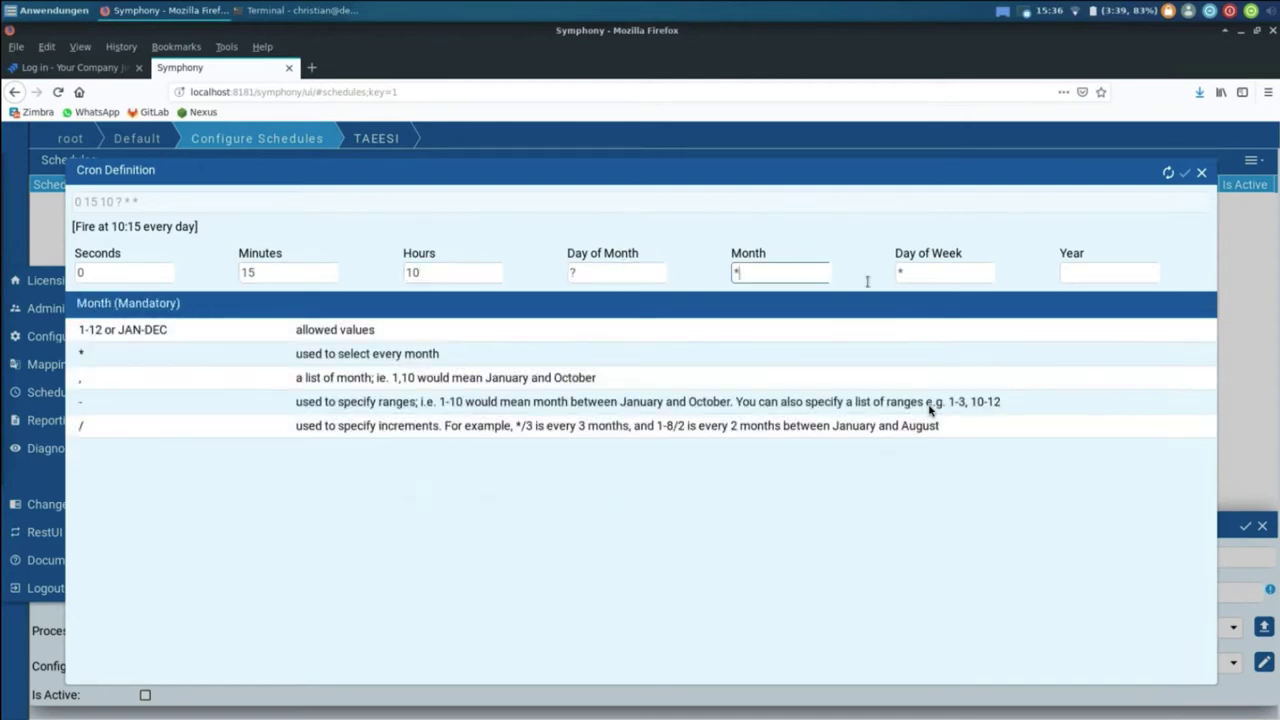
pyautogui.click(903, 277)
pyautogui.click(579, 275)
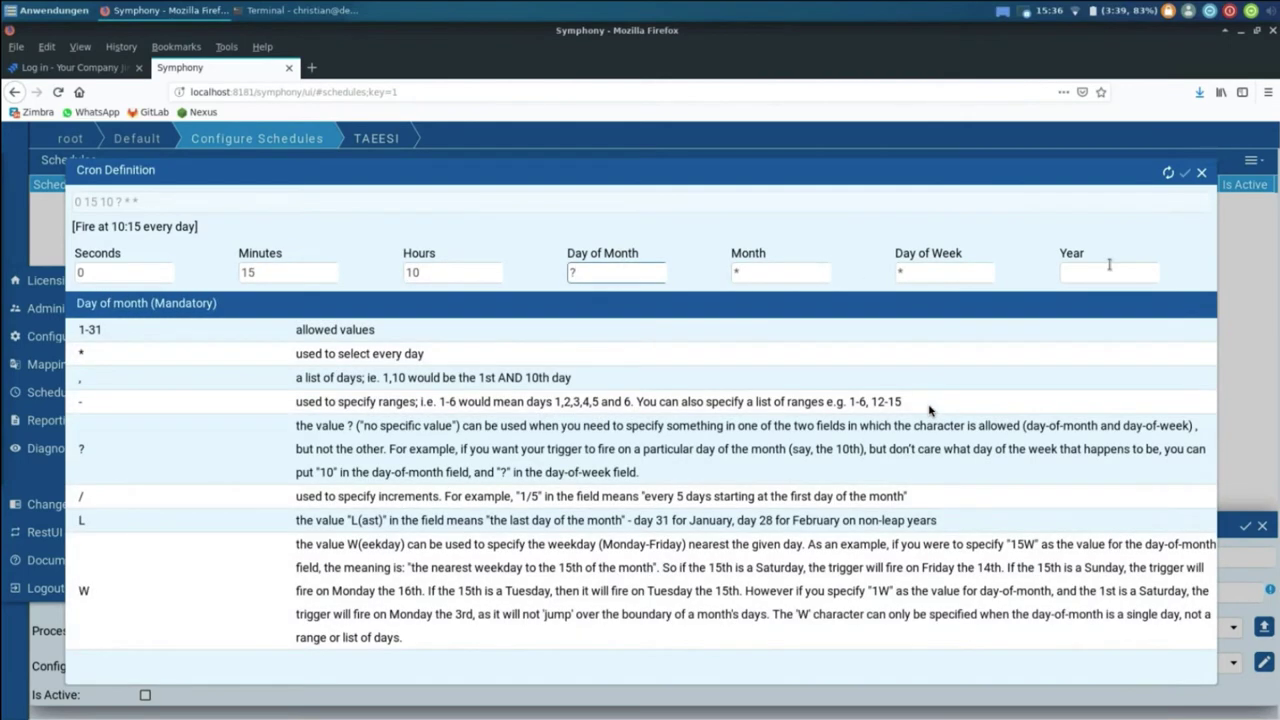
pyautogui.click(1110, 267)
pyautogui.click(101, 276)
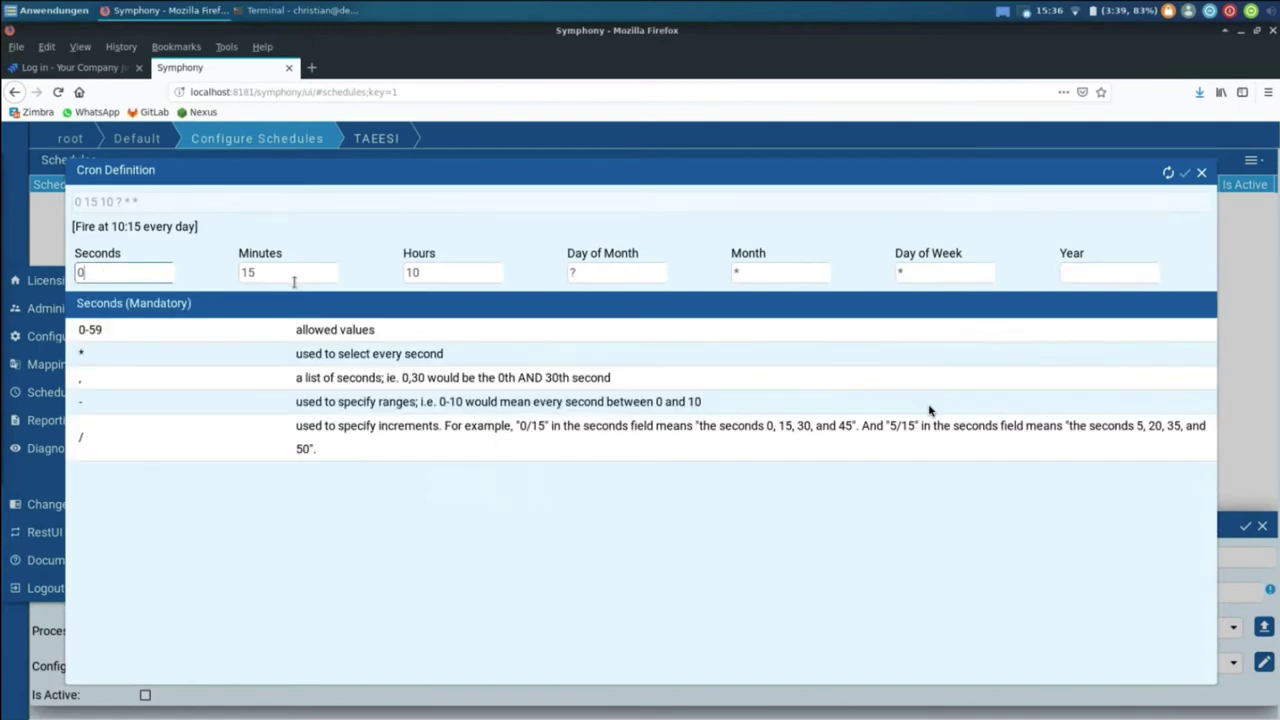
pyautogui.click(295, 280)
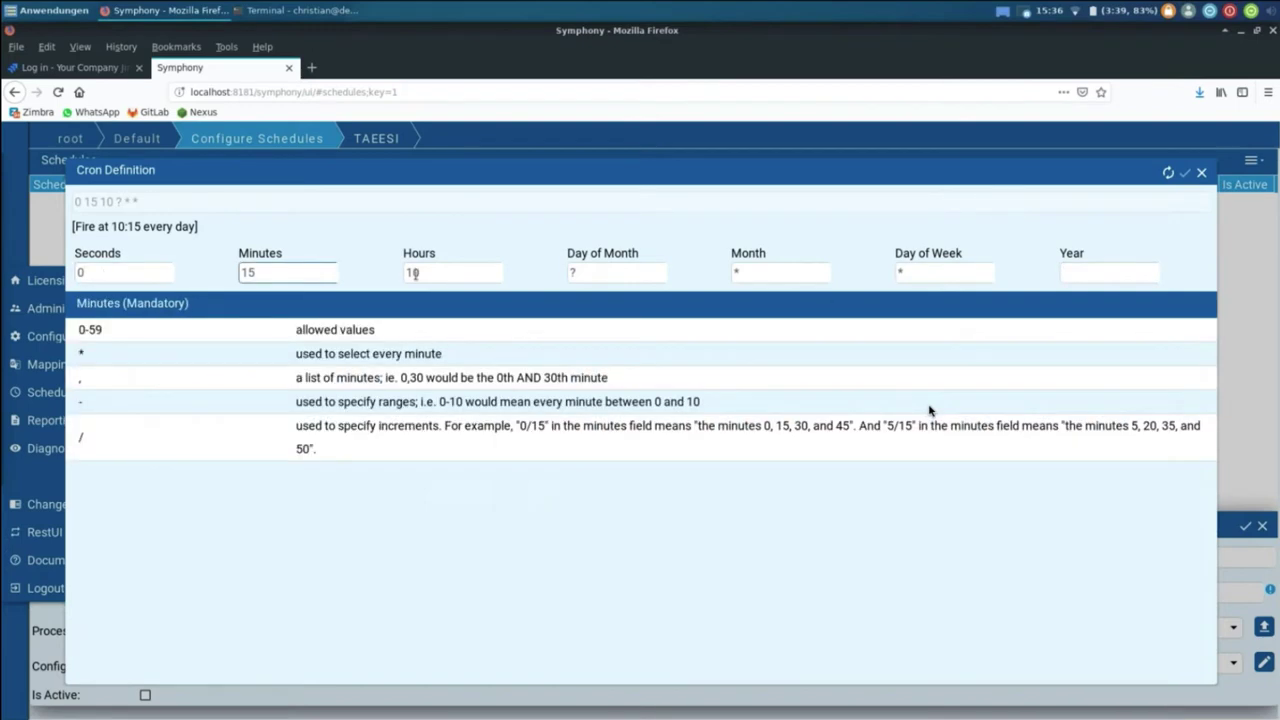
pyautogui.click(1168, 173)
pyautogui.click(1185, 174)
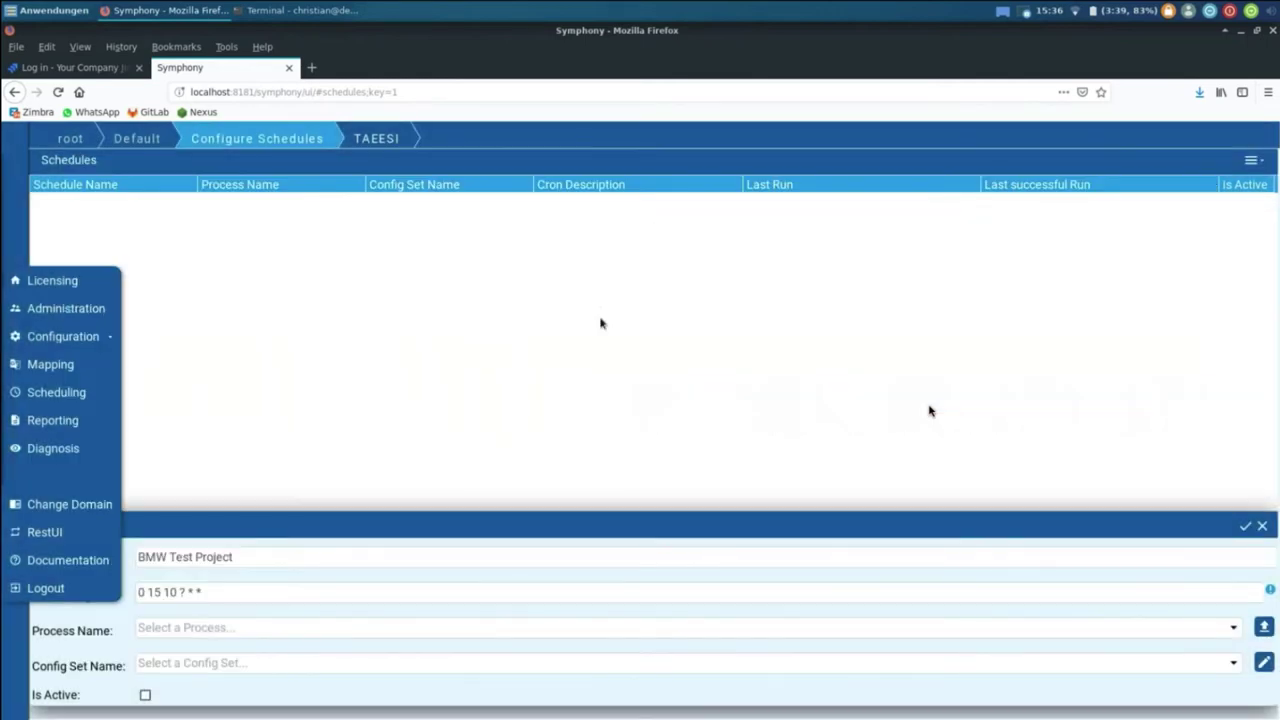
# Step: Give the schedule process taessi2jira and config set First BMW Project, save it, and select it
pyautogui.click(1234, 628)
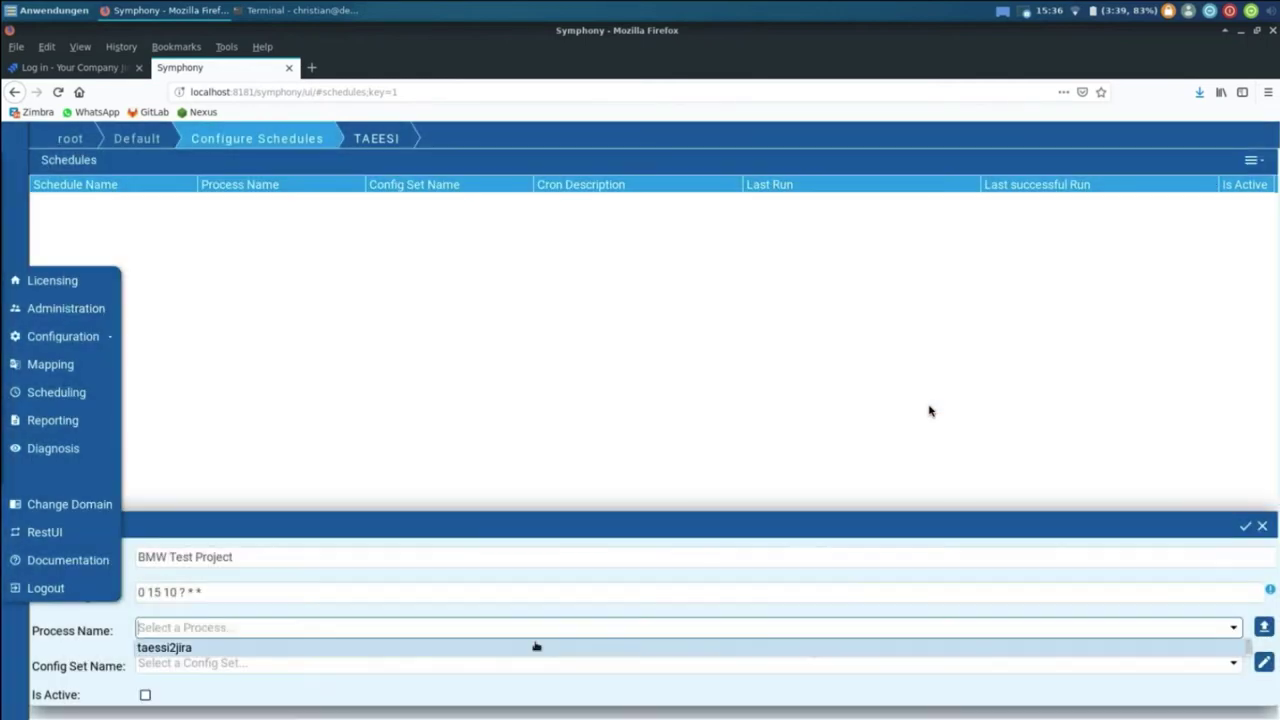
pyautogui.click(536, 647)
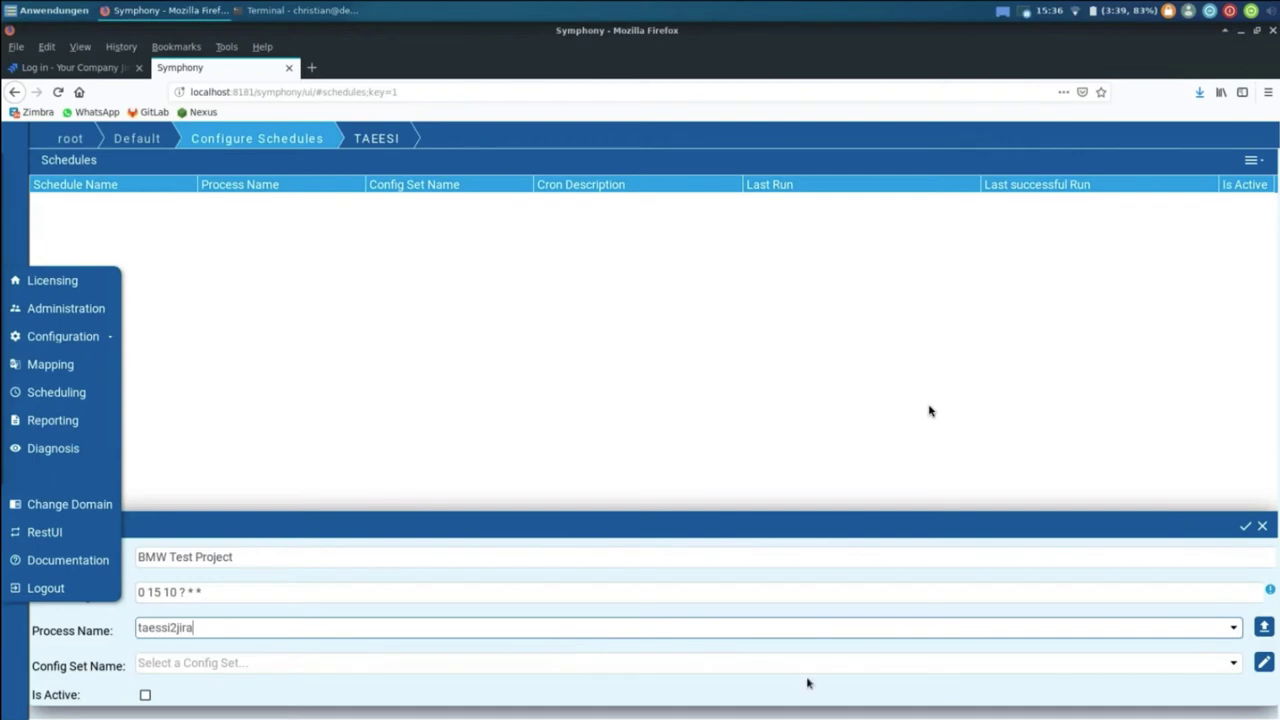
pyautogui.click(1233, 663)
pyautogui.click(588, 686)
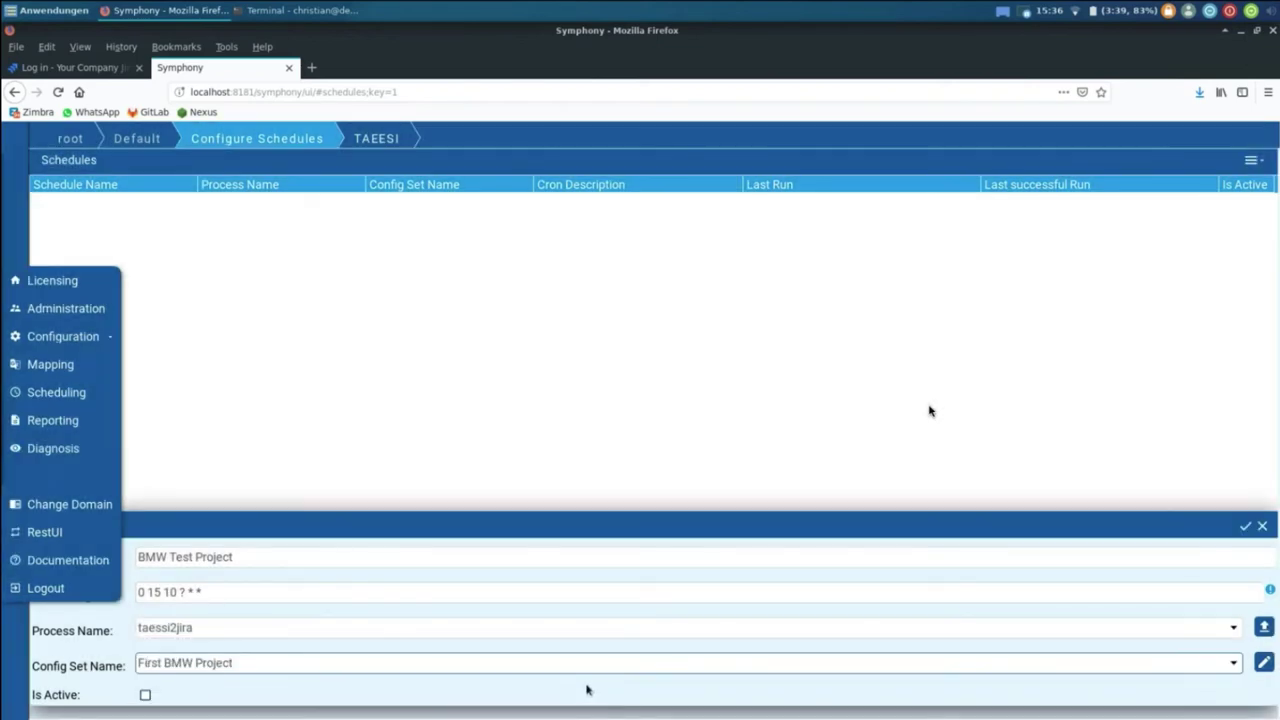
pyautogui.click(1245, 527)
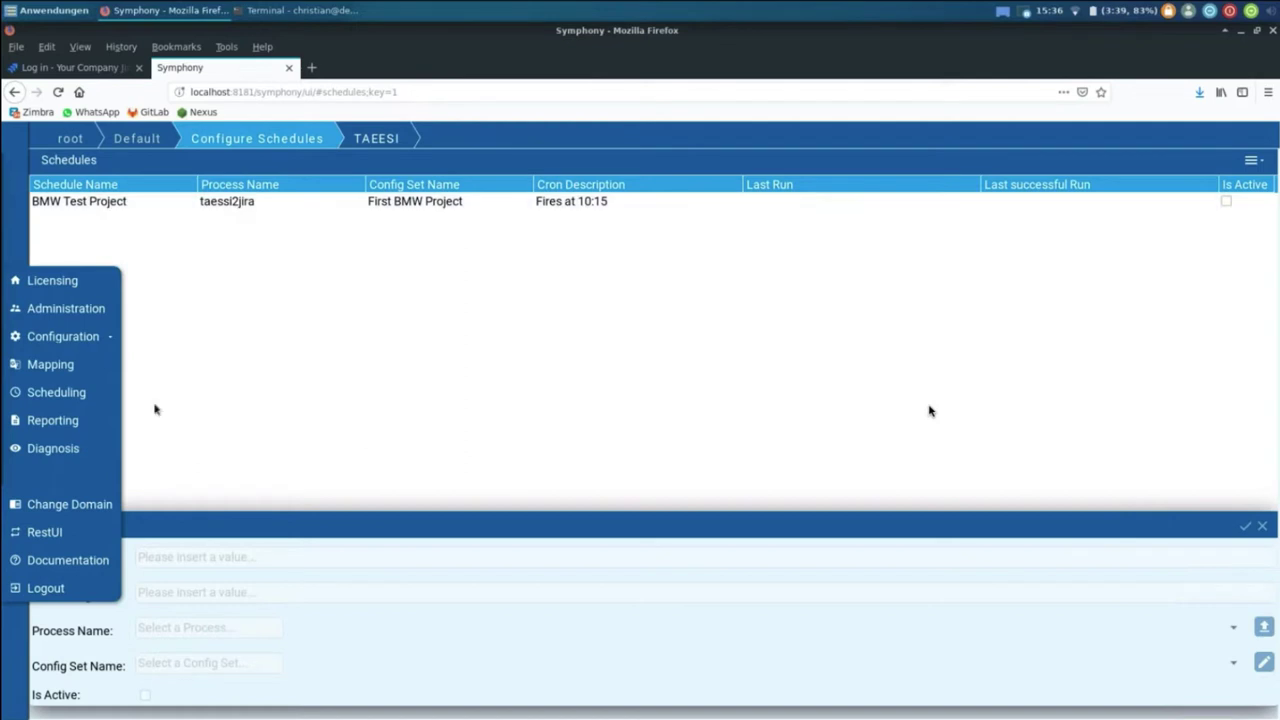
pyautogui.click(435, 201)
# Step: Run the BMW Test Project schedule via Run/init Schedule and open the job's failed-scope report
pyautogui.click(1251, 161)
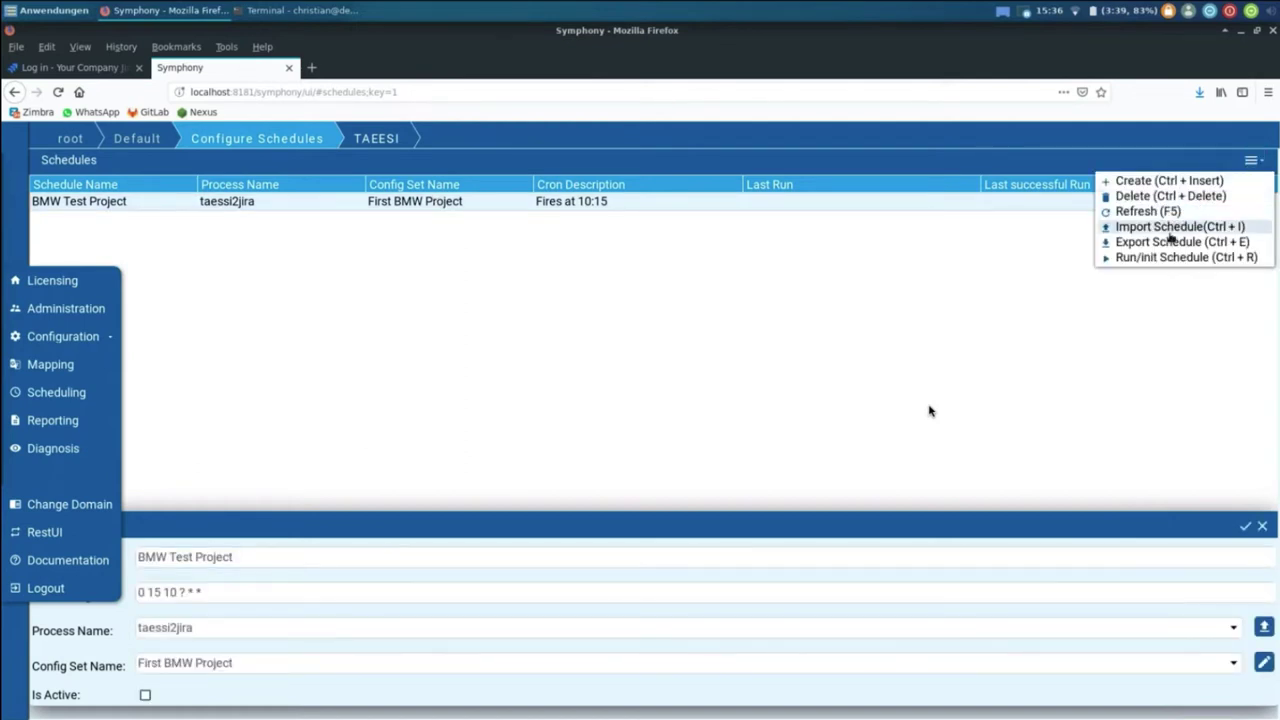
pyautogui.click(1155, 255)
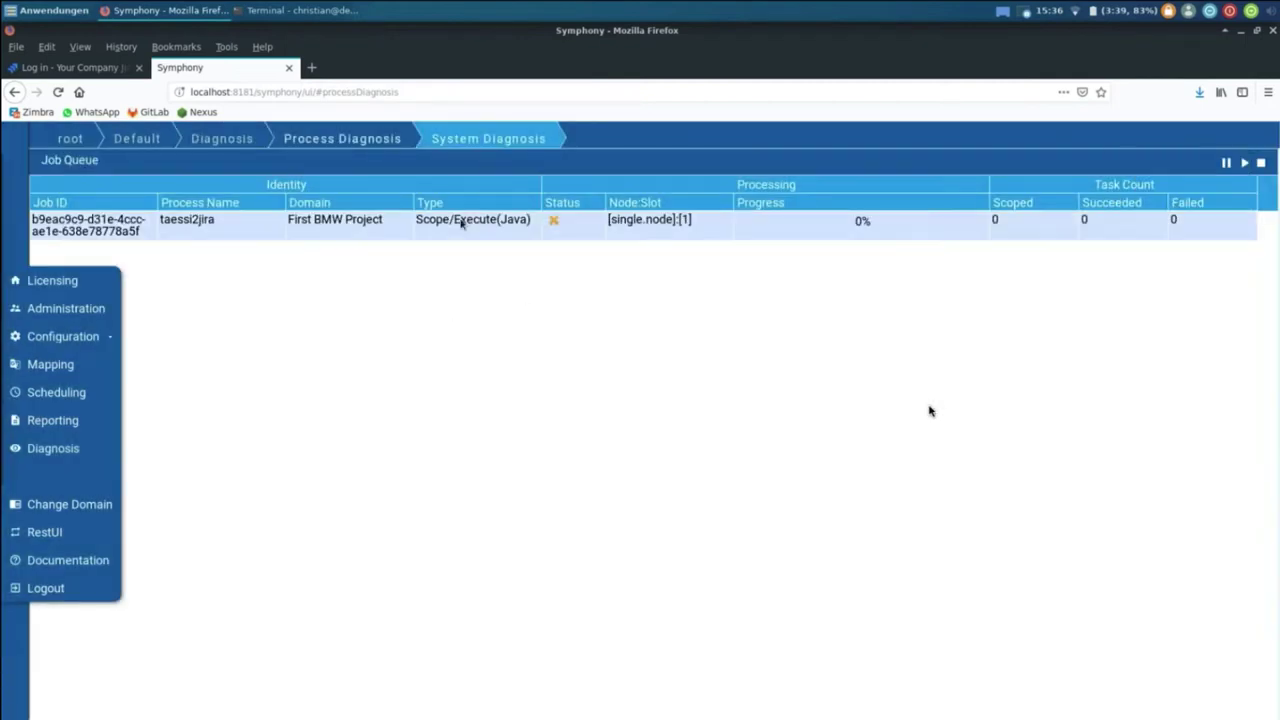
pyautogui.doubleClick(408, 240)
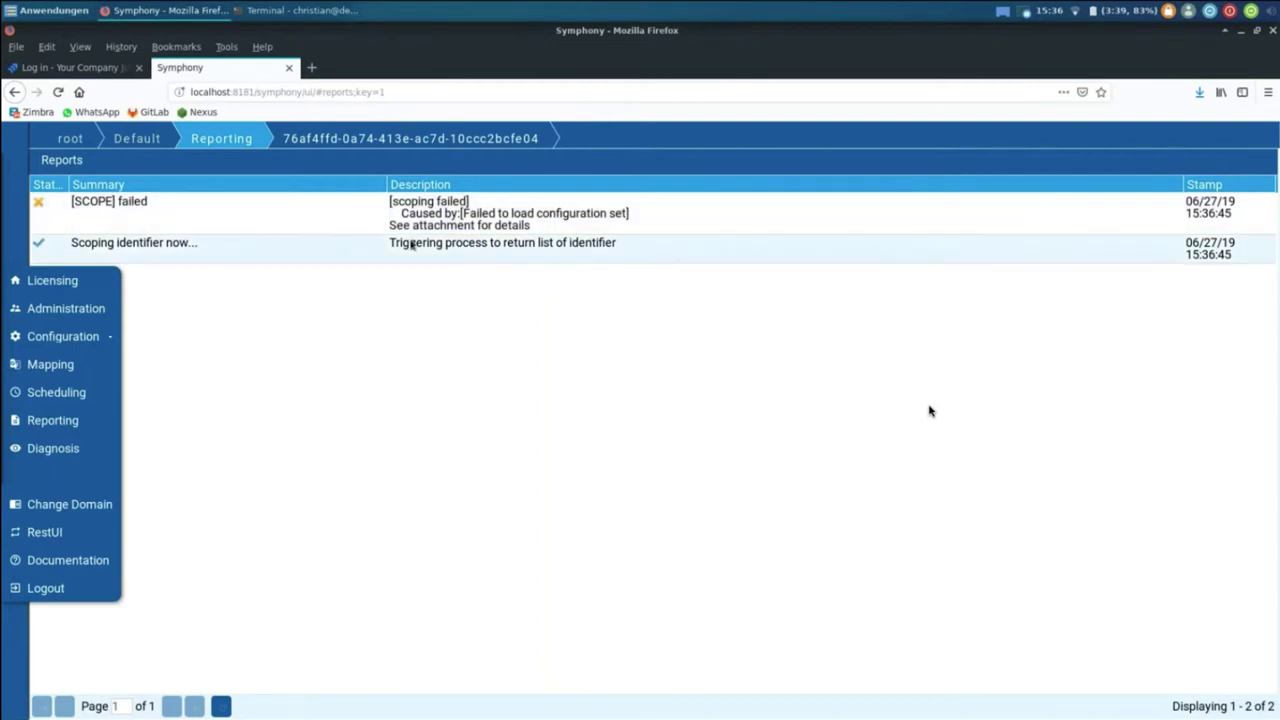
# Step: Open taessi2jira's First BMW Project config set for editing
pyautogui.moveTo(66, 336)
pyautogui.click(206, 333)
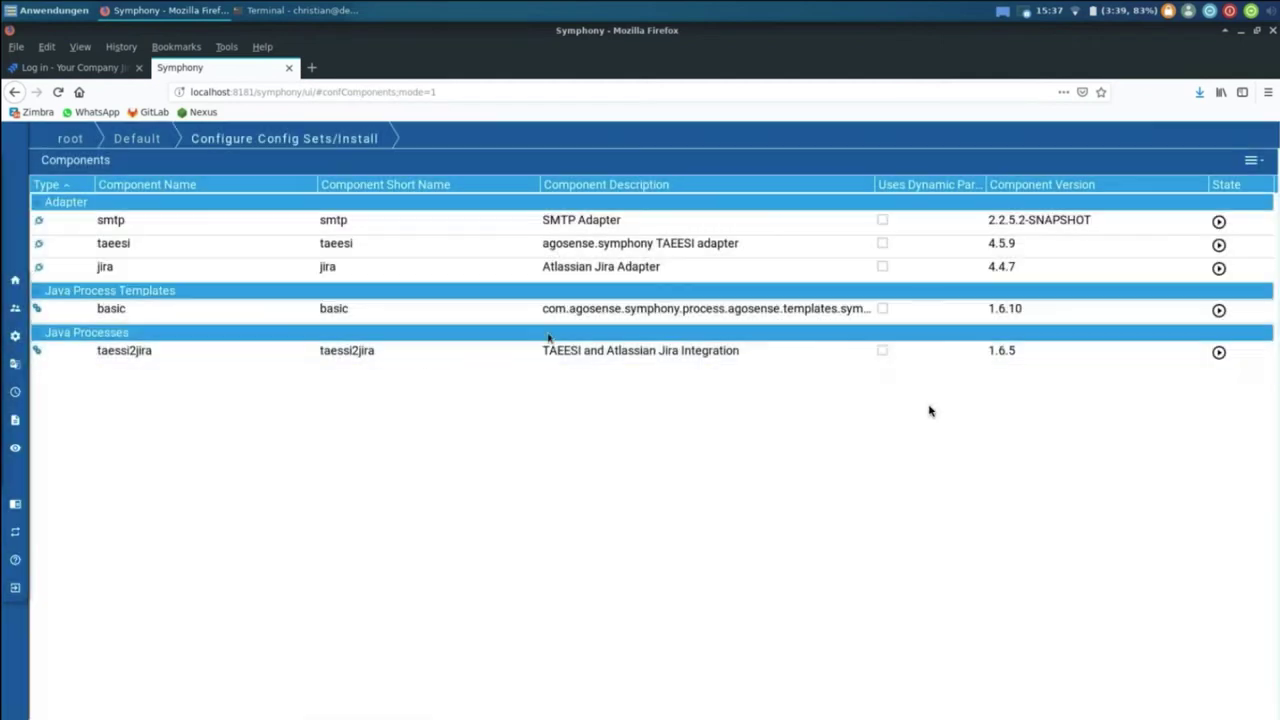
pyautogui.click(423, 352)
pyautogui.click(386, 205)
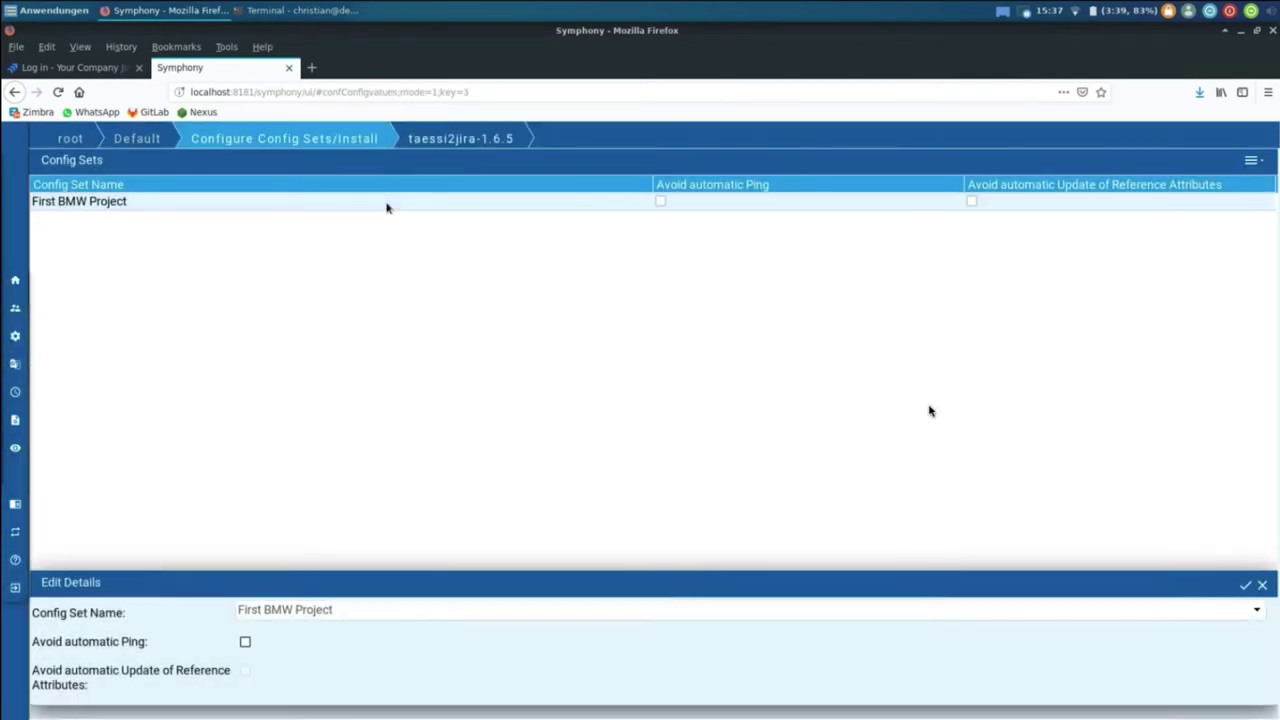
pyautogui.doubleClick(386, 205)
# Step: Choose TAEESI Dev Environment, Local Jira, issue type Bug and project TAEESI2
pyautogui.click(456, 226)
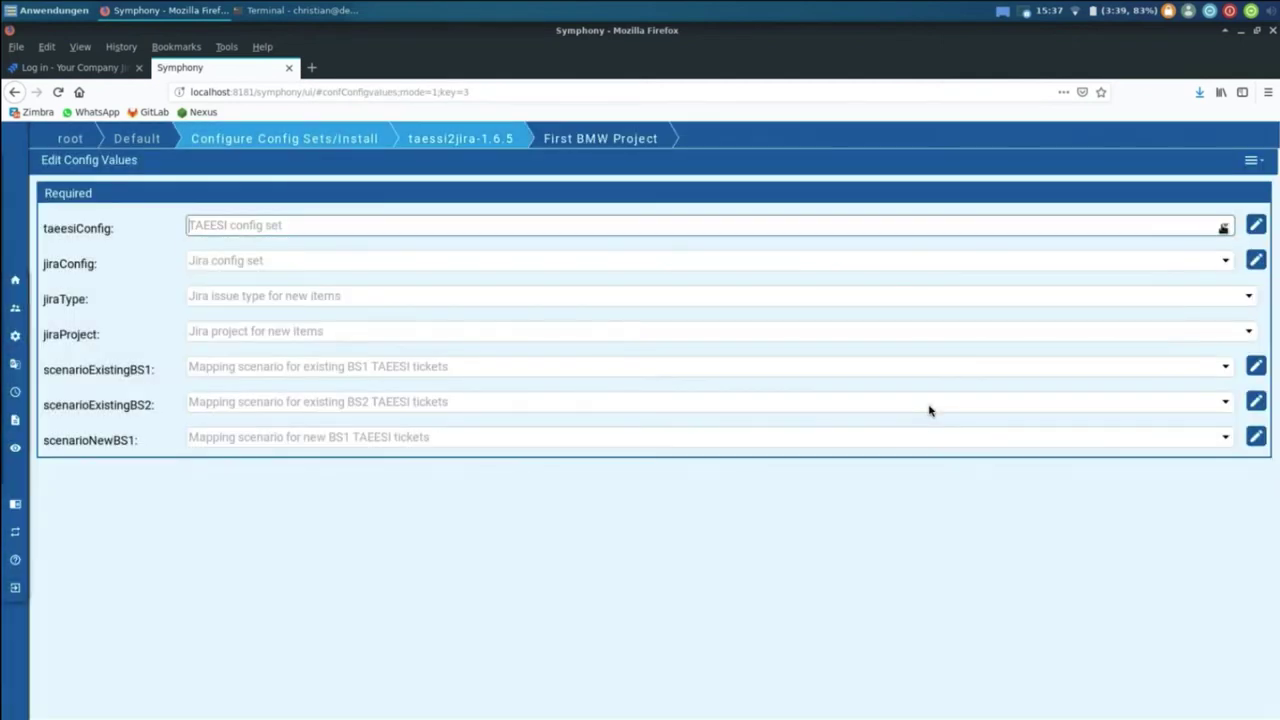
pyautogui.click(456, 248)
pyautogui.click(1225, 261)
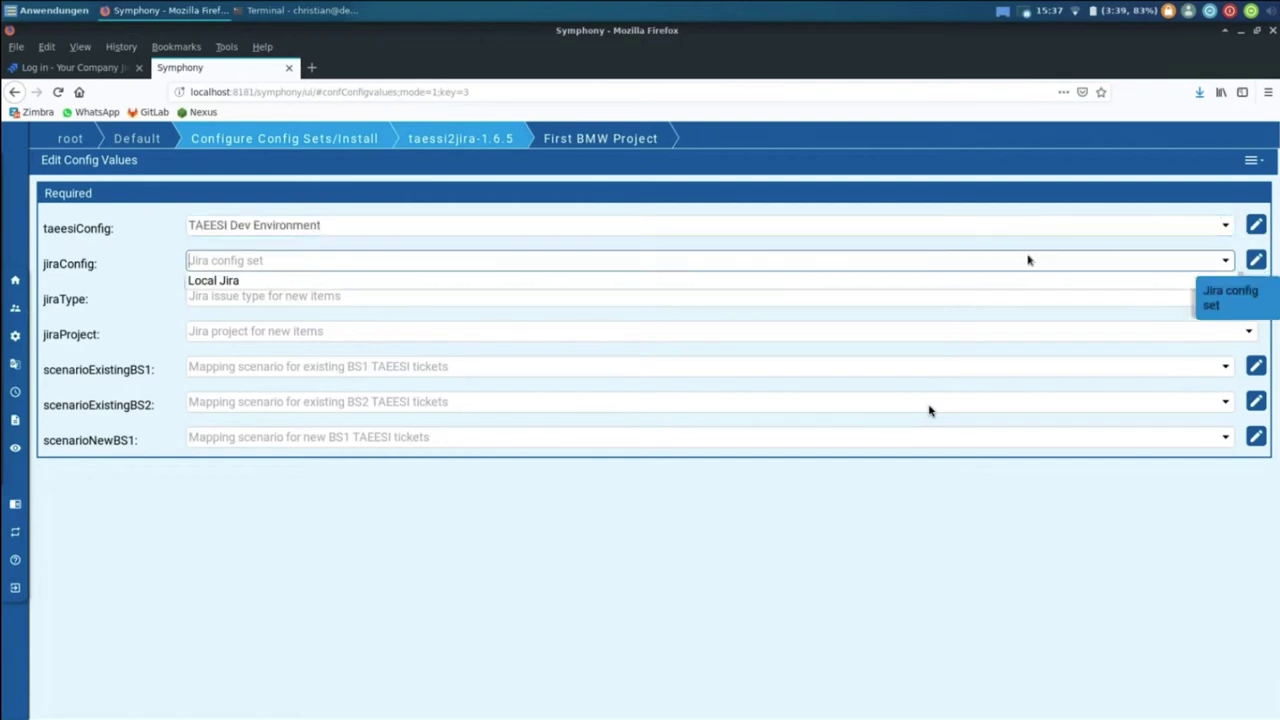
pyautogui.click(606, 281)
pyautogui.click(1249, 299)
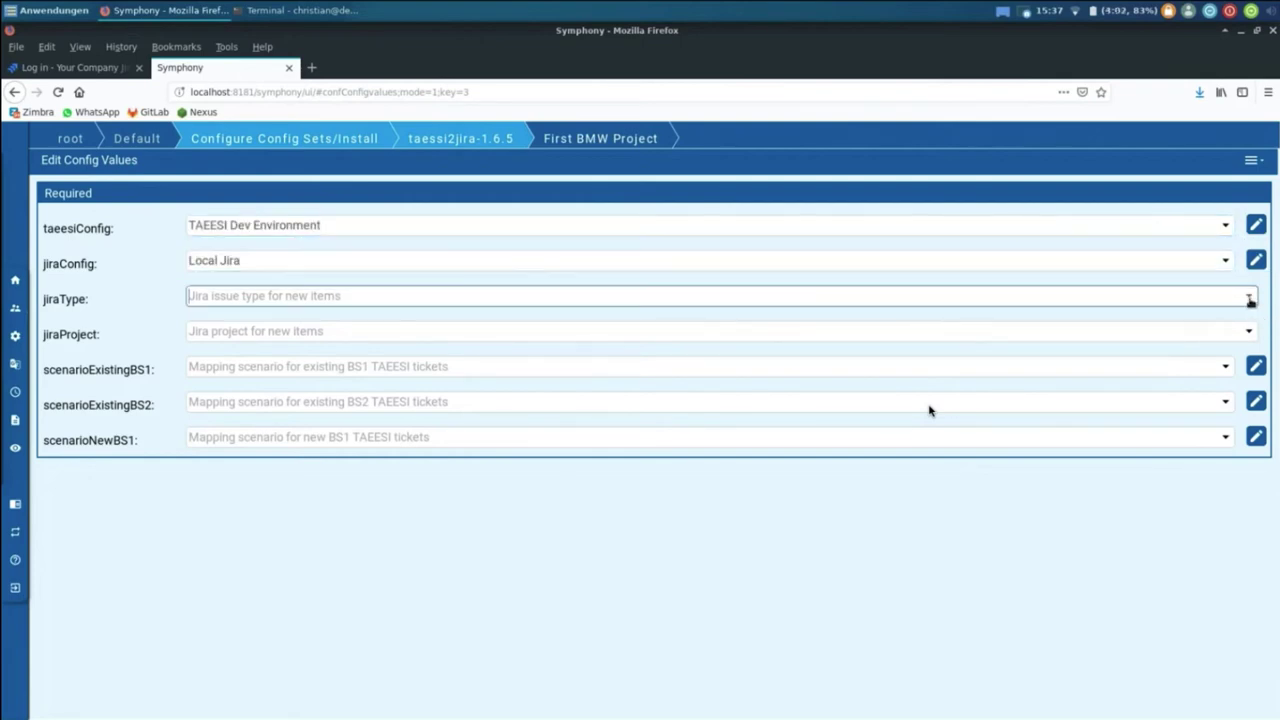
pyautogui.click(606, 315)
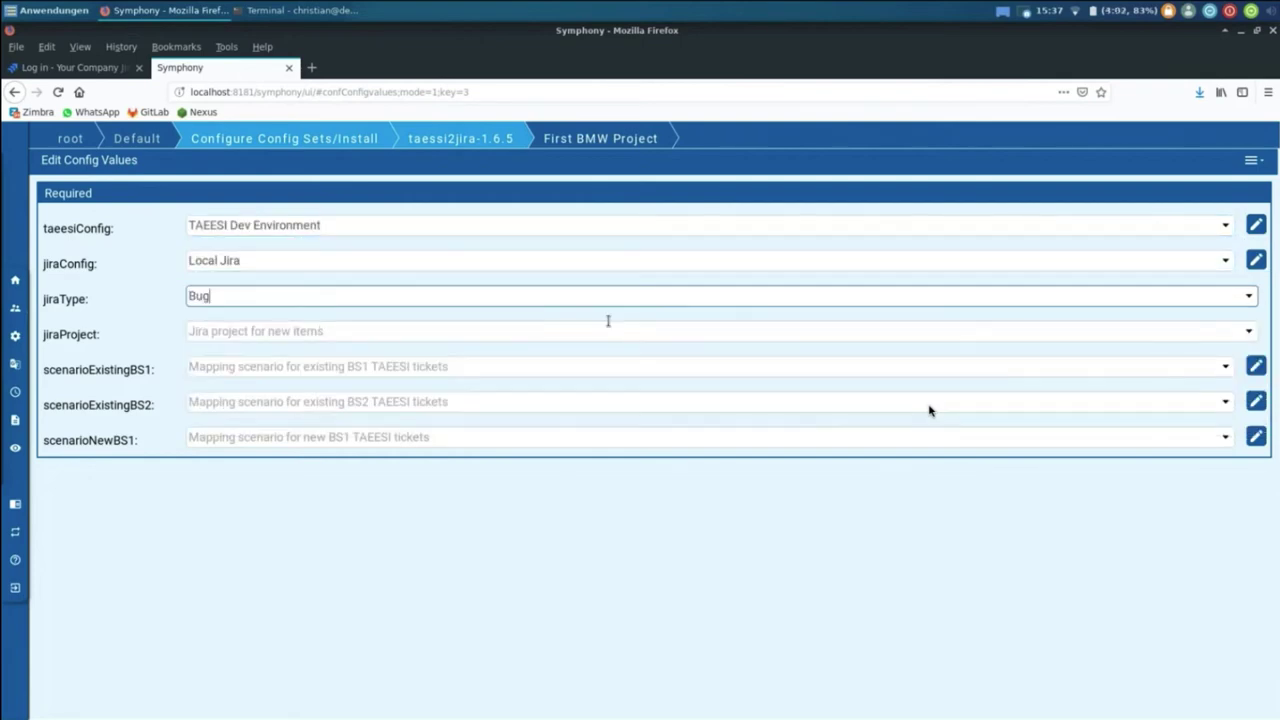
pyautogui.click(1245, 336)
pyautogui.click(318, 422)
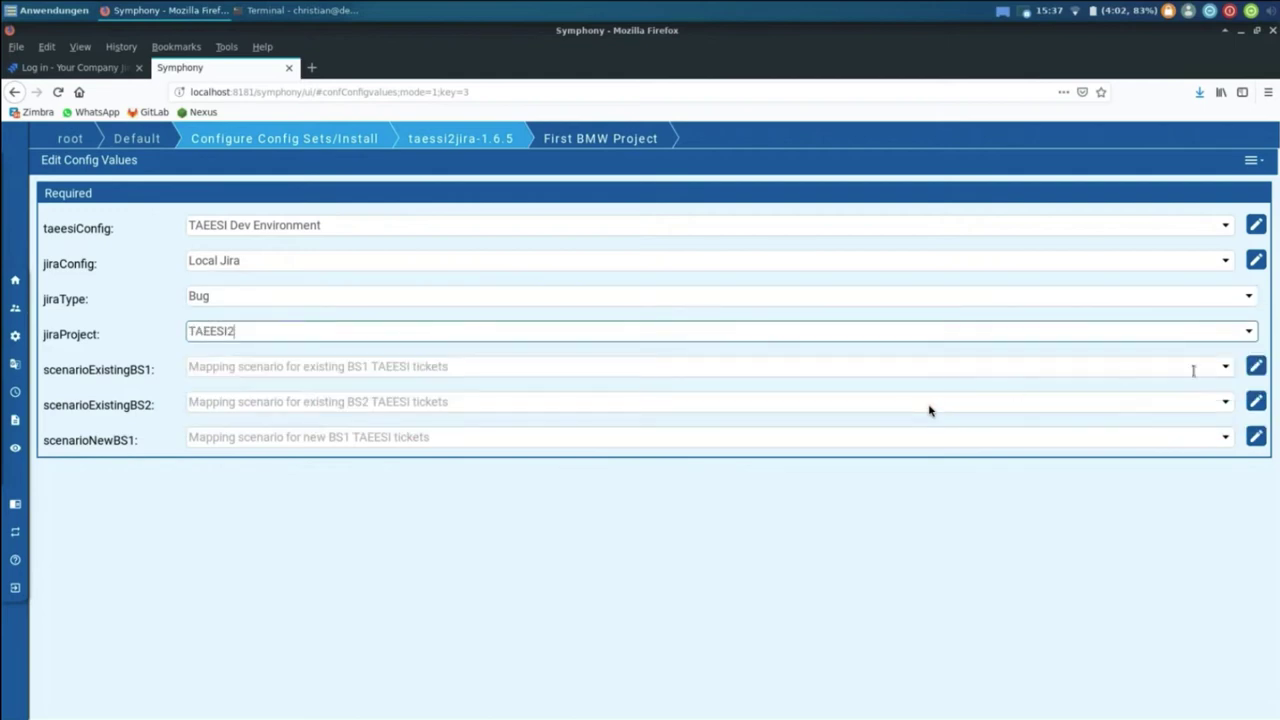
# Step: Use BMW Defect Creation for existing BS1, existing BS2 and new BS1 tickets, then save
pyautogui.click(1225, 366)
pyautogui.click(576, 389)
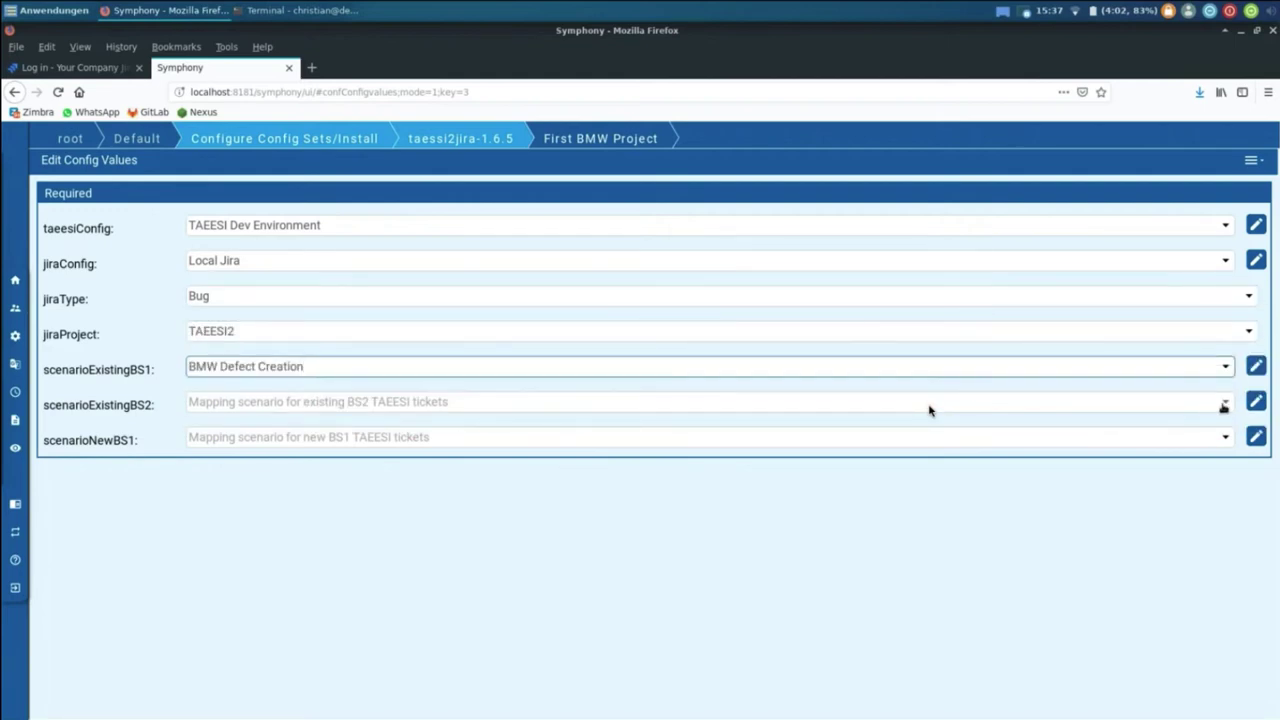
pyautogui.click(1224, 407)
pyautogui.click(683, 423)
pyautogui.click(1224, 437)
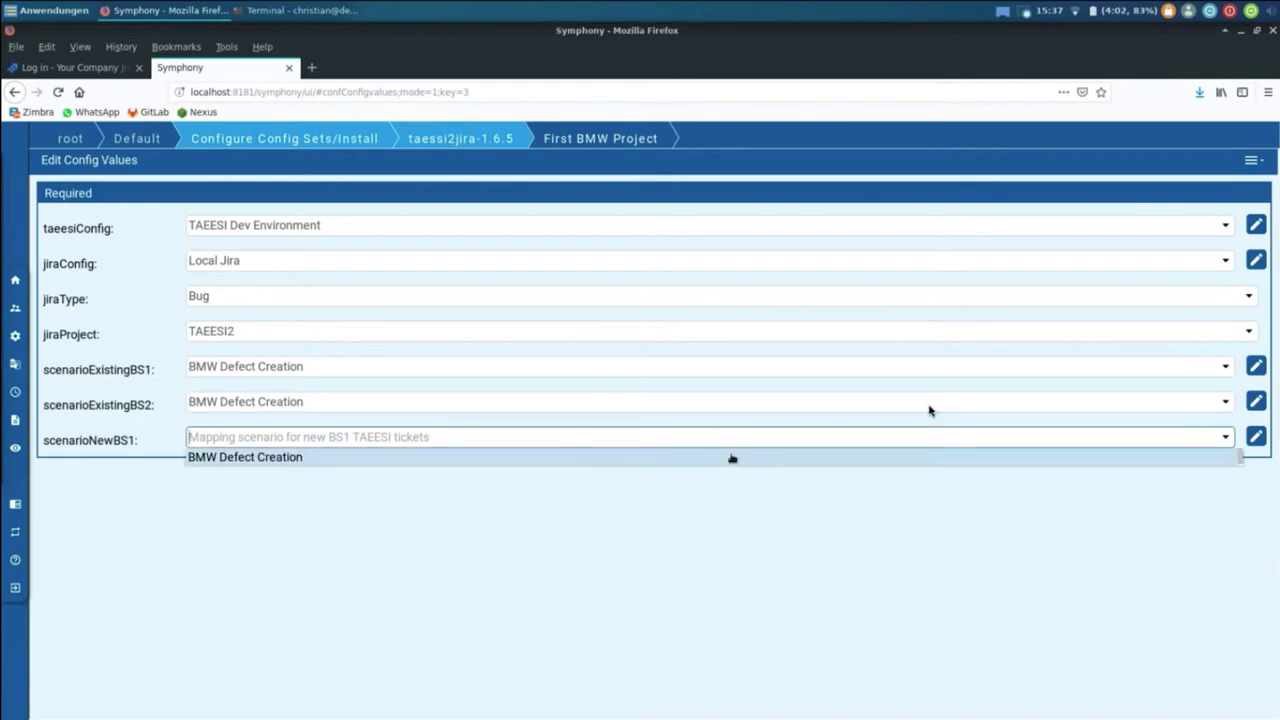
pyautogui.click(732, 458)
pyautogui.click(1250, 160)
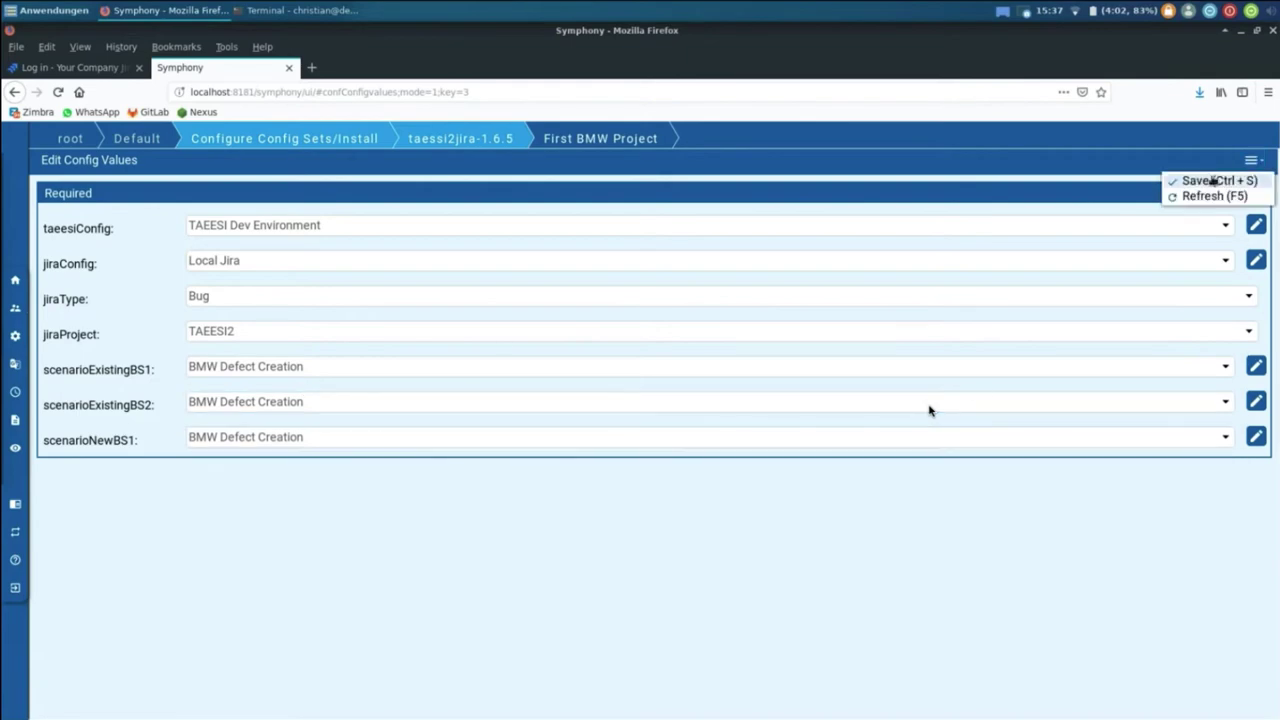
pyautogui.click(1213, 181)
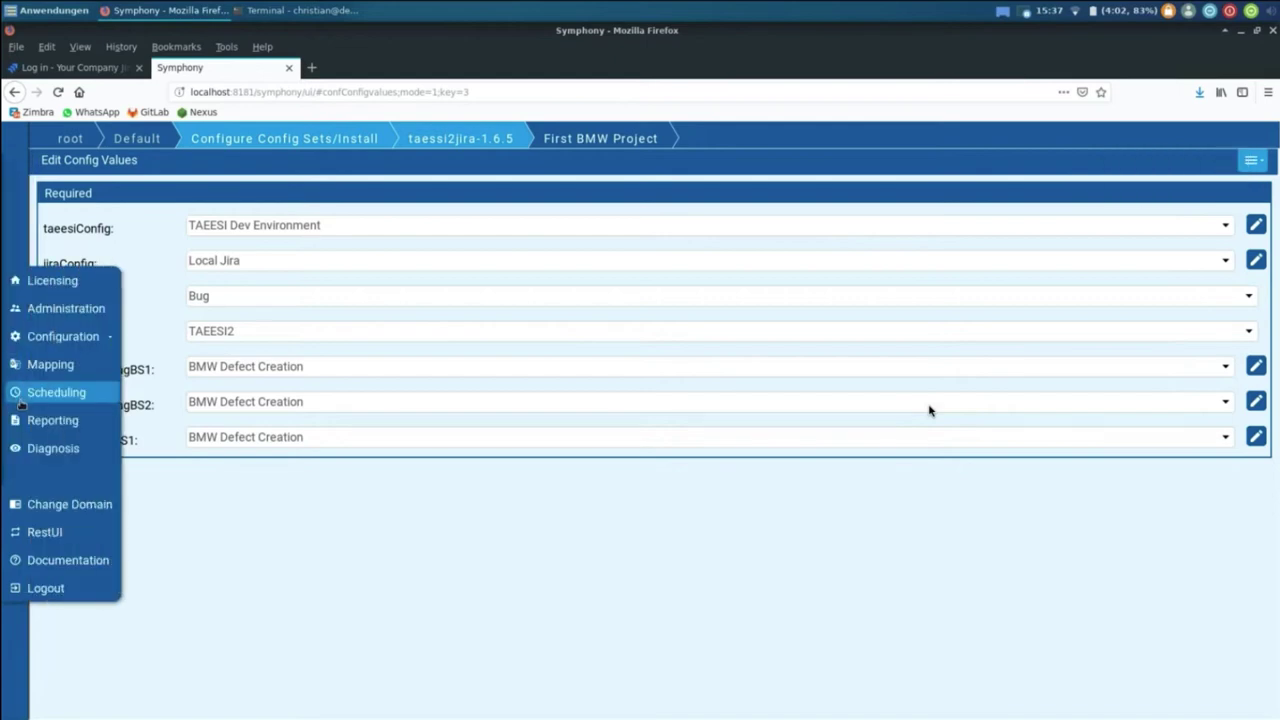
# Step: Reopen the failed transaction's report from Reporting
pyautogui.click(20, 400)
pyautogui.doubleClick(246, 205)
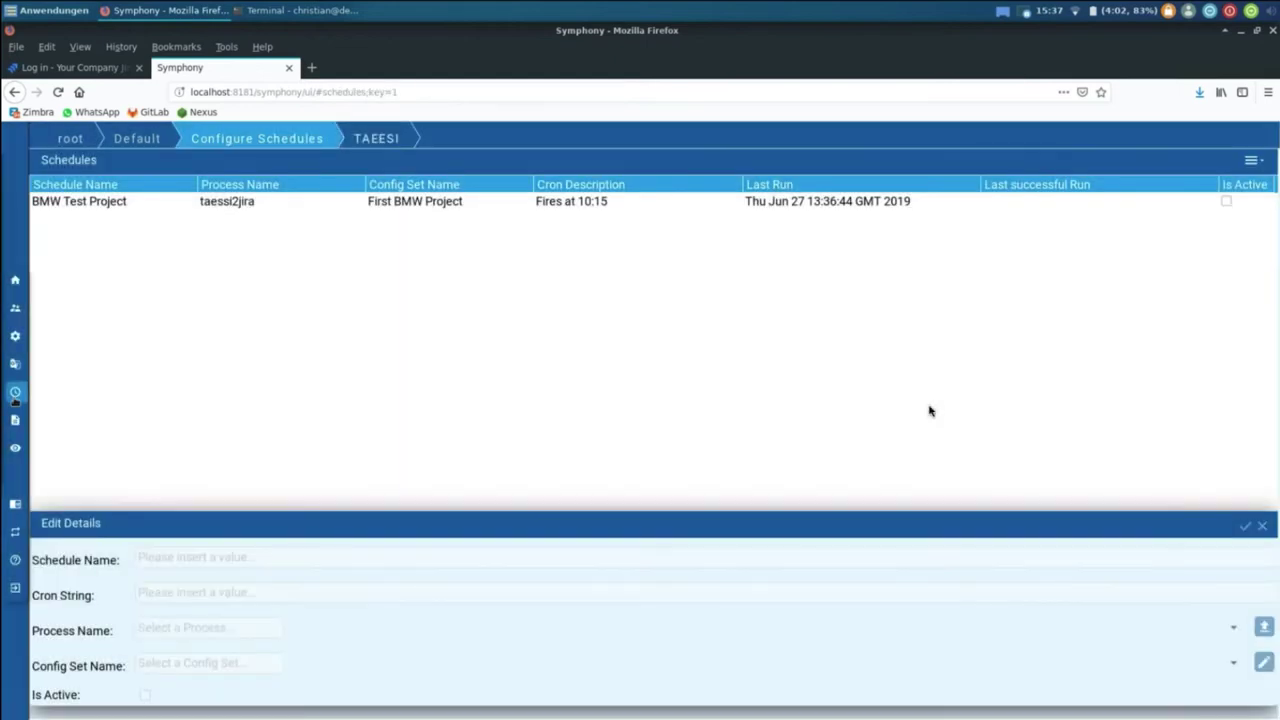
pyautogui.click(20, 420)
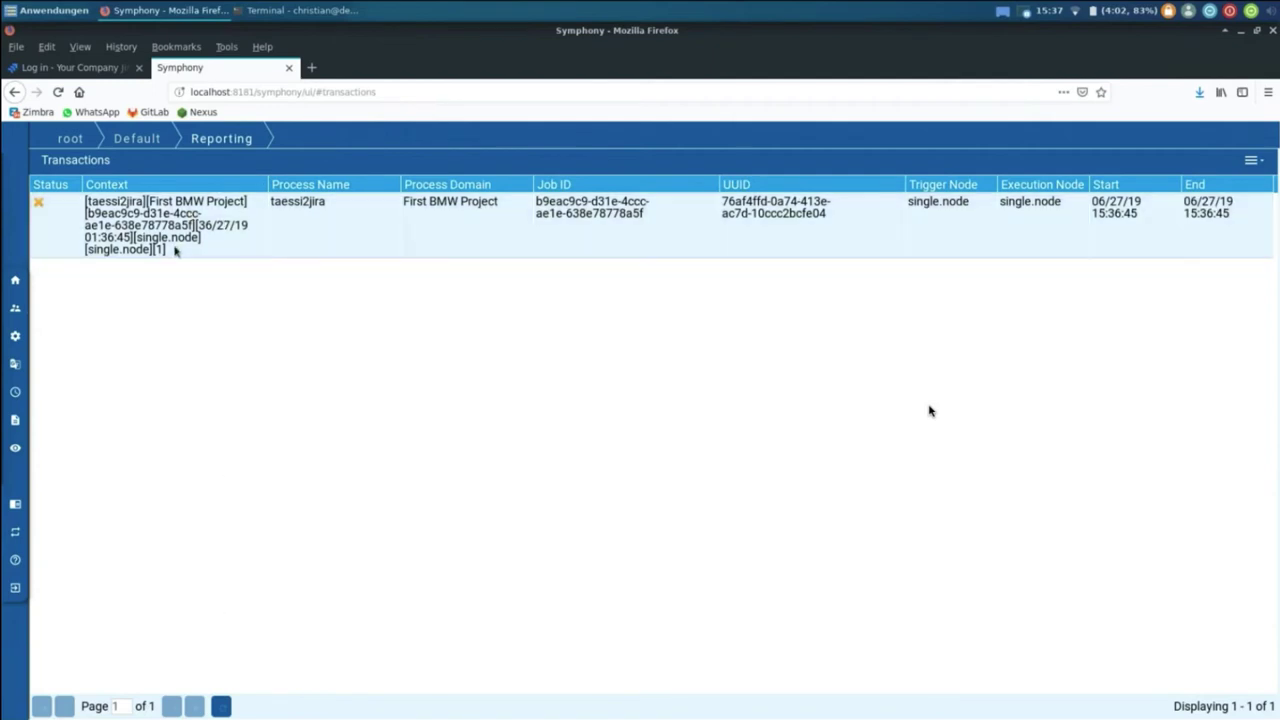
pyautogui.doubleClick(333, 239)
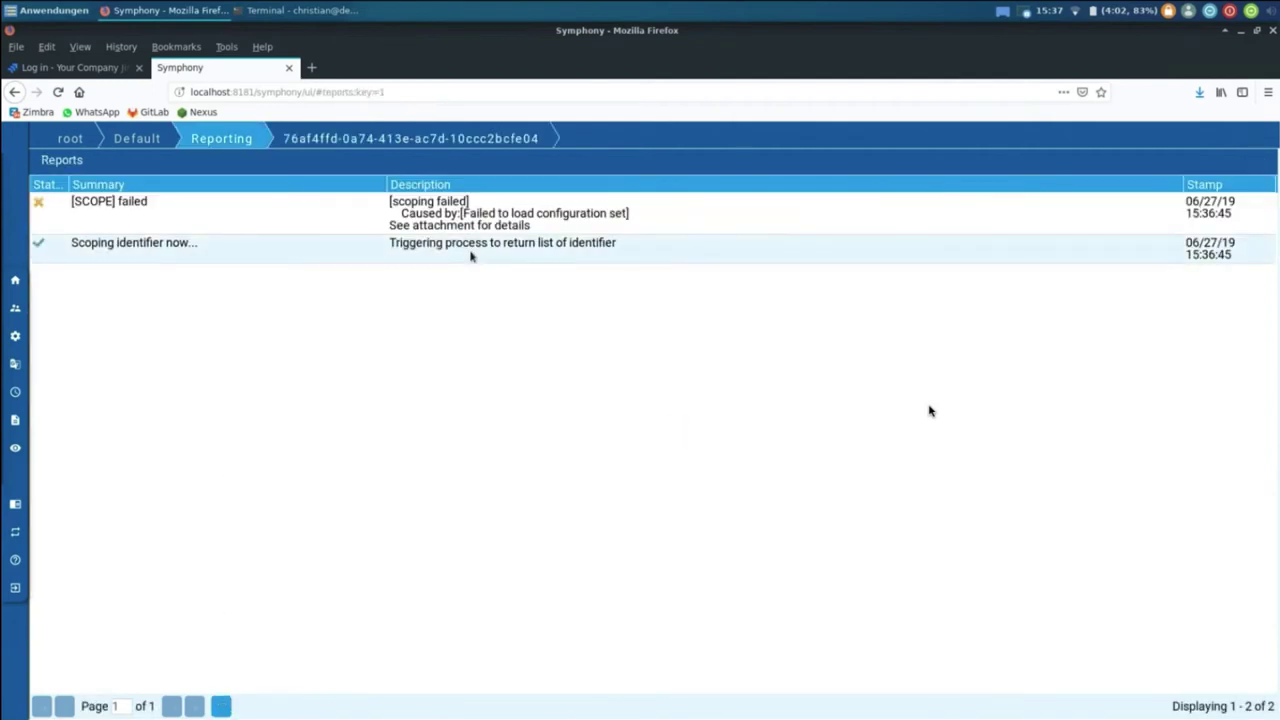
# Step: Return to the TAEESI group's schedules and select BMW Test Project
pyautogui.moveTo(17, 405)
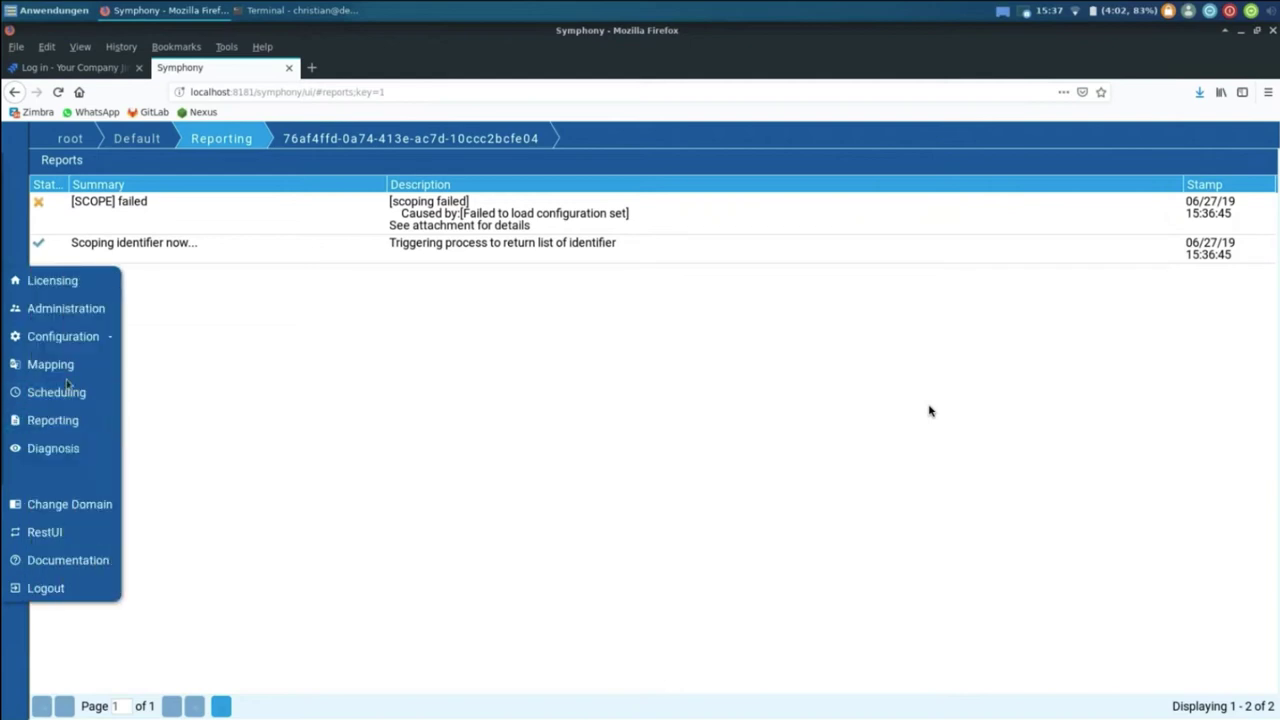
pyautogui.click(56, 392)
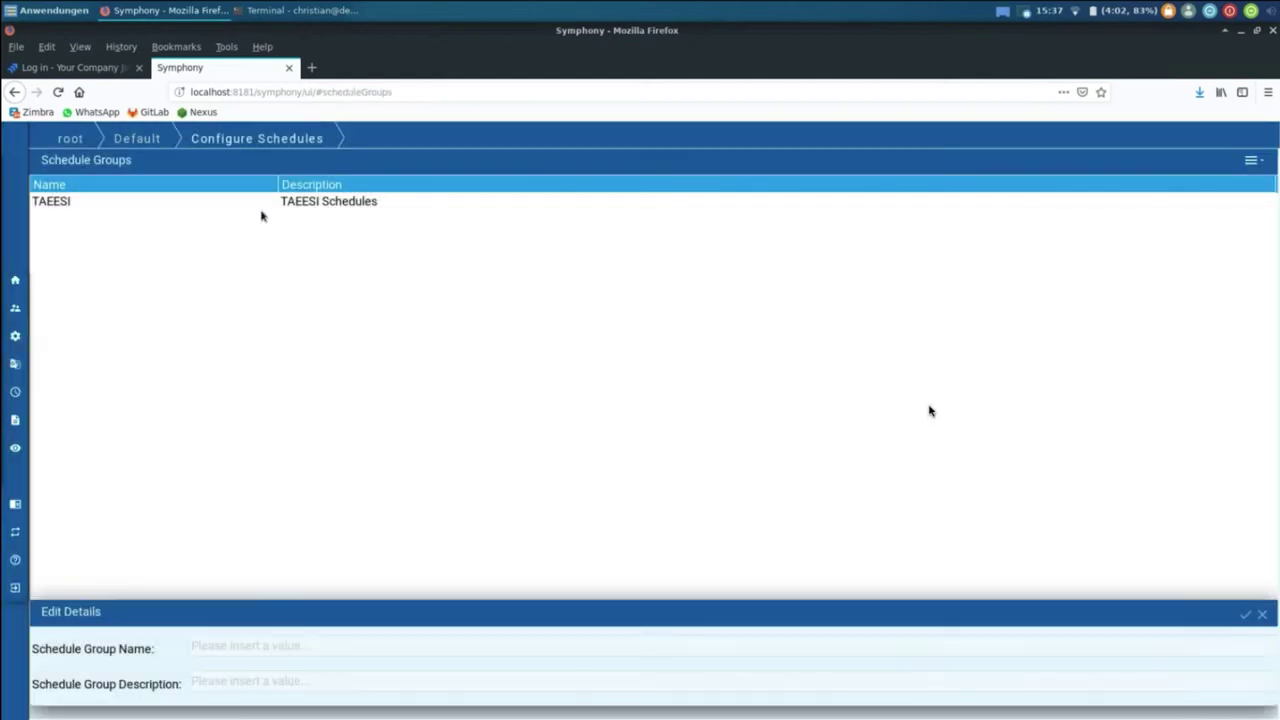
pyautogui.doubleClick(267, 201)
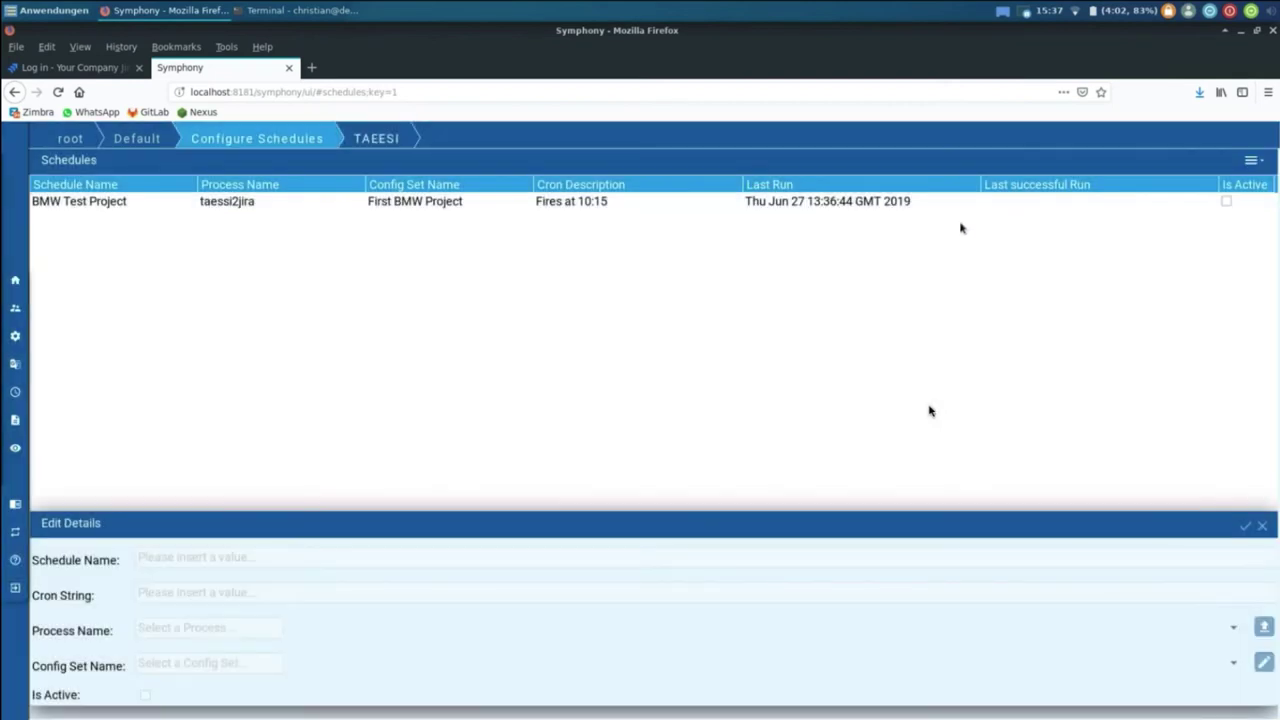
pyautogui.click(960, 203)
pyautogui.click(1250, 160)
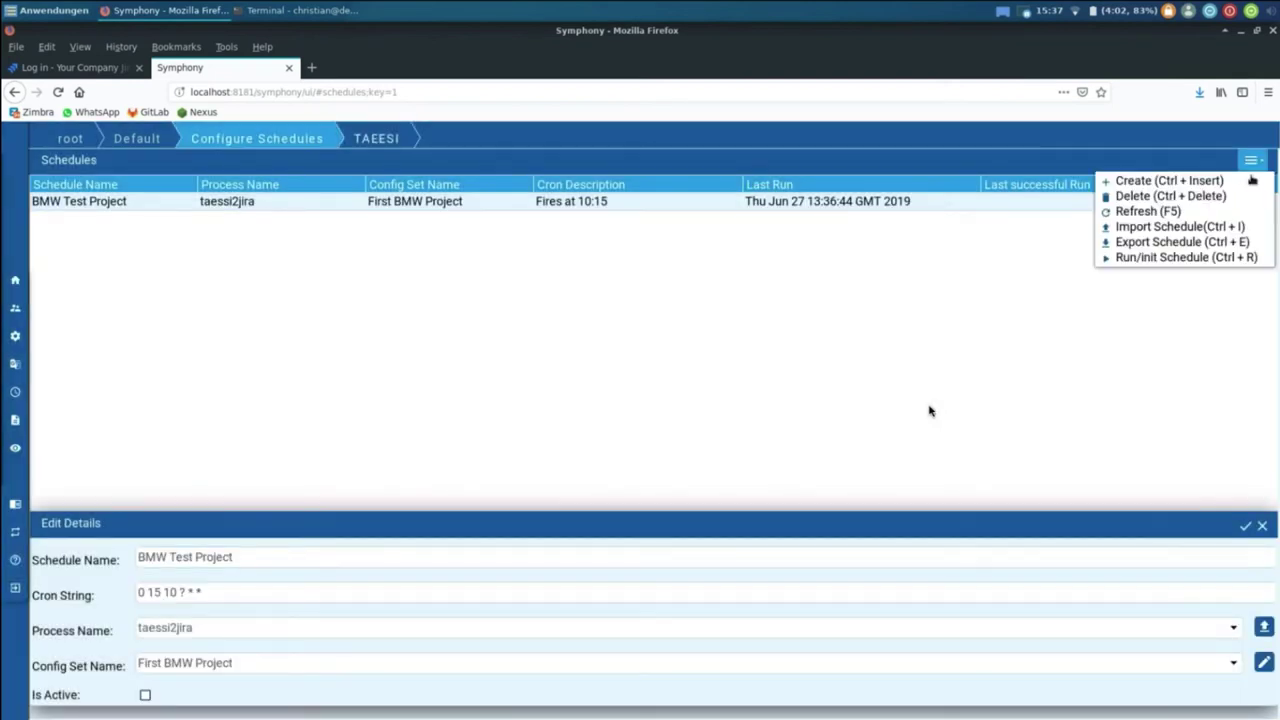
# Step: Rerun BMW Test Project and watch taessi2jira reach 17 of 712 tasks succeeded
pyautogui.click(1196, 258)
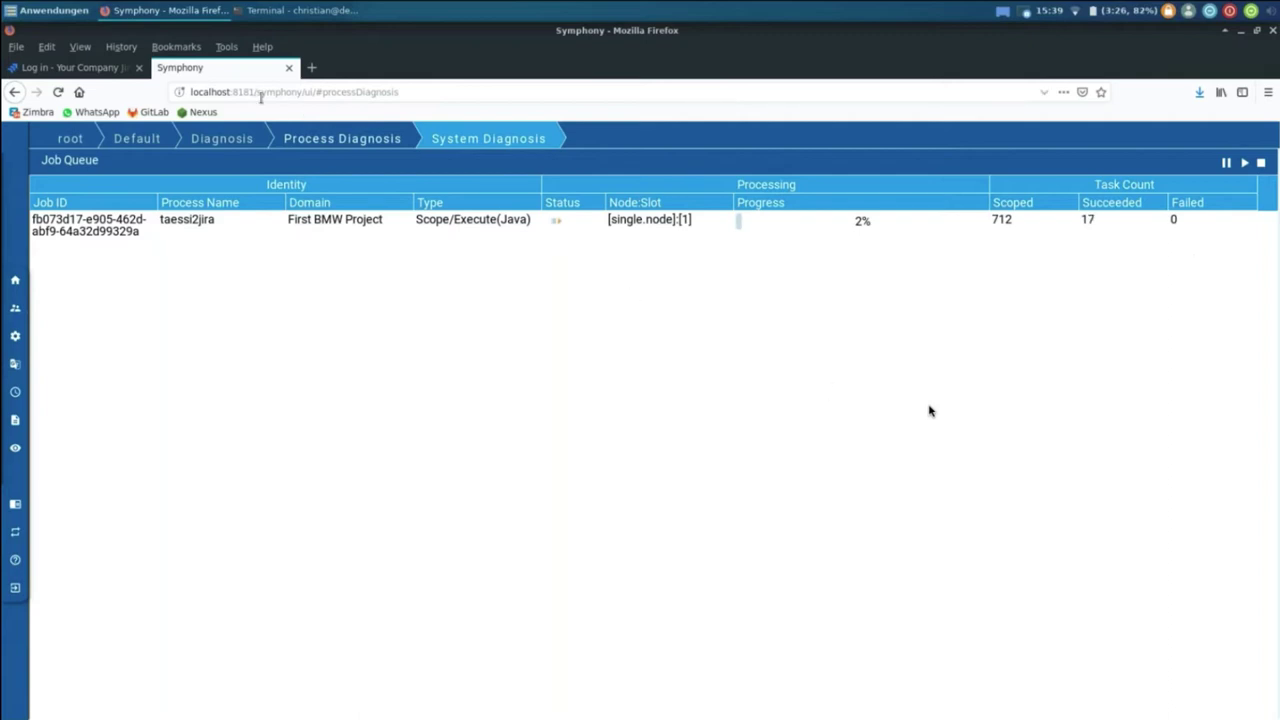
# Step: Sign in to Jira with the username and password
pyautogui.click(65, 70)
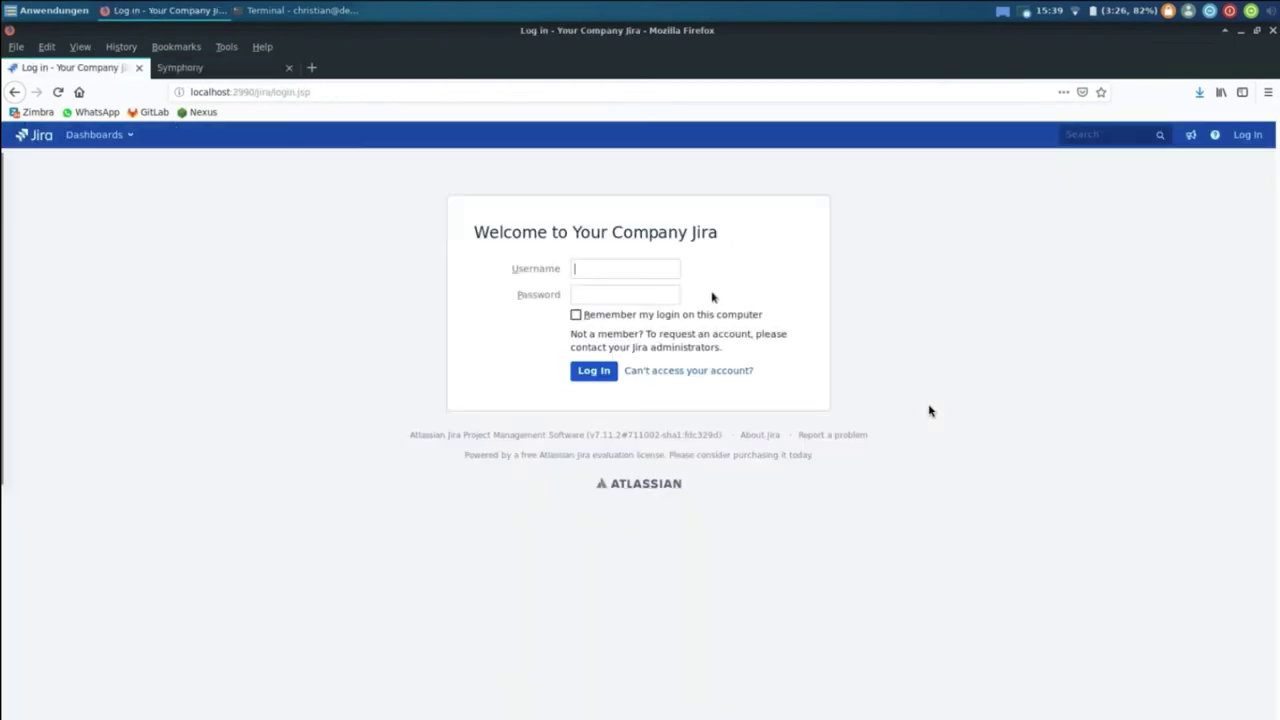
pyautogui.write('admin')
pyautogui.press('Tab')
pyautogui.write('admin')
pyautogui.click(603, 374)
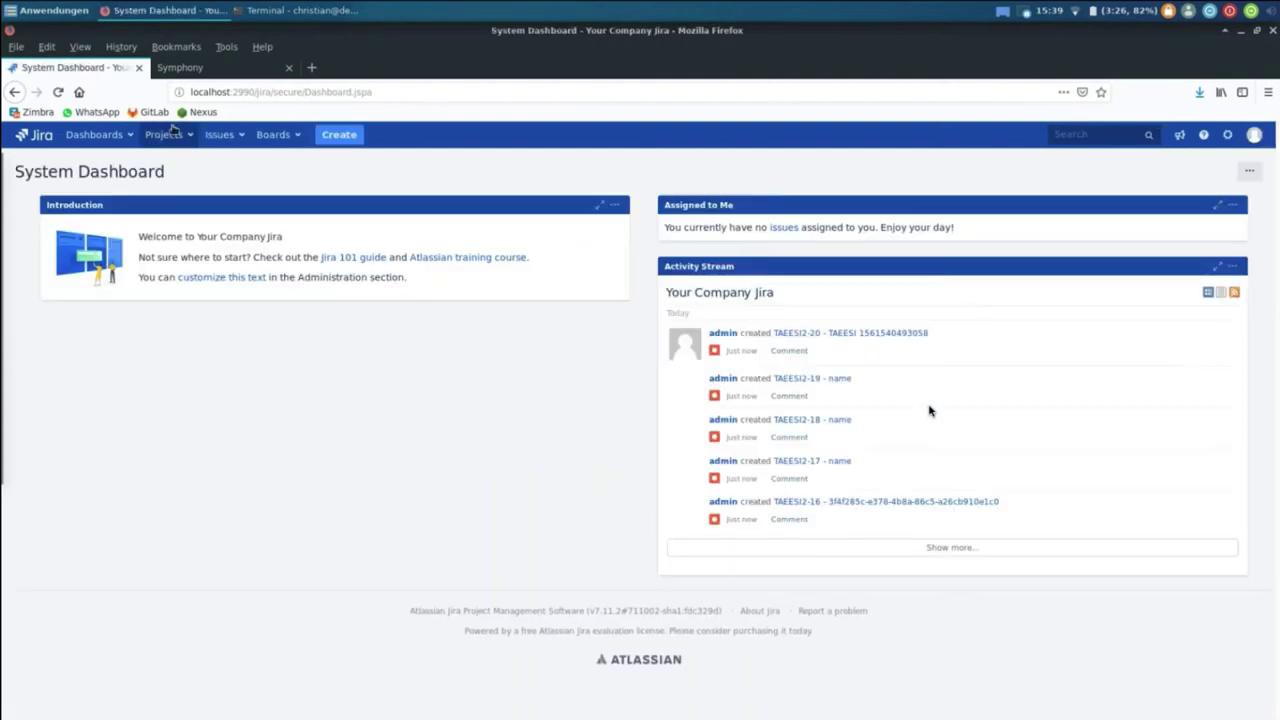
# Step: Browse TAEESI2's open issues to confirm the newly created ones, then return to Symphony
pyautogui.click(166, 134)
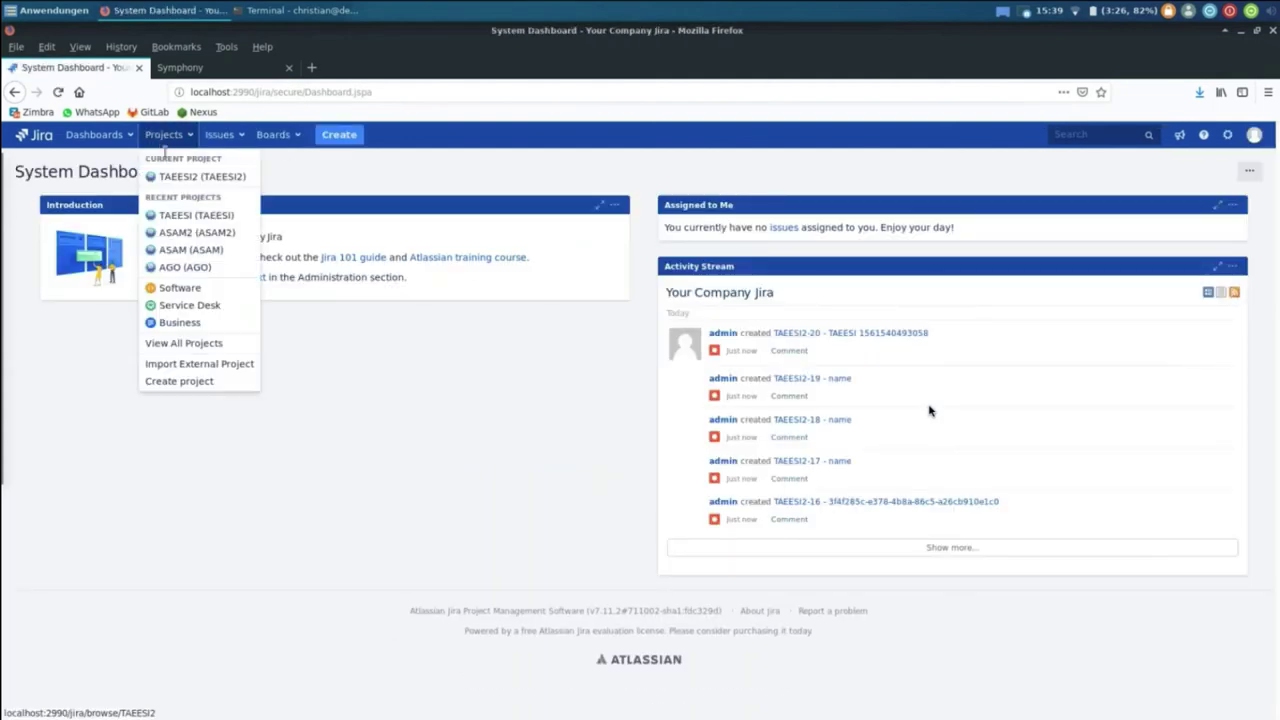
pyautogui.click(191, 175)
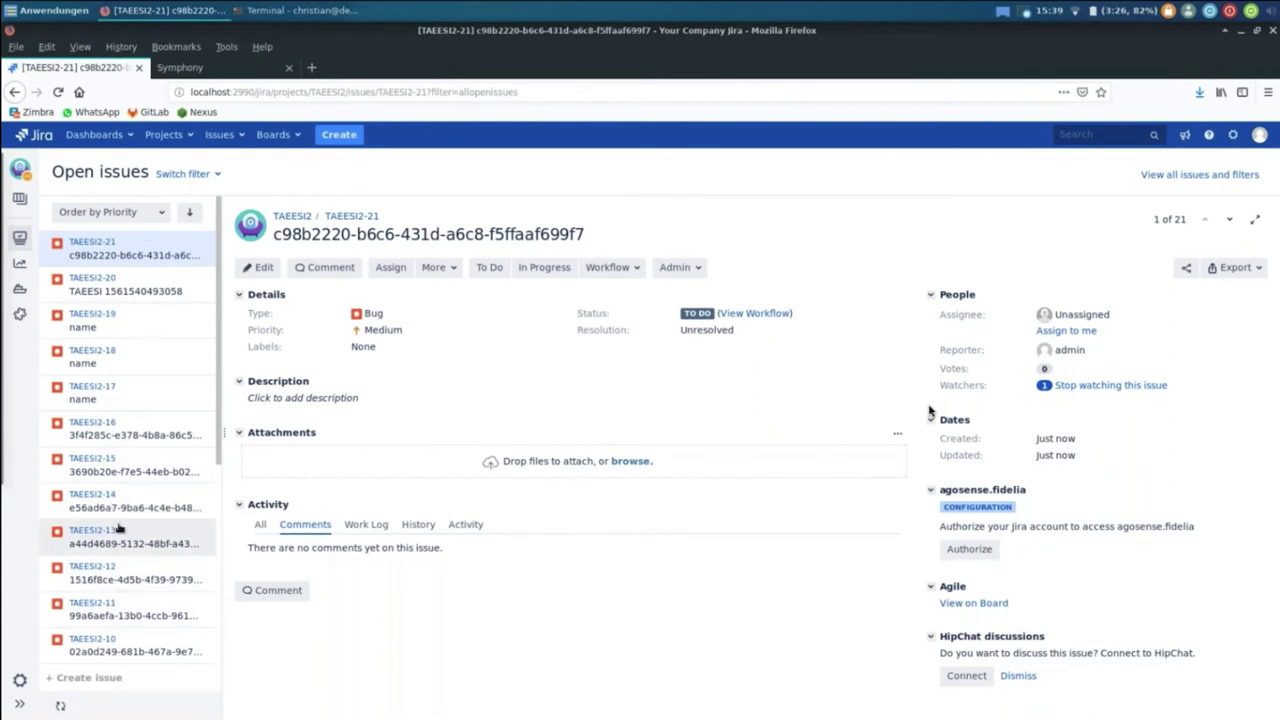
pyautogui.scroll(-5, 115, 515)
pyautogui.scroll(5, 118, 528)
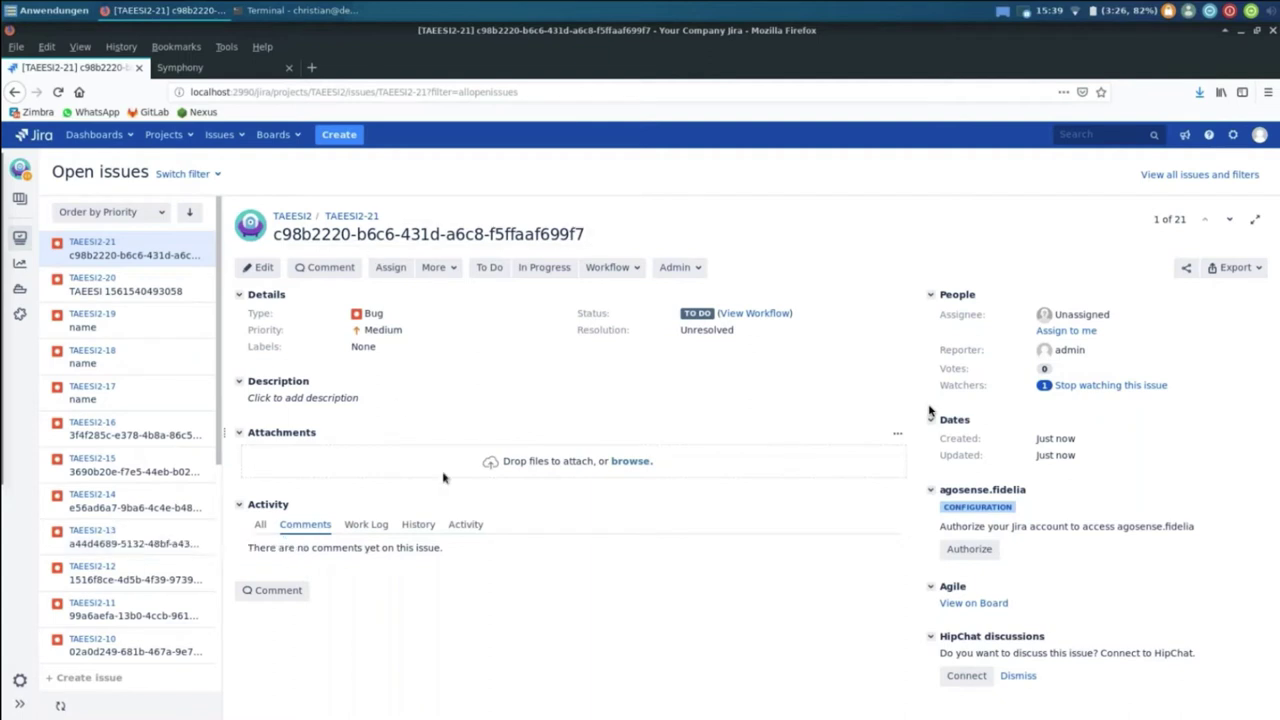
pyautogui.click(234, 69)
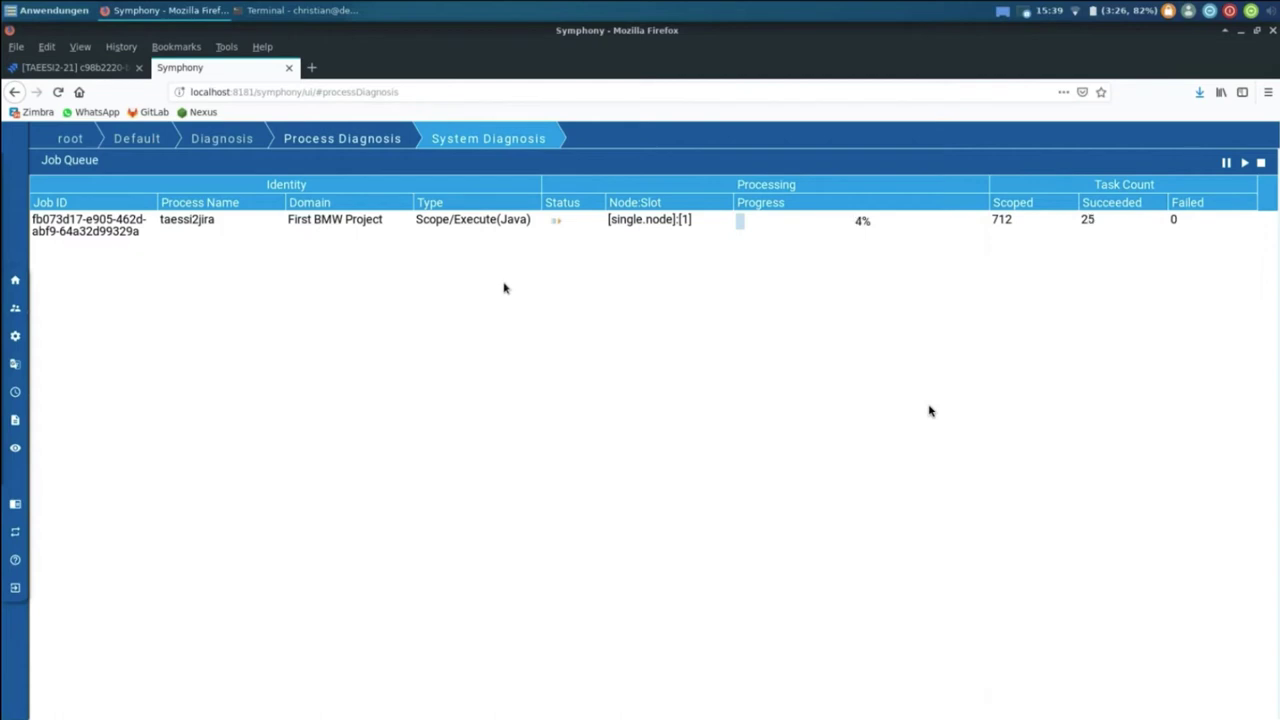
# Step: Open the RestUI Swagger docs and show the taeesi adapter API definition
pyautogui.moveTo(18, 540)
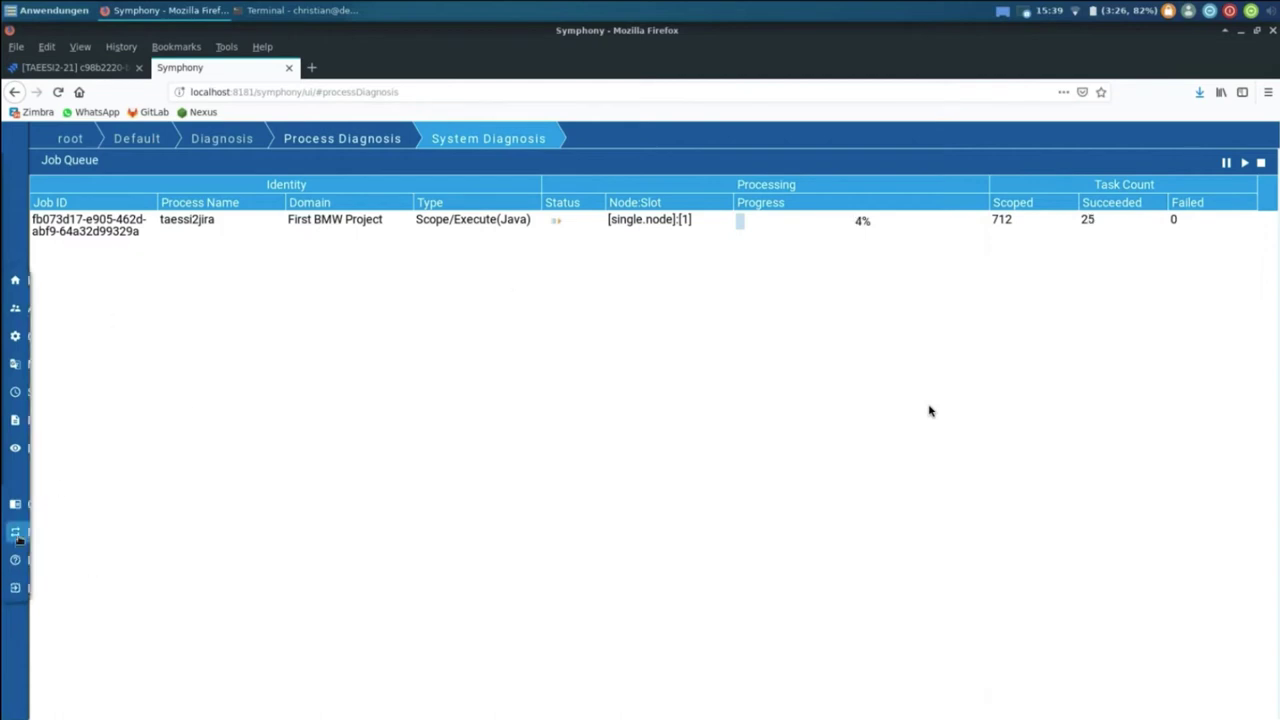
pyautogui.click(62, 537)
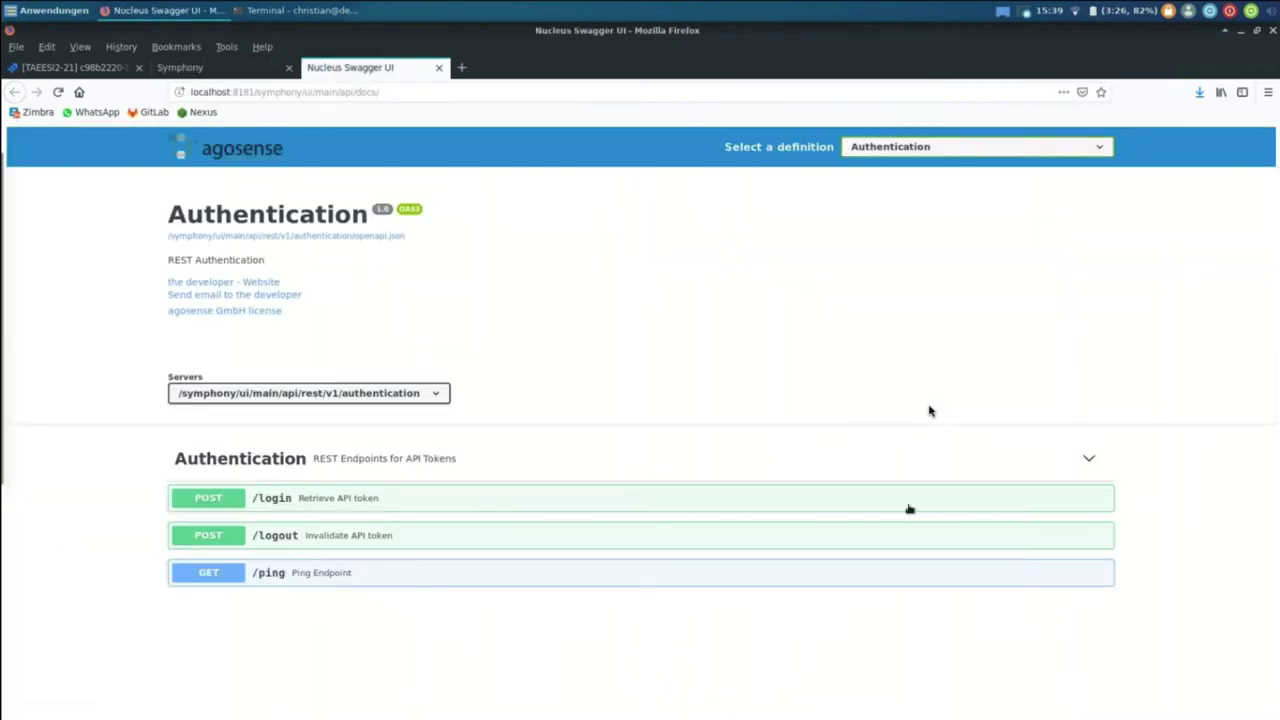
pyautogui.click(1010, 147)
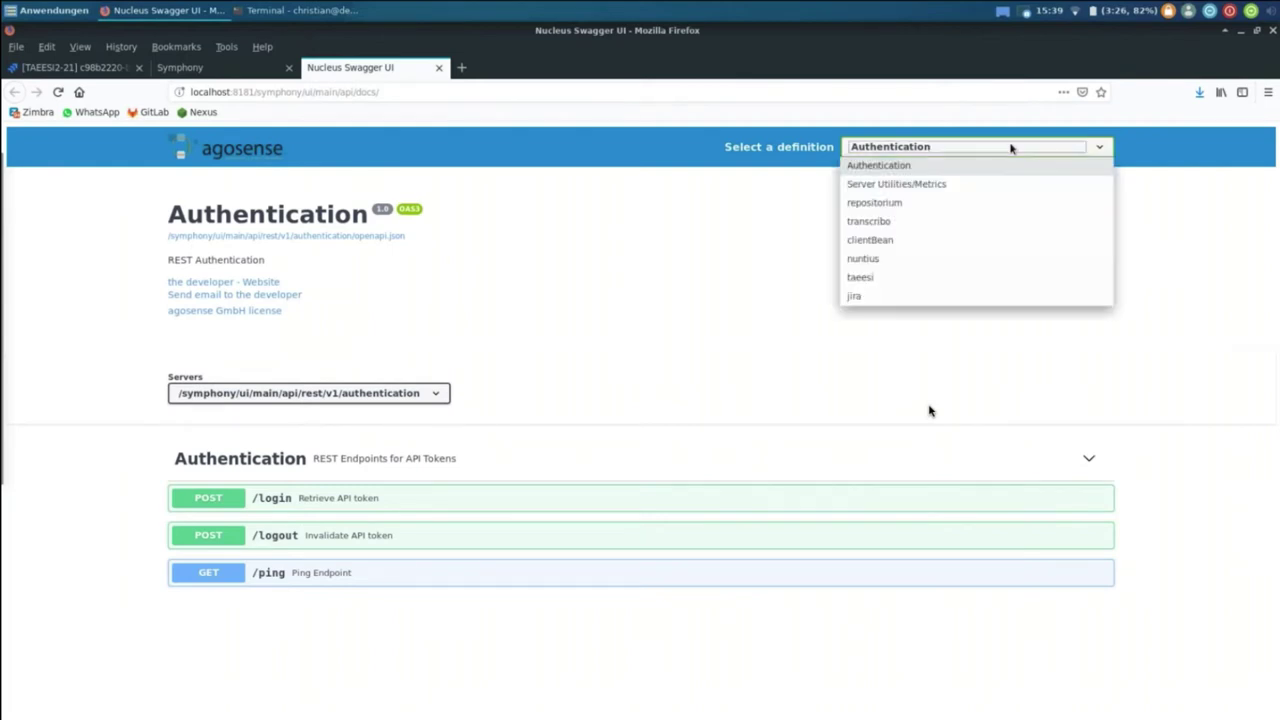
pyautogui.click(953, 287)
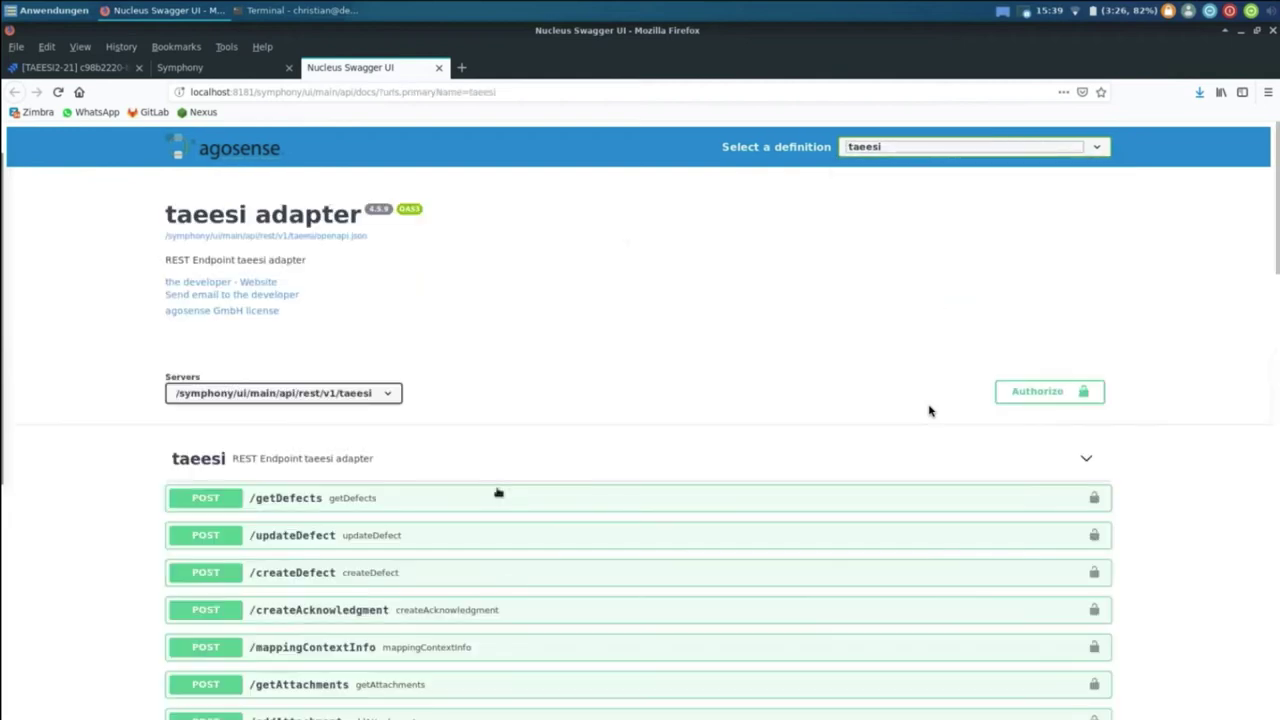
# Step: Inspect the POST /getDefects request details, then close the Swagger tab
pyautogui.scroll(-5, 929, 410)
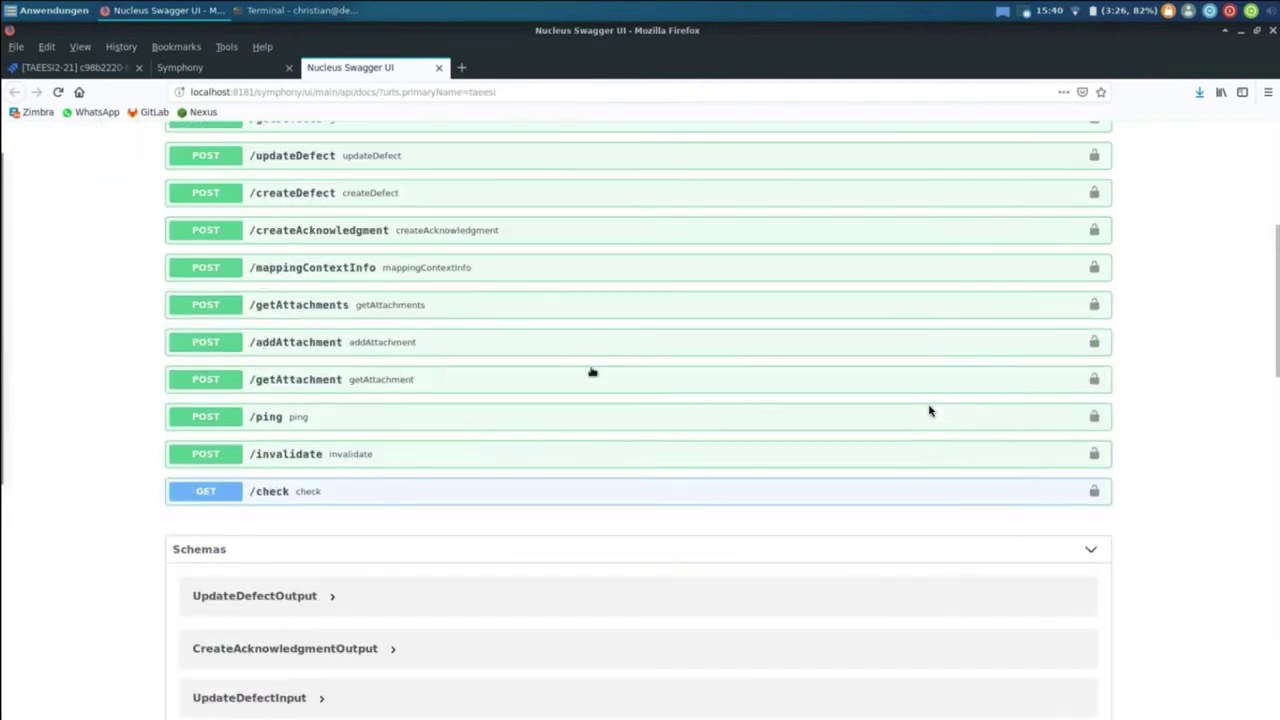
pyautogui.scroll(3, 929, 410)
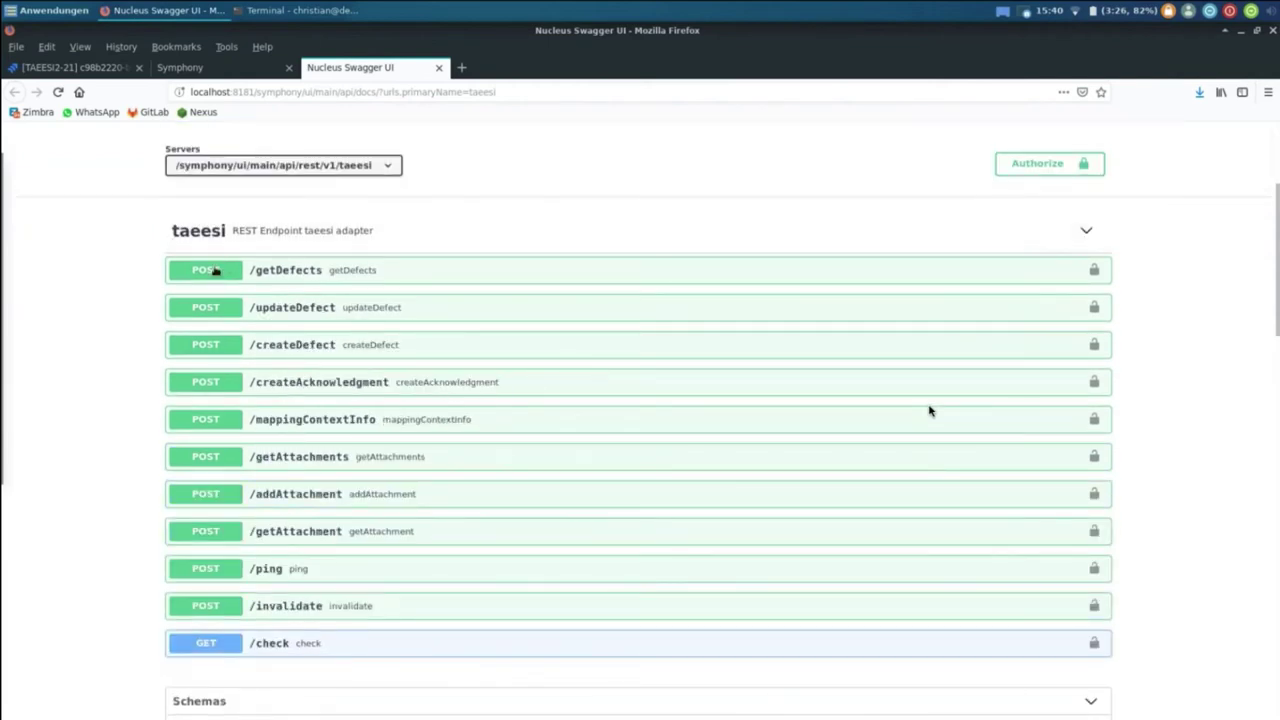
pyautogui.click(212, 270)
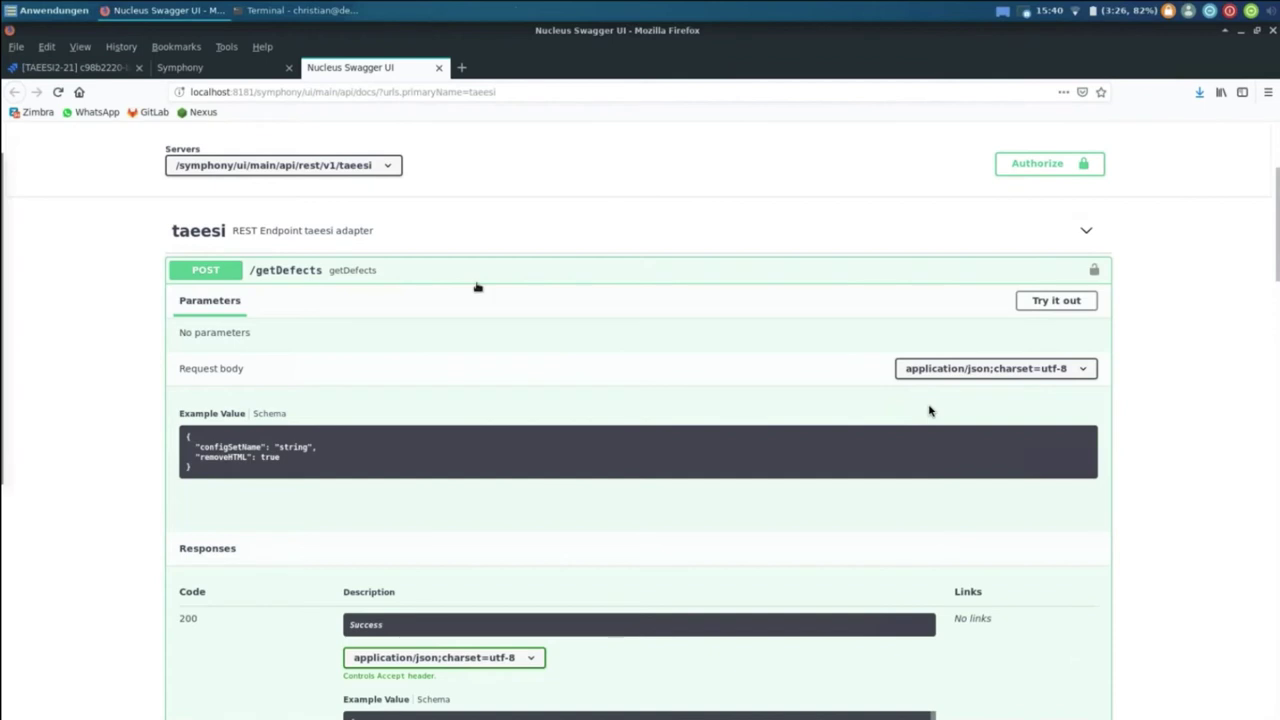
pyautogui.scroll(3, 476, 288)
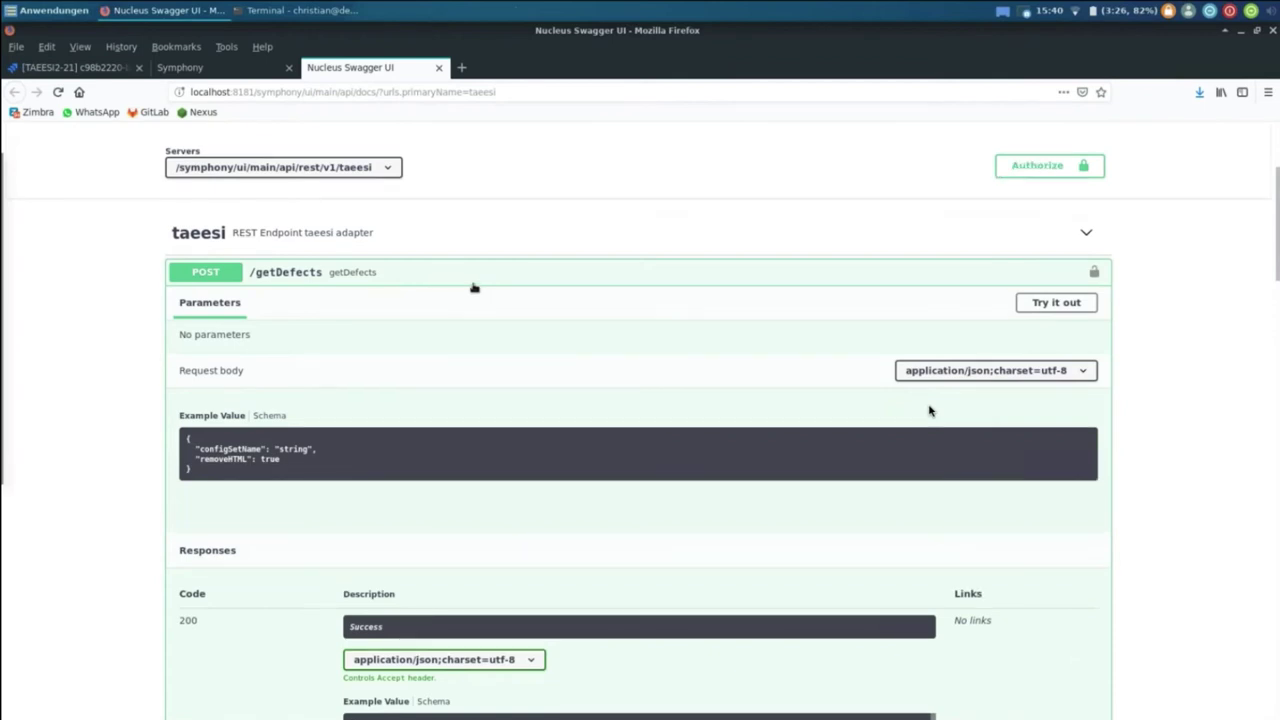
pyautogui.hotkey('ctrl', 'w')
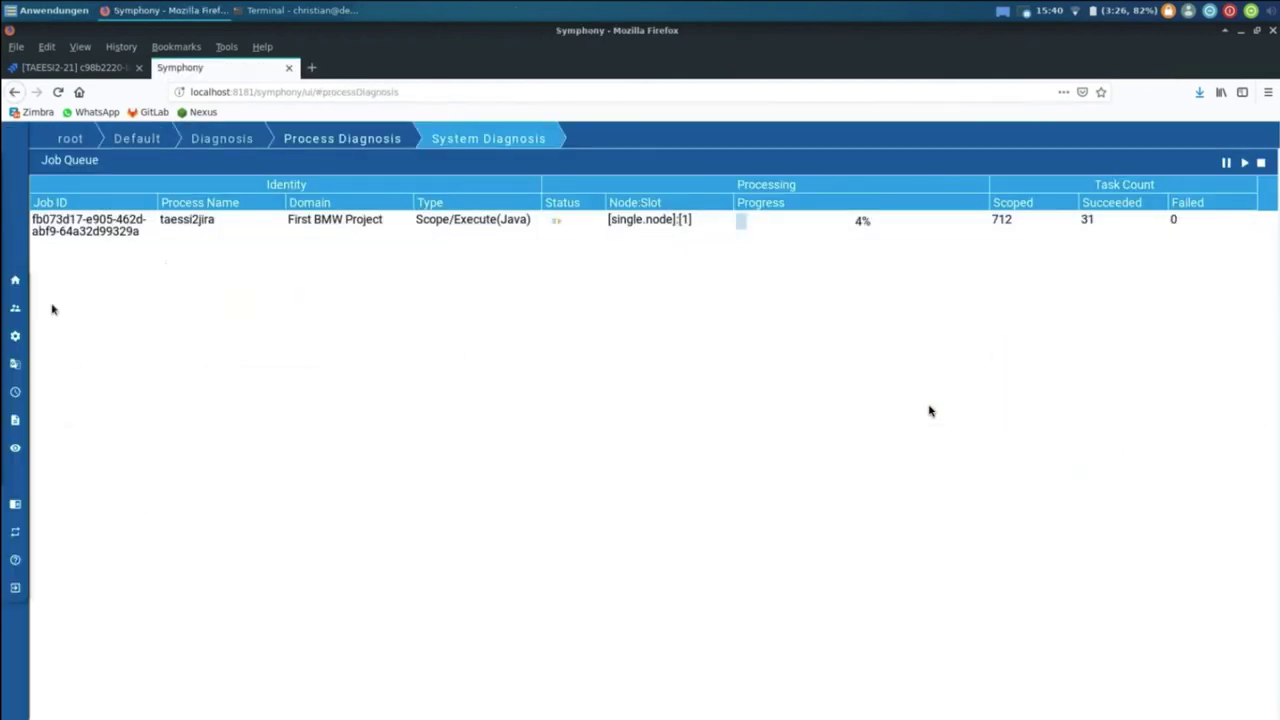
# Step: Open the taeesi adapter's config sets under Configure Config Sets/Install
pyautogui.moveTo(93, 340)
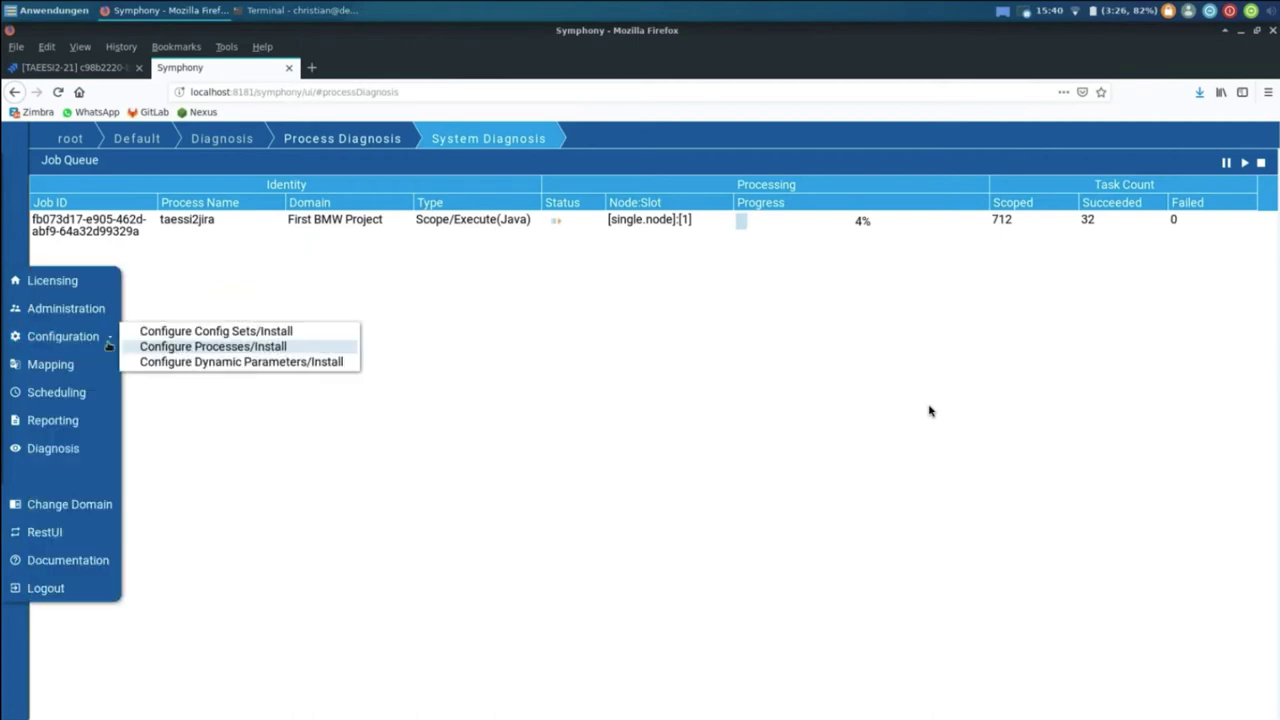
pyautogui.click(185, 331)
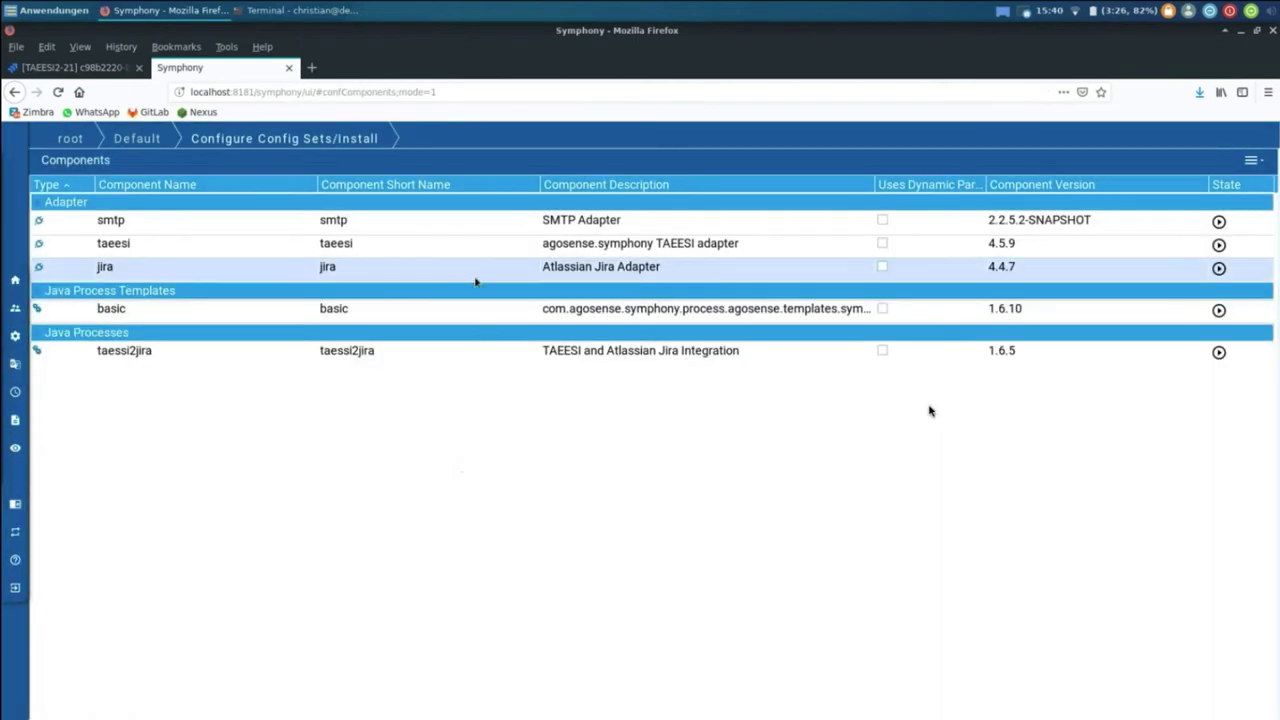
pyautogui.click(420, 243)
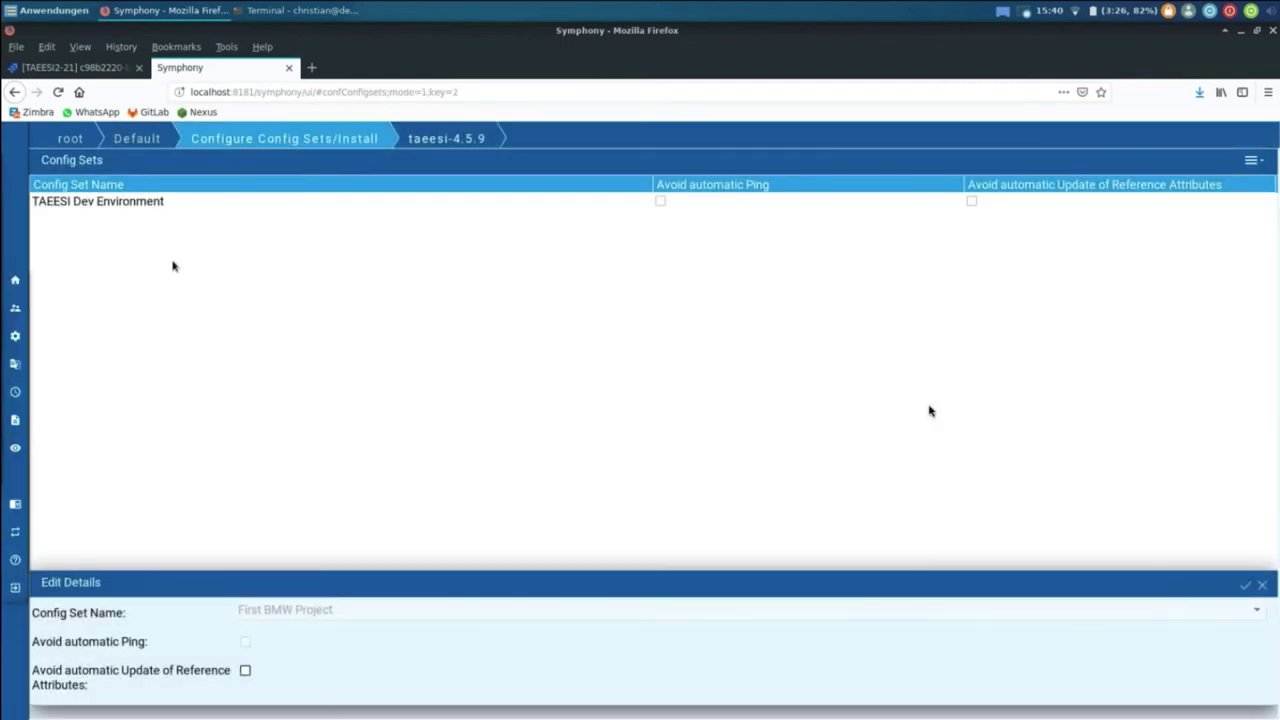
# Step: Read TaeesiManual.html in the taeesi-4.5.9 adapter documentation folder
pyautogui.moveTo(8, 539)
pyautogui.click(35, 562)
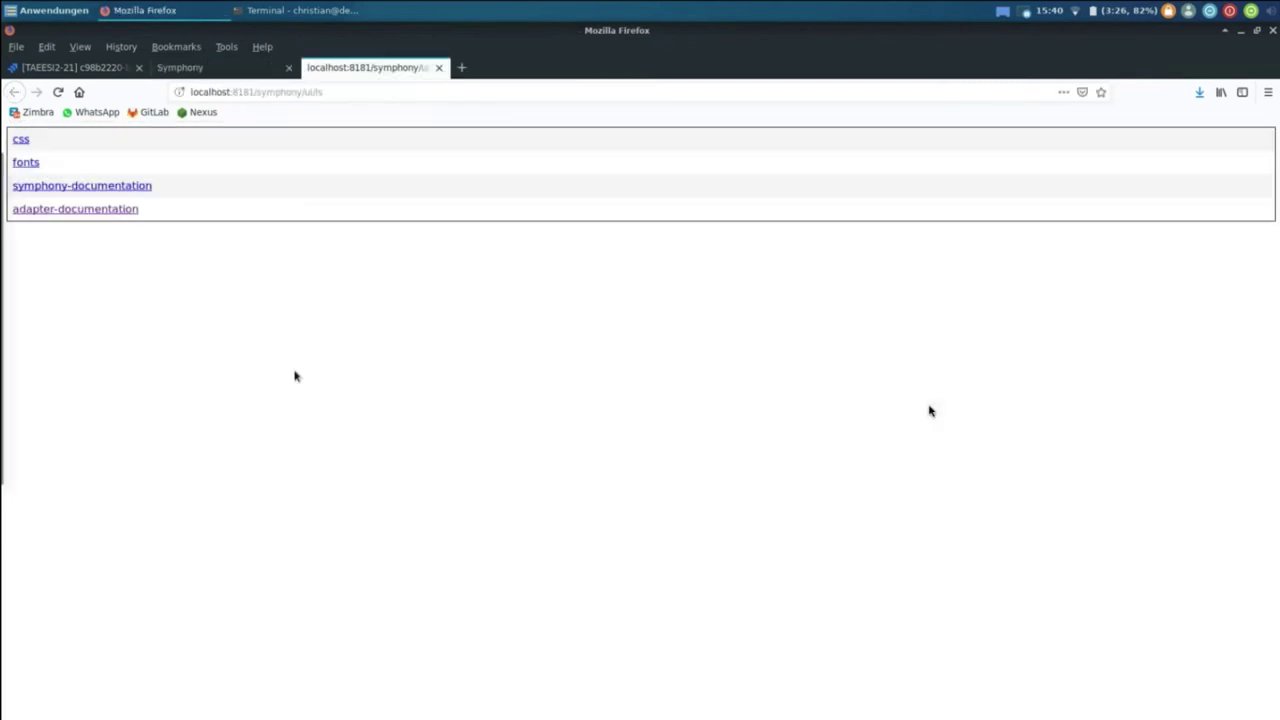
pyautogui.click(49, 209)
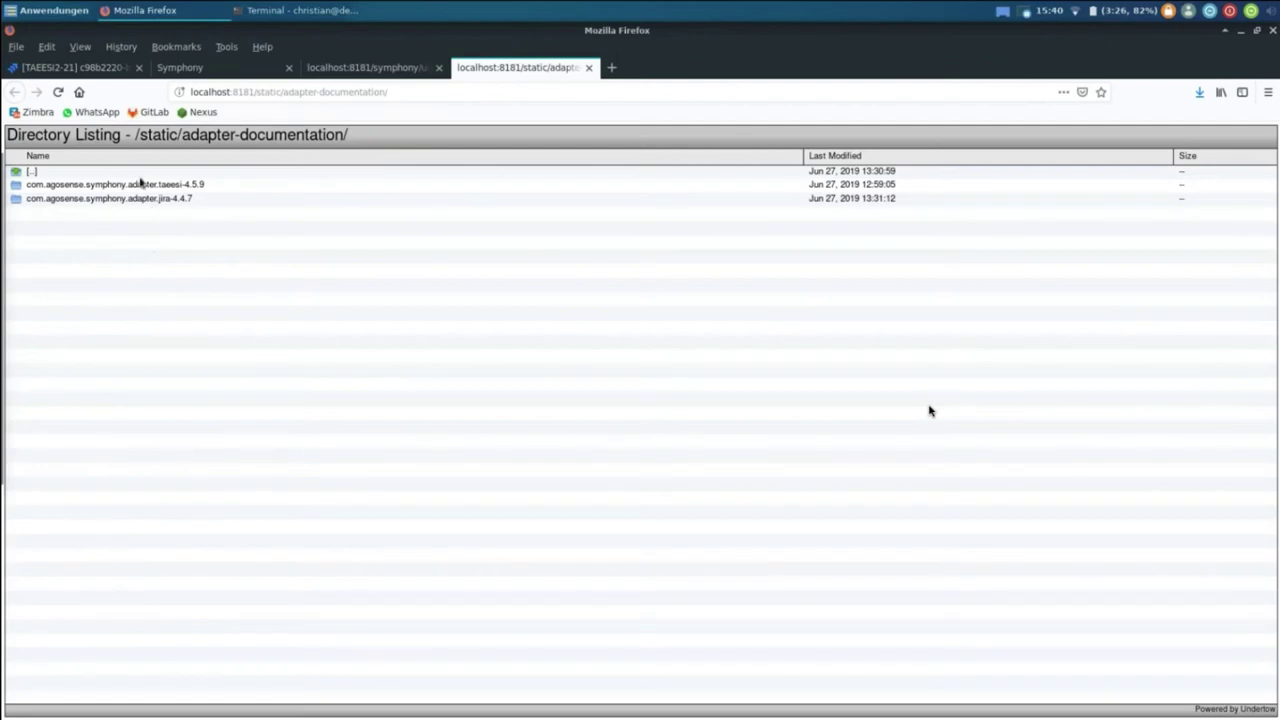
pyautogui.click(140, 184)
pyautogui.click(89, 185)
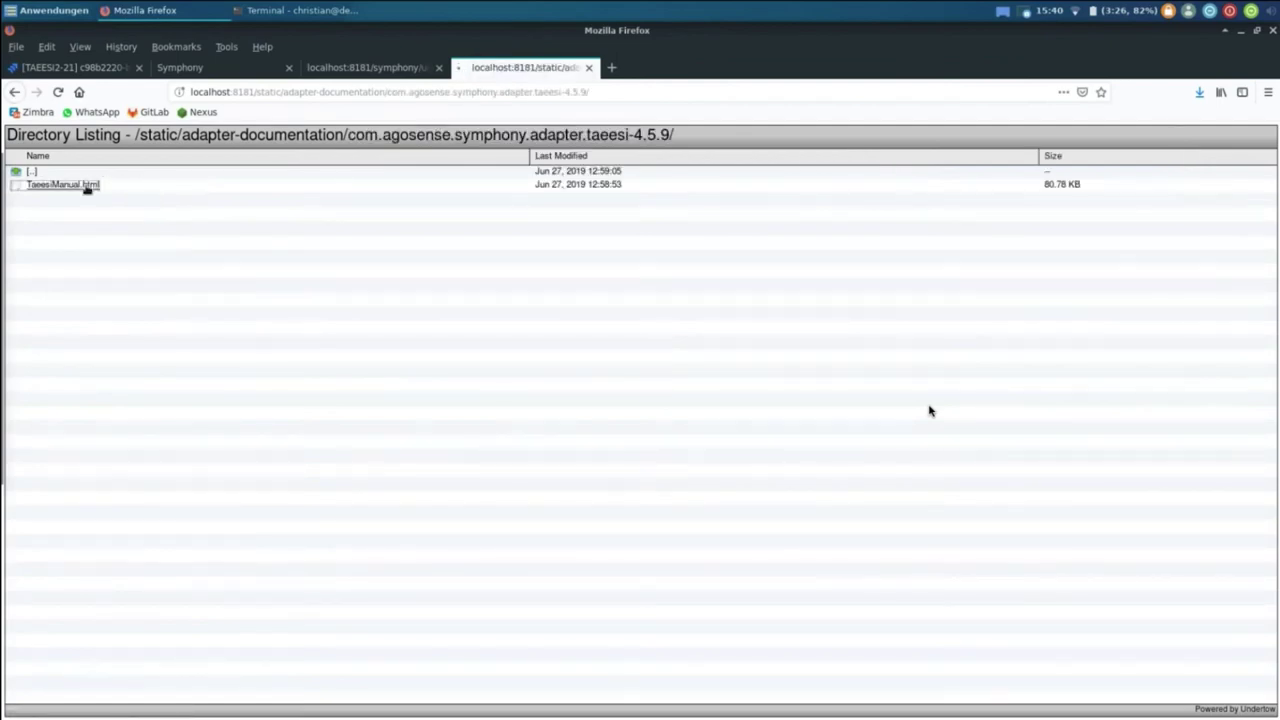
pyautogui.scroll(-1, 114, 400)
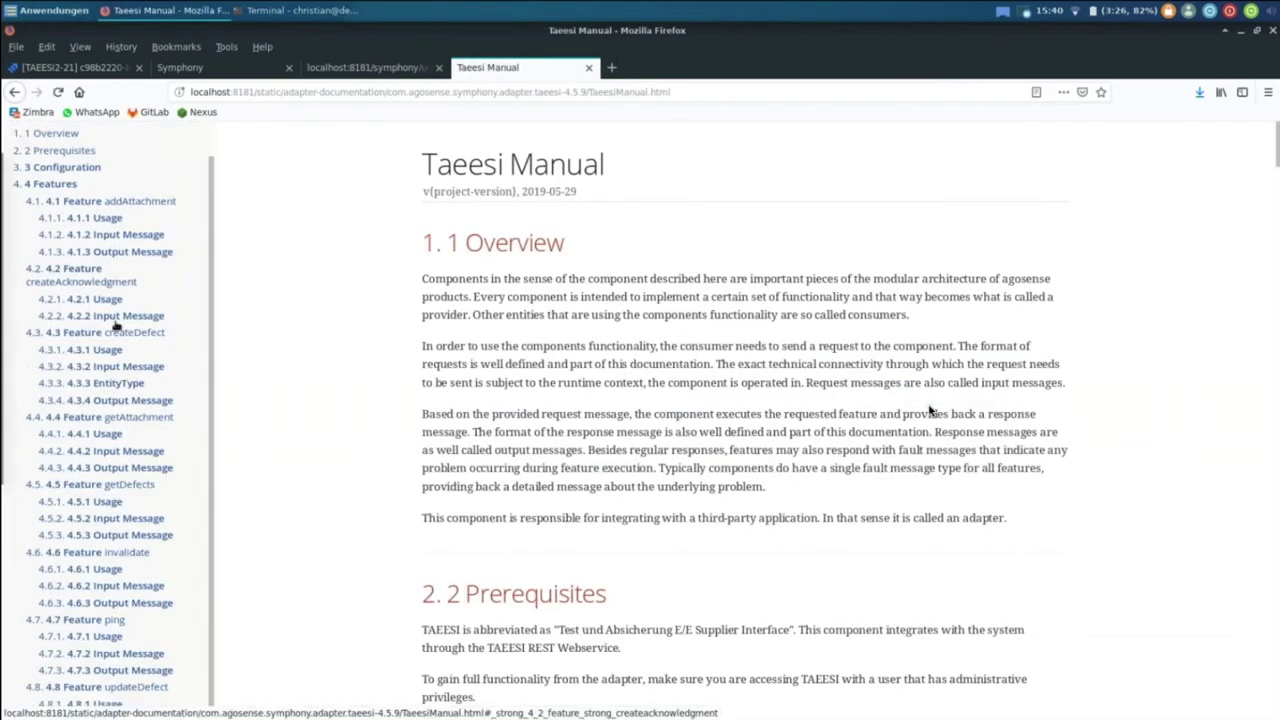
pyautogui.scroll(1, 115, 325)
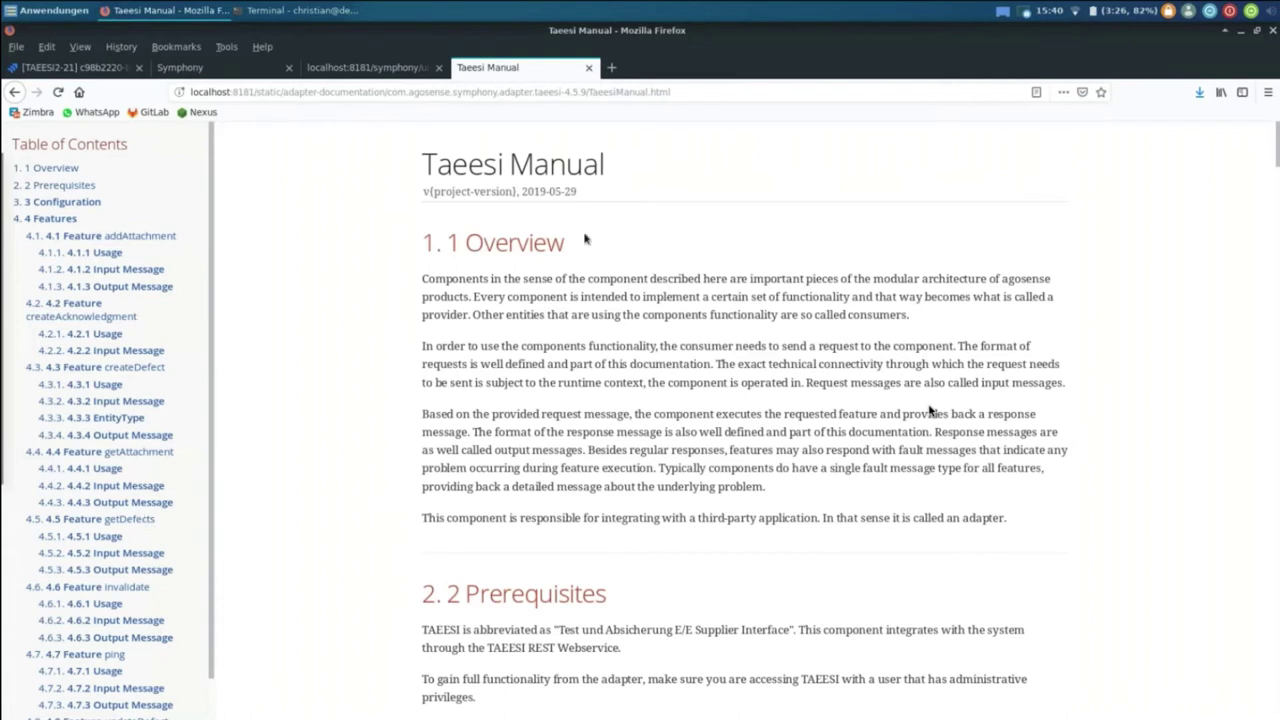
# Step: Close the Taeesi Manual and documentation tabs, back on the taeesi-4.5.9 config sets
pyautogui.click(589, 68)
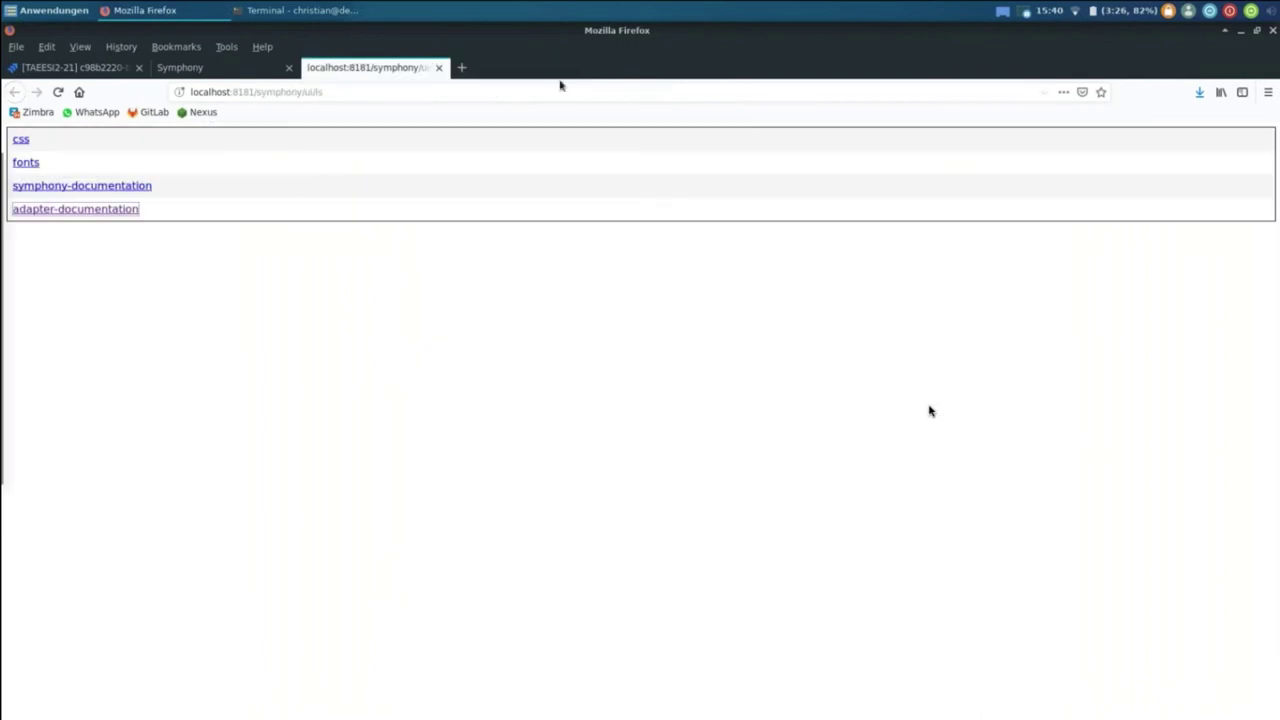
pyautogui.click(248, 76)
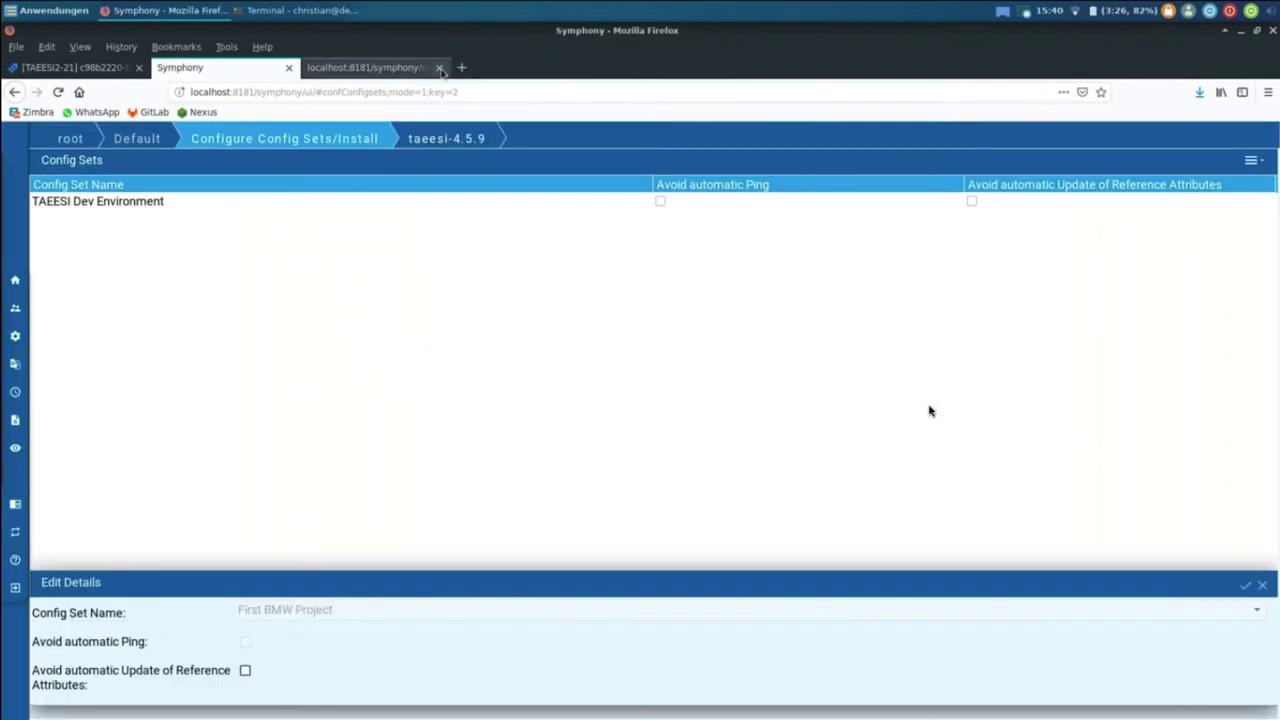
pyautogui.click(438, 68)
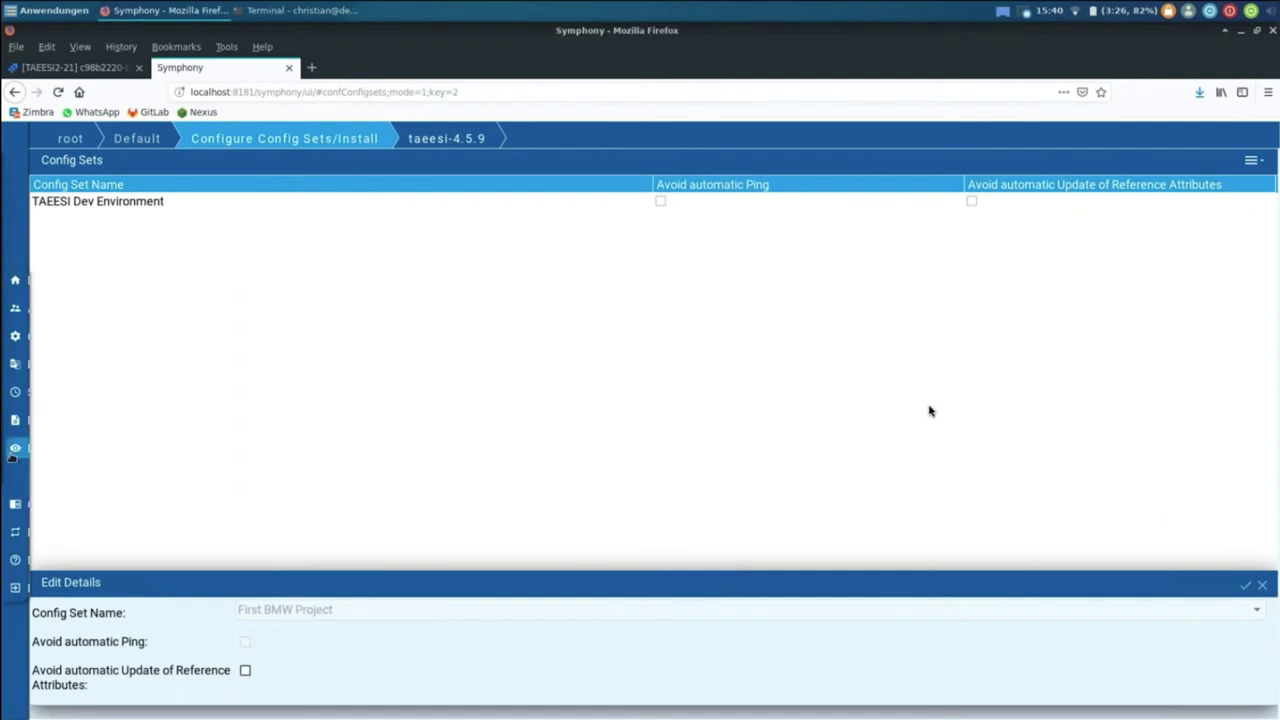
# Step: Check the Diagnosis job queue (53 of 712 tasks succeeded), then advance to the Additional Features slide
pyautogui.click(53, 448)
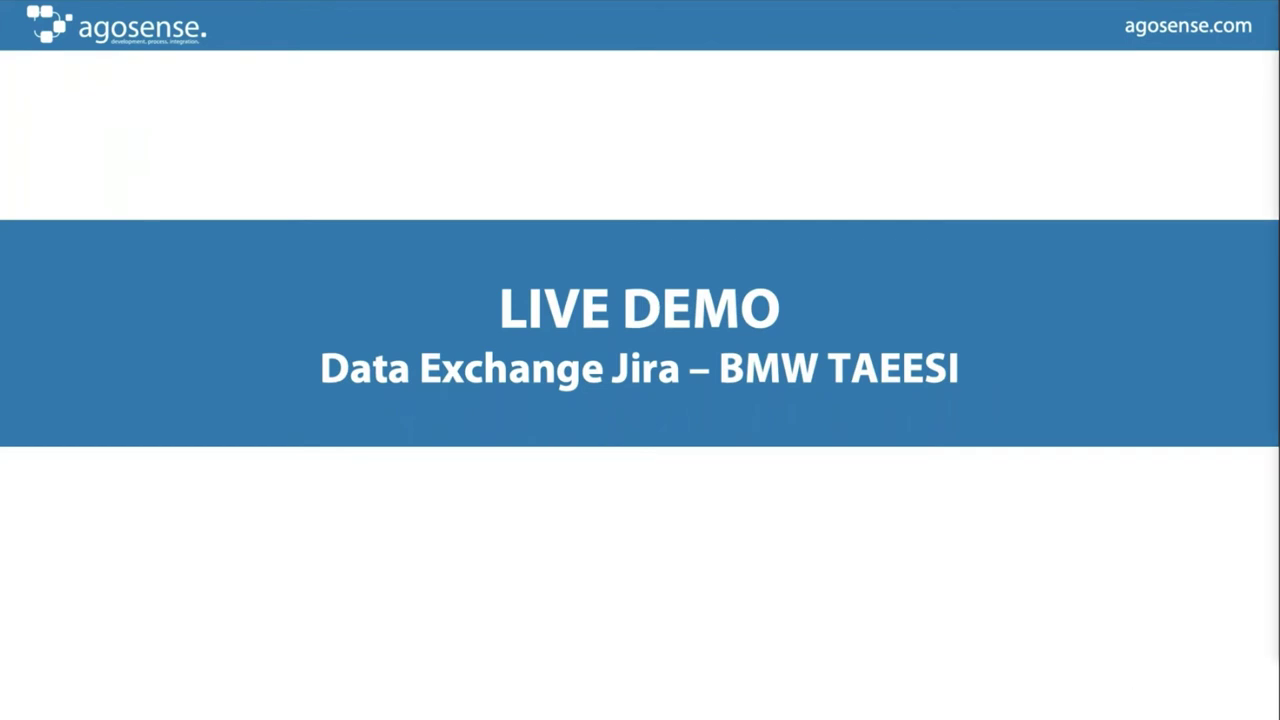
pyautogui.press('Right')
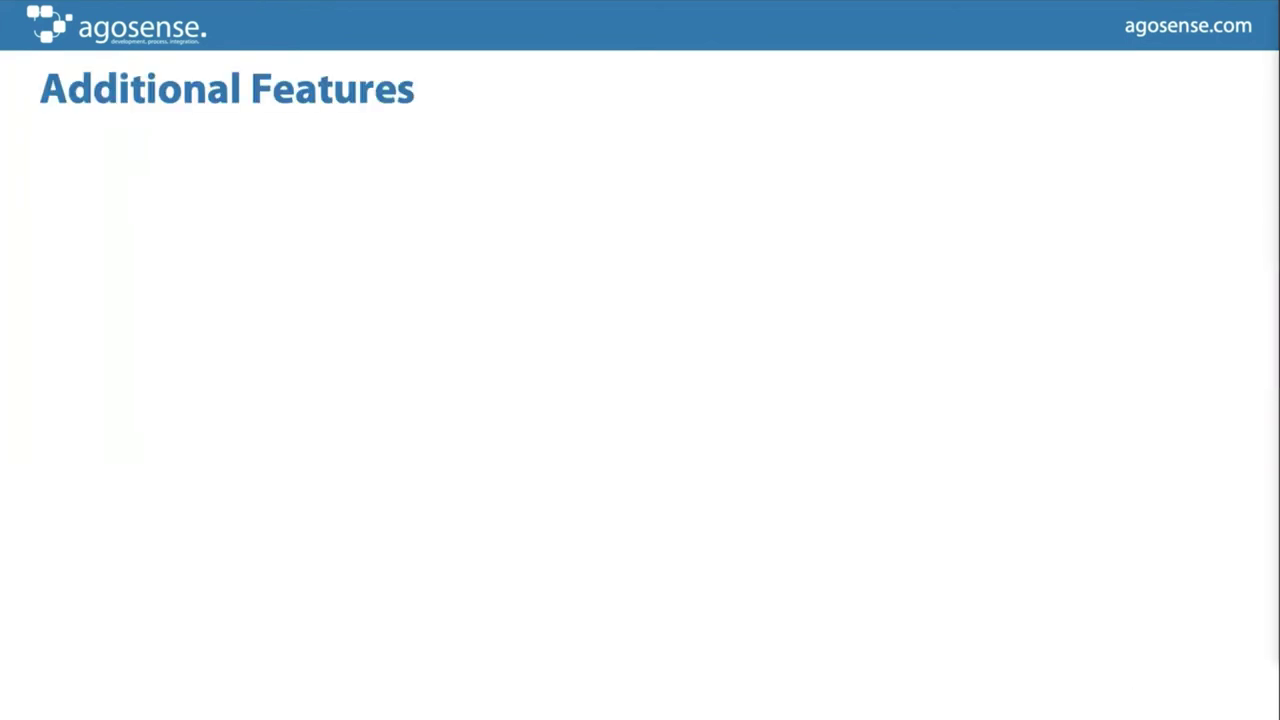